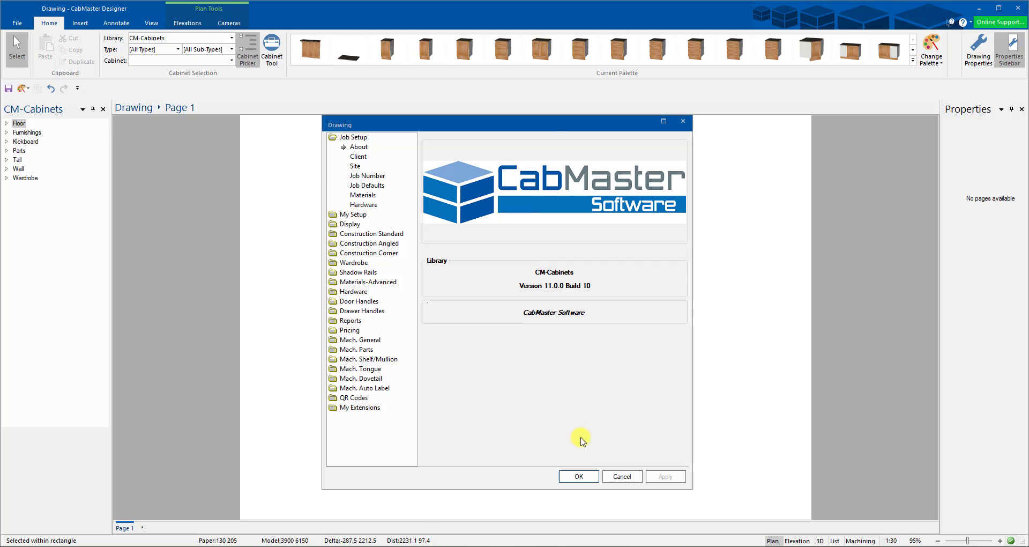
Step: Confirm and close the drawing setup window
click(581, 477)
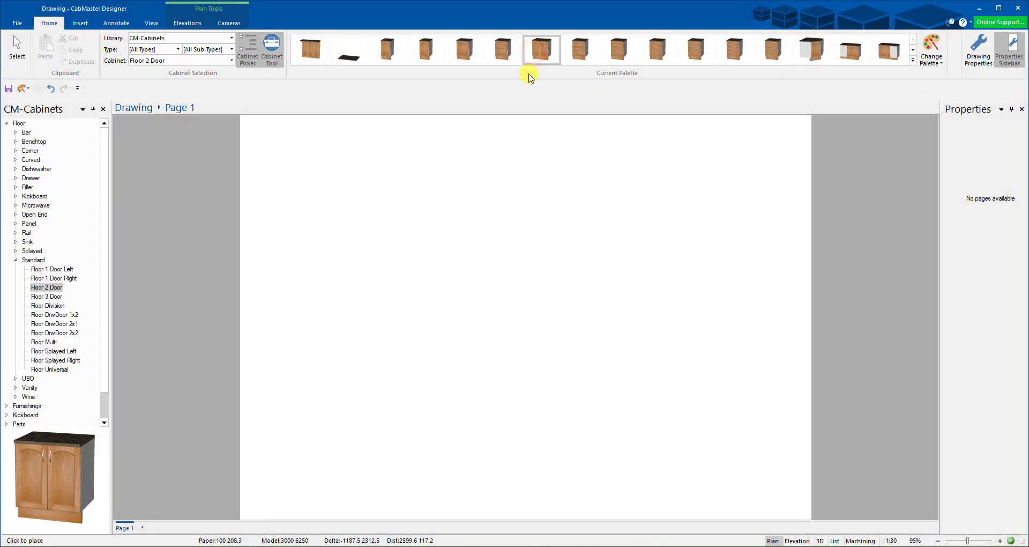
Step: Place two Floor 2 Door cabinets next to each other on the Page 1 plan
click(422, 259)
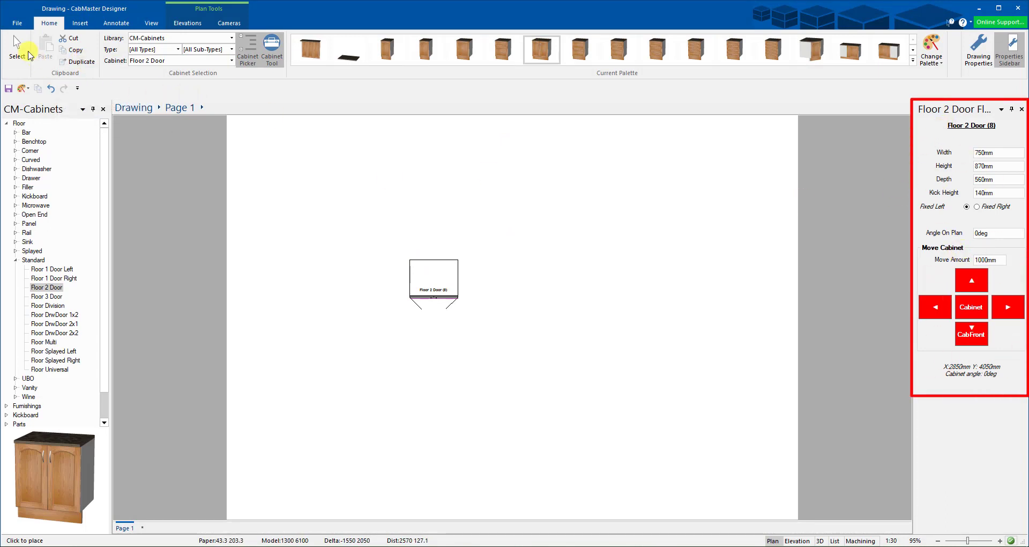
click(21, 51)
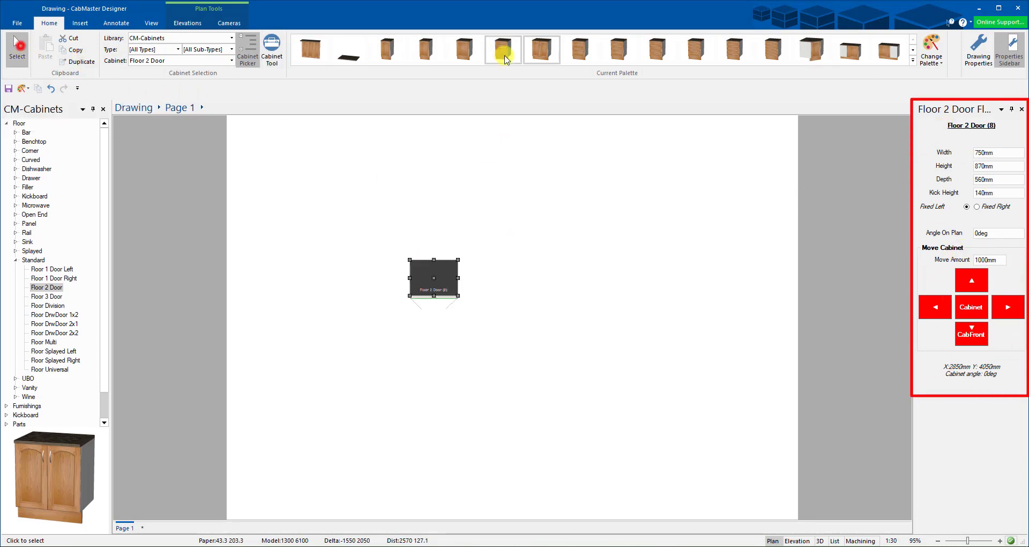
click(538, 51)
click(530, 228)
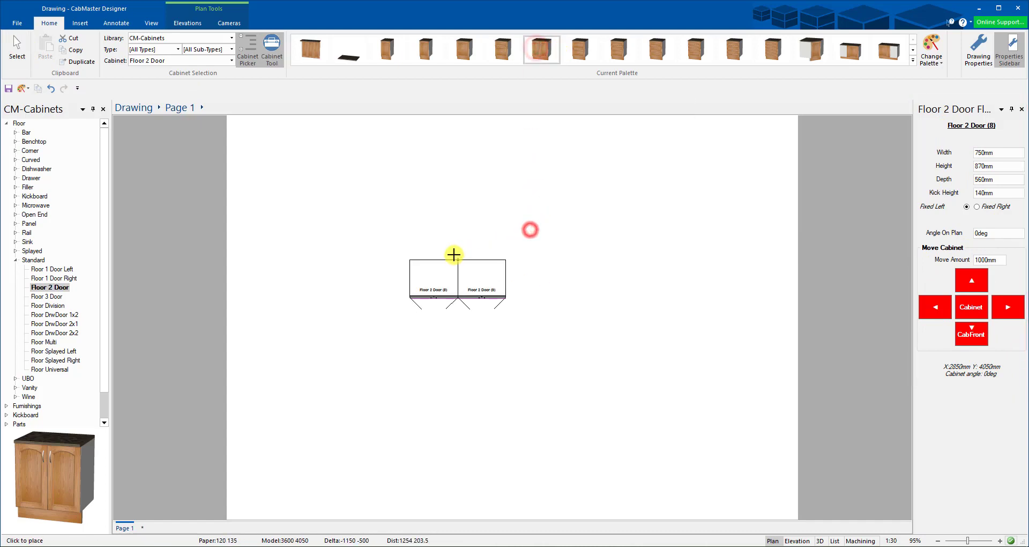
click(19, 45)
Step: Select the second cabinet and set its width to 900mm
click(487, 277)
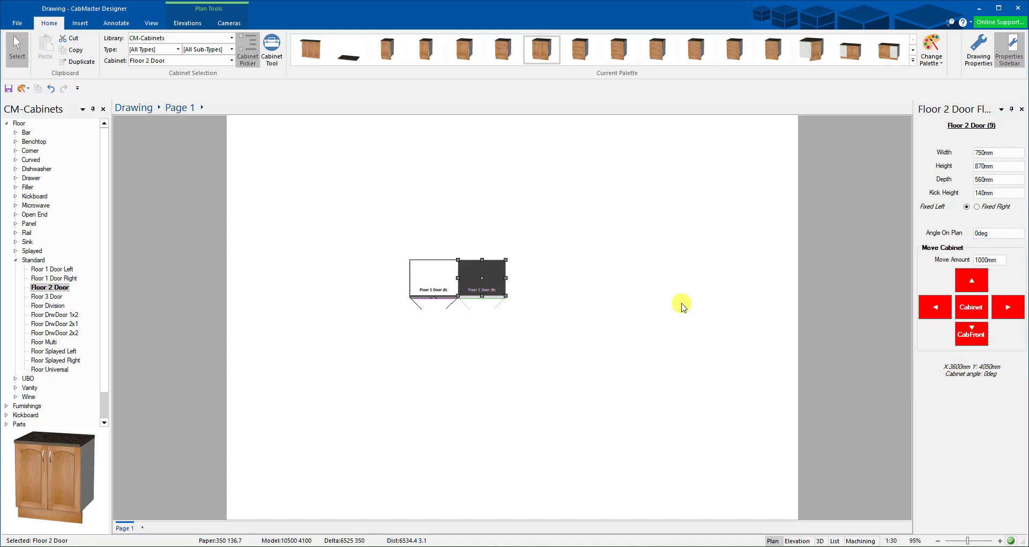
click(435, 281)
drag(435, 281, 470, 280)
click(997, 153)
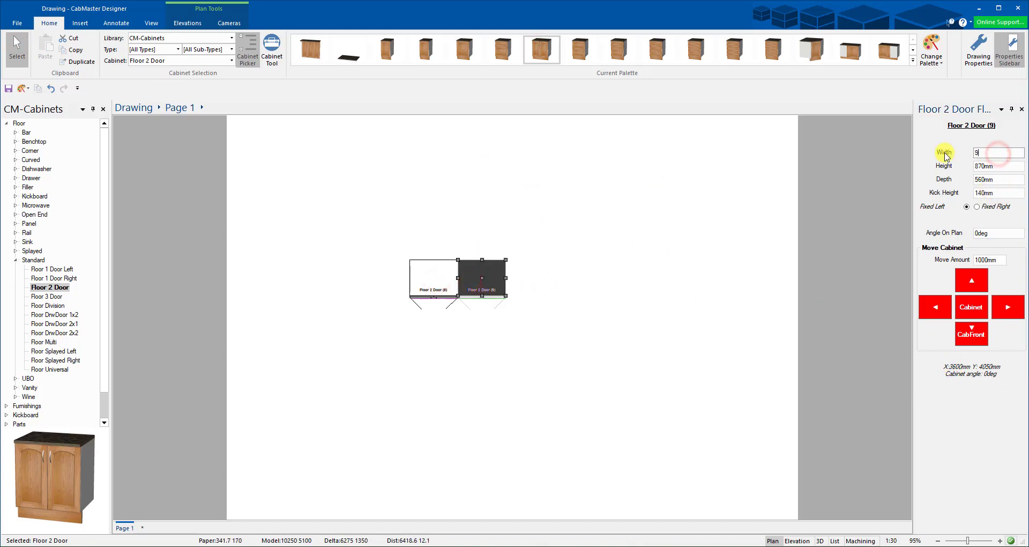
text(900)
key(Tab)
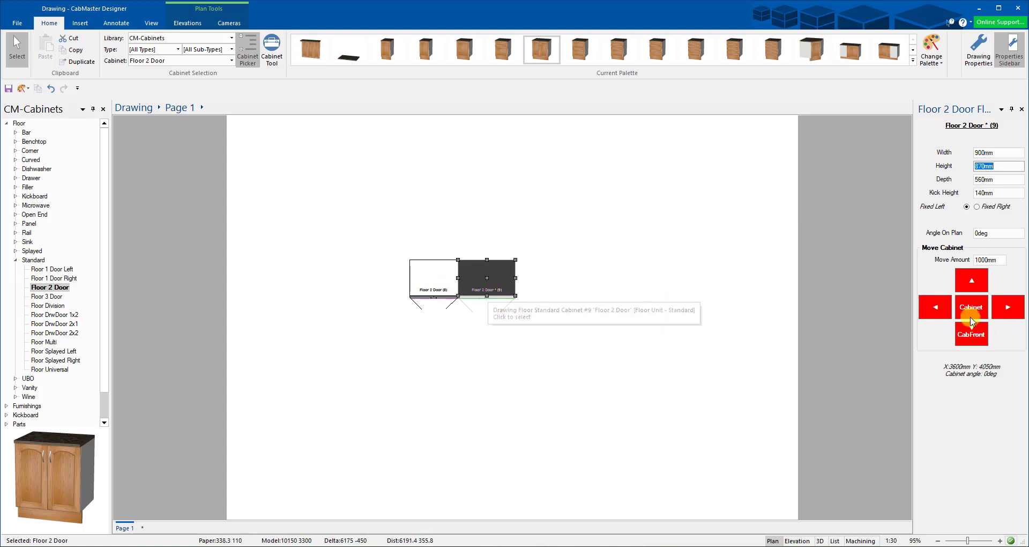
Step: Nudge the 900mm cabinet 500mm right, then push it left against the first cabinet
drag(991, 259, 963, 259)
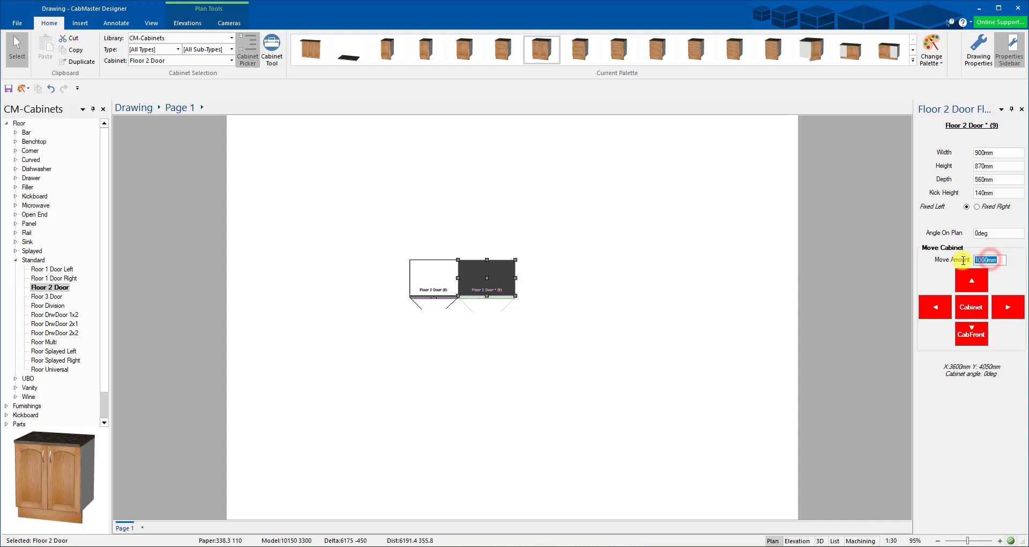
click(1008, 310)
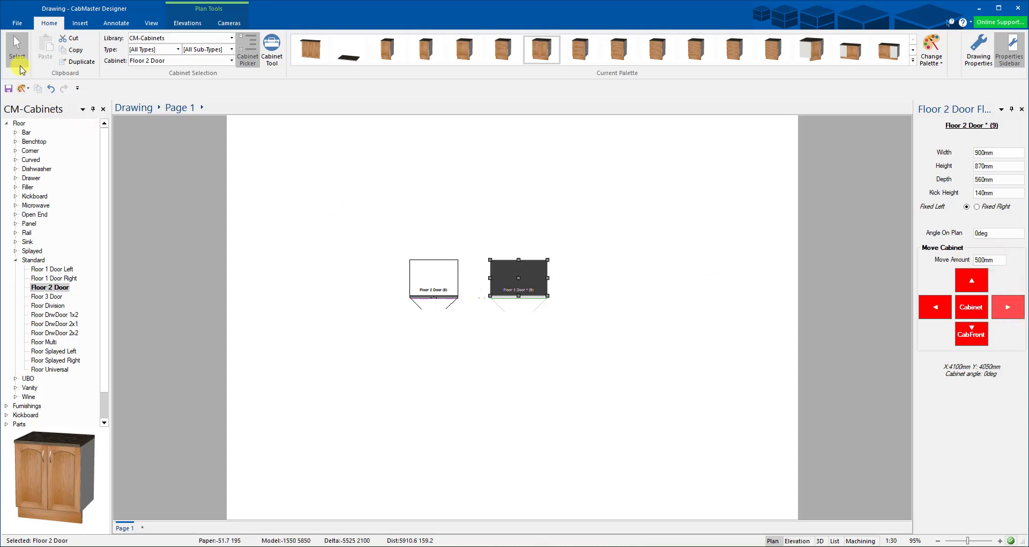
scroll(458, 193, down, 1)
click(510, 253)
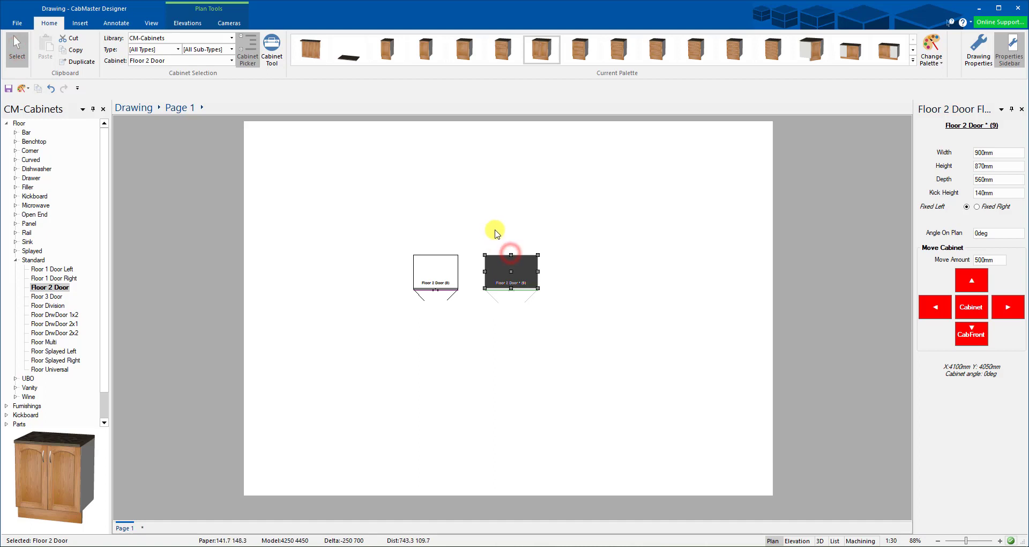
scroll(494, 229, up, 1)
click(494, 229)
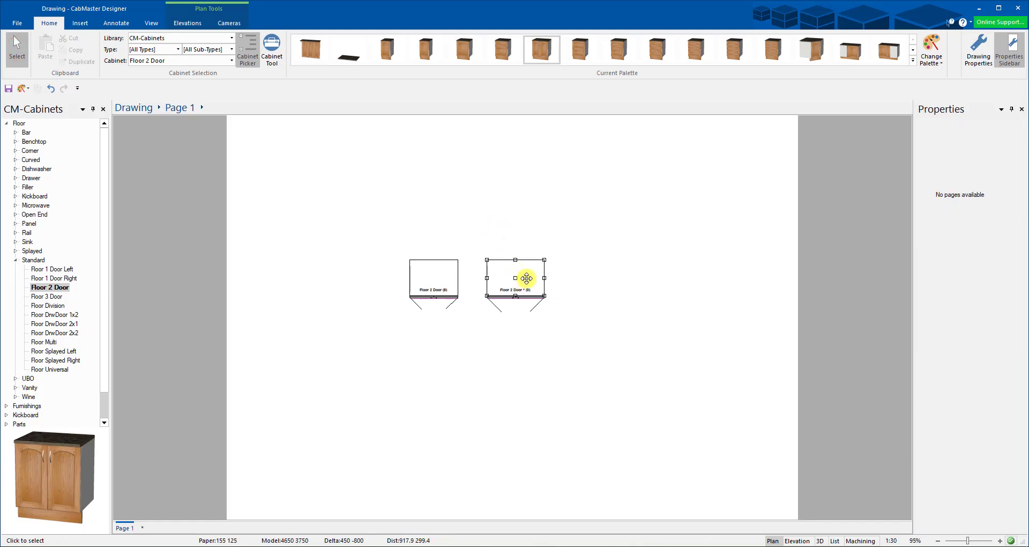
click(517, 278)
click(438, 278)
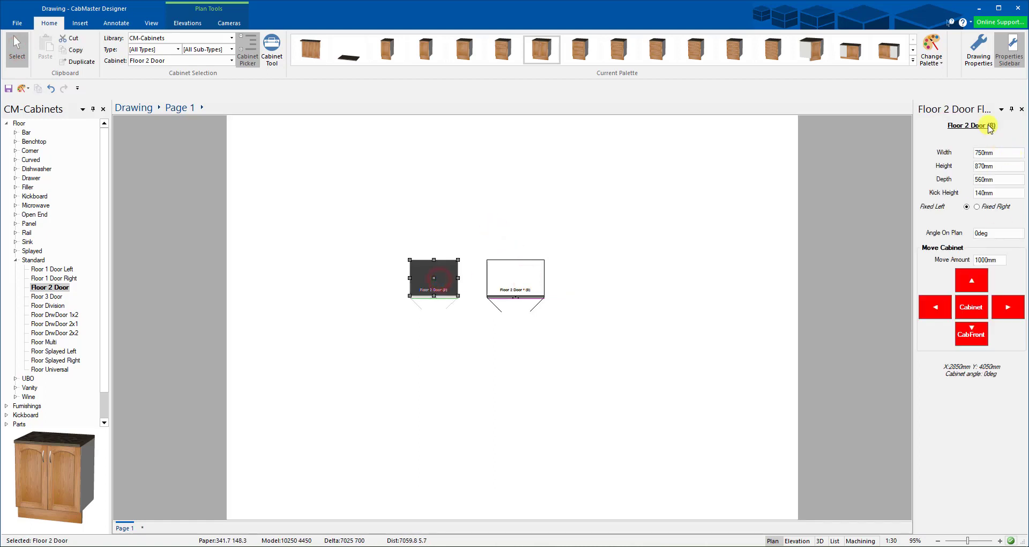
click(515, 276)
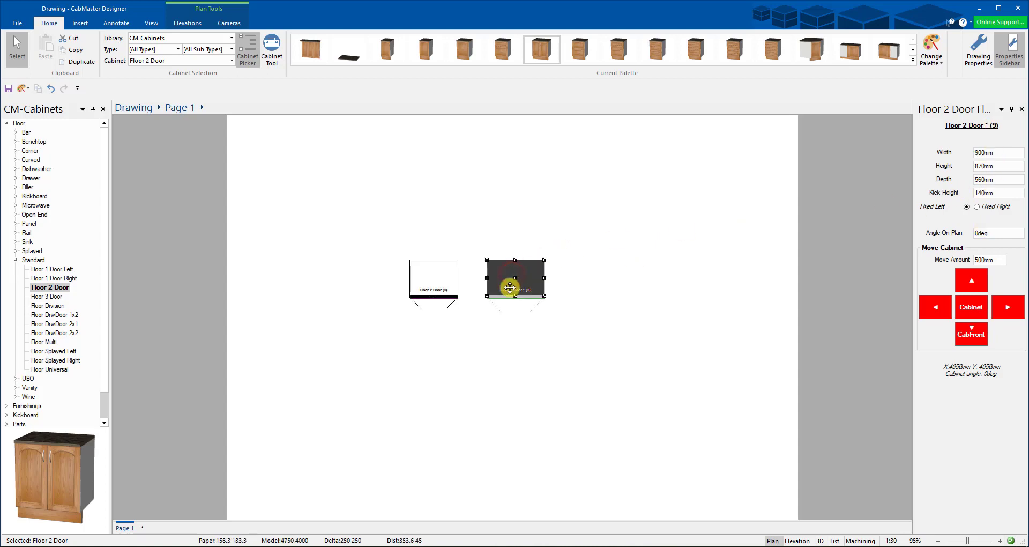
click(973, 312)
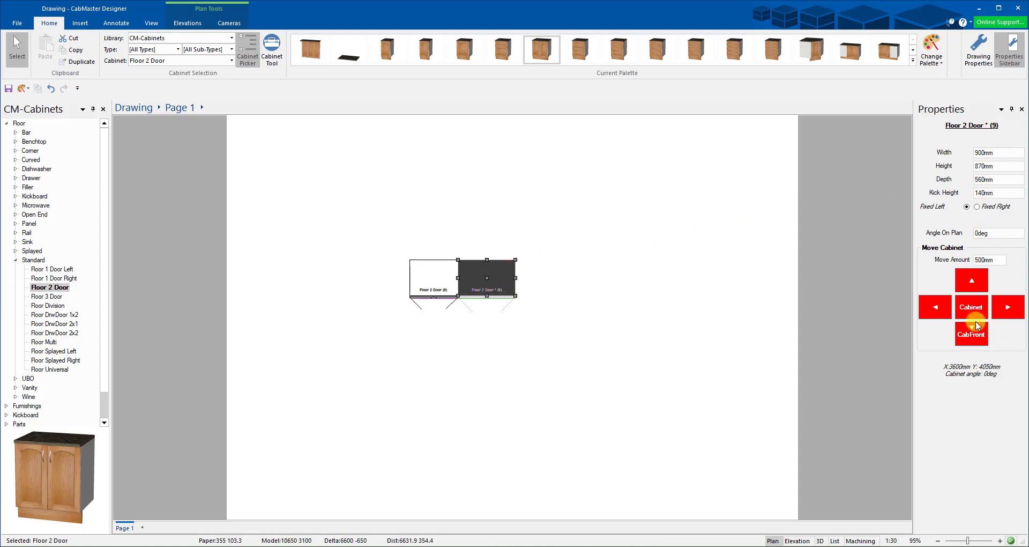
Step: Rotate the 900mm cabinet to 25° on plan and nudge it along its own axis
drag(471, 275, 480, 282)
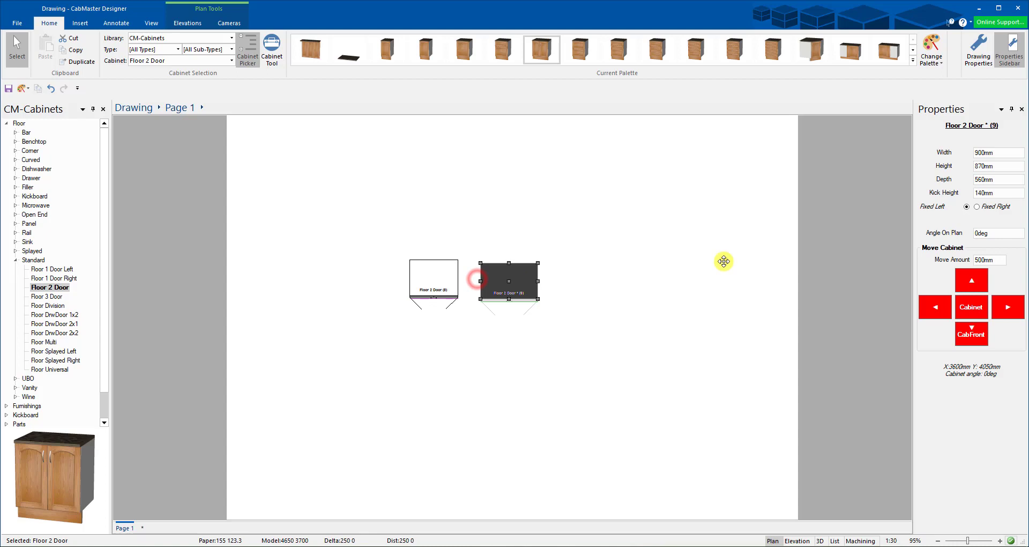
click(995, 234)
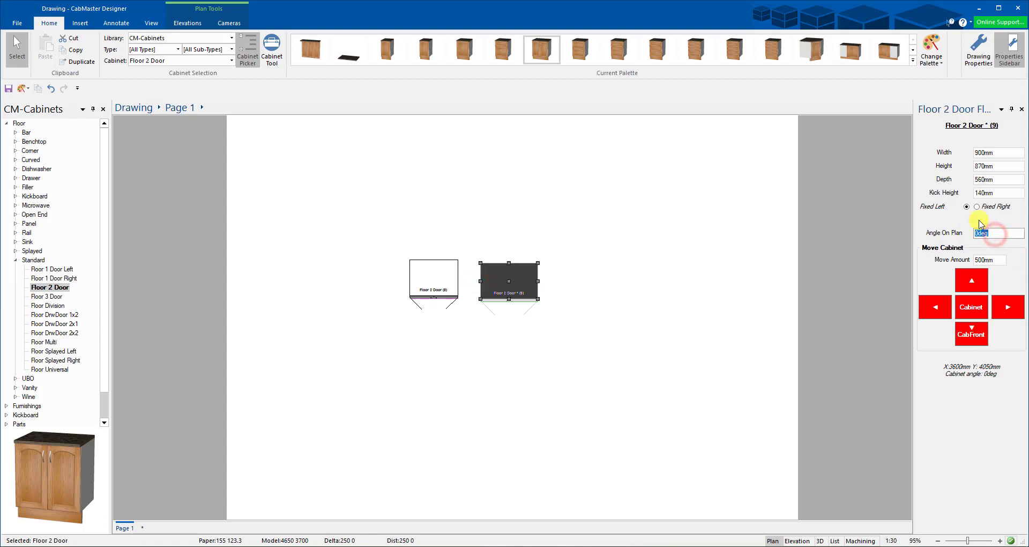
text(25)
key(Tab)
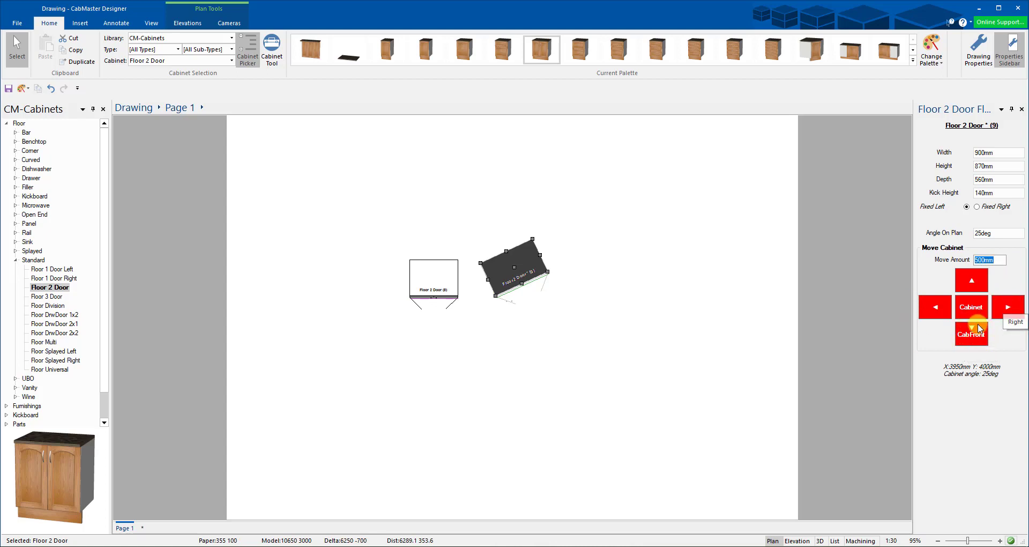
click(1008, 308)
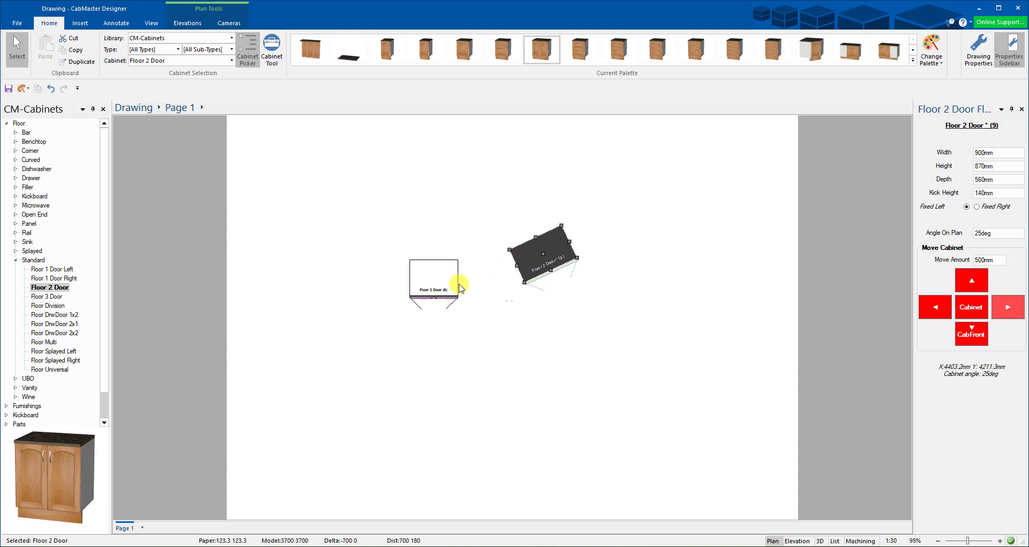
click(935, 307)
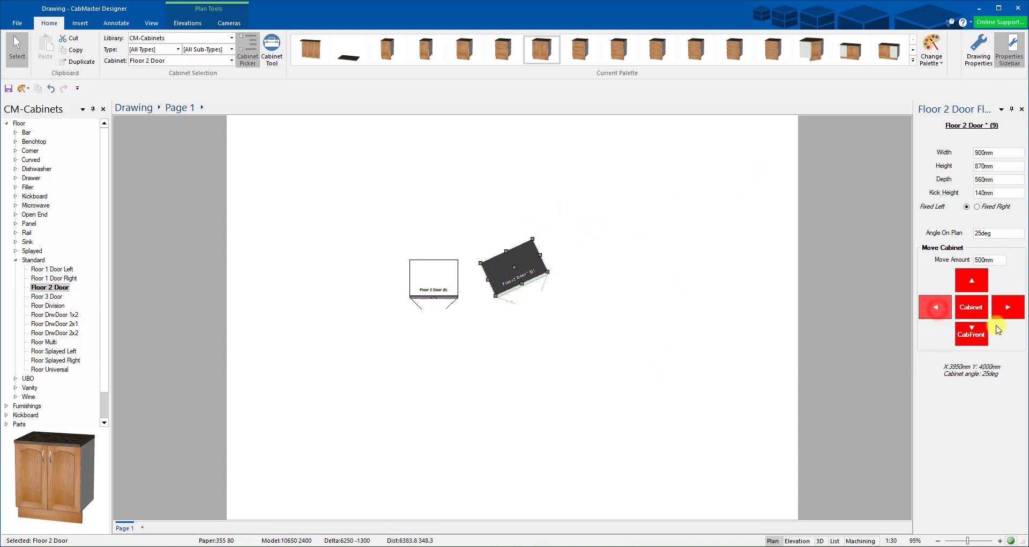
Step: Nudge the angled cabinet 500mm across the page, then back and forth along its axis
click(973, 309)
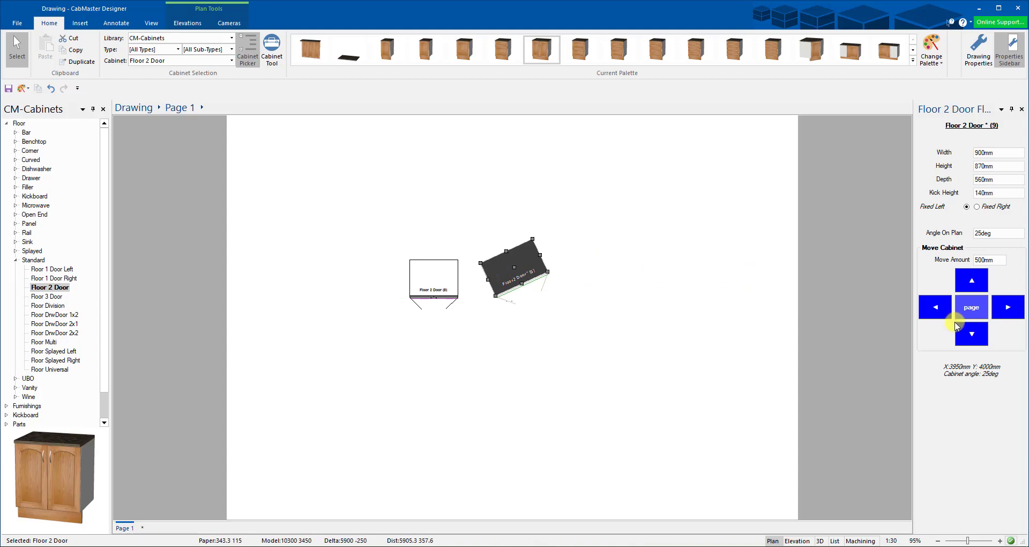
click(1007, 316)
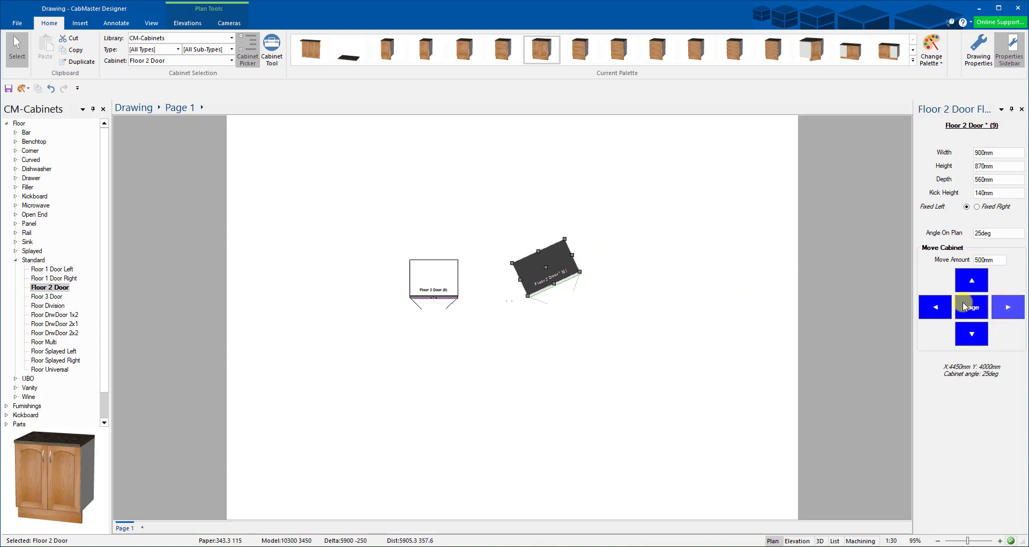
click(943, 304)
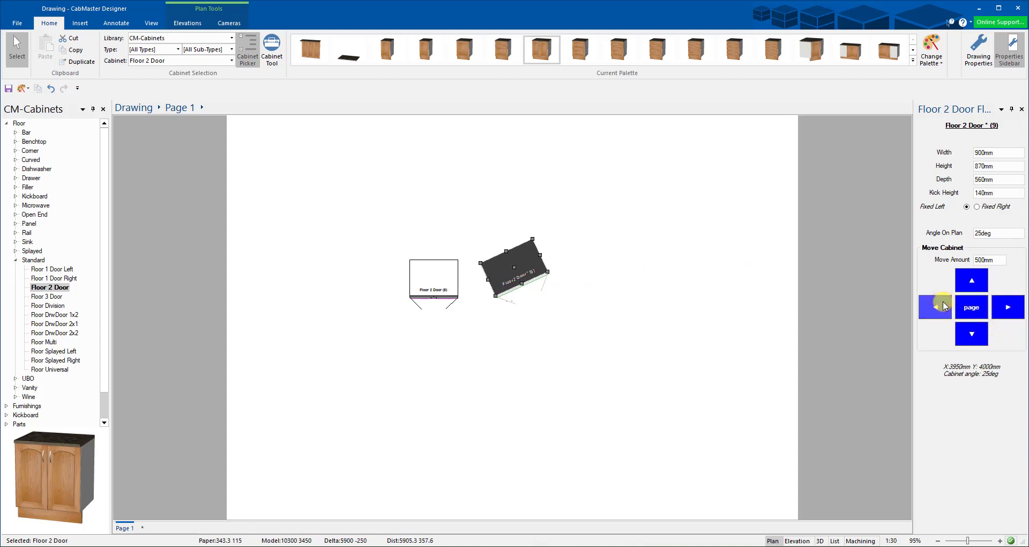
click(971, 306)
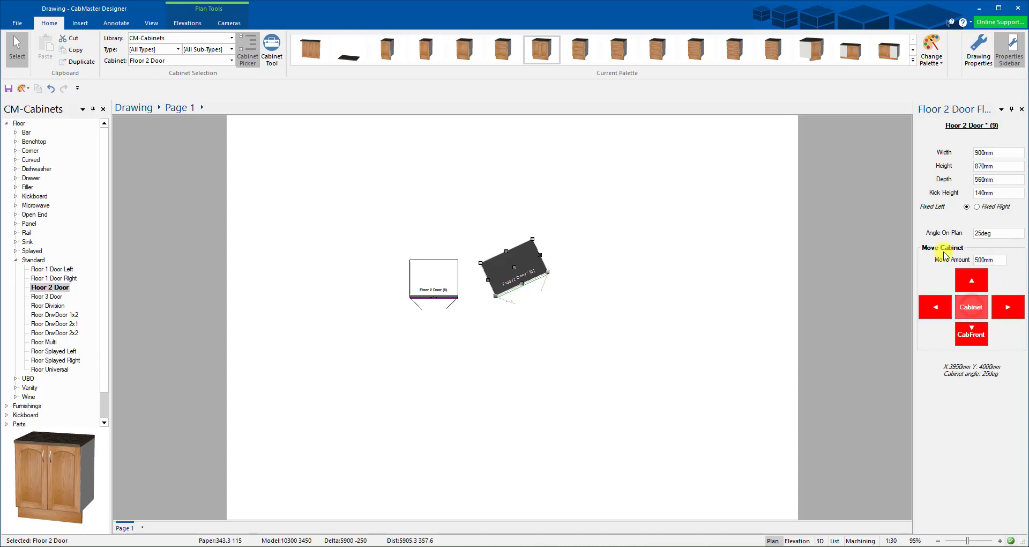
click(1009, 306)
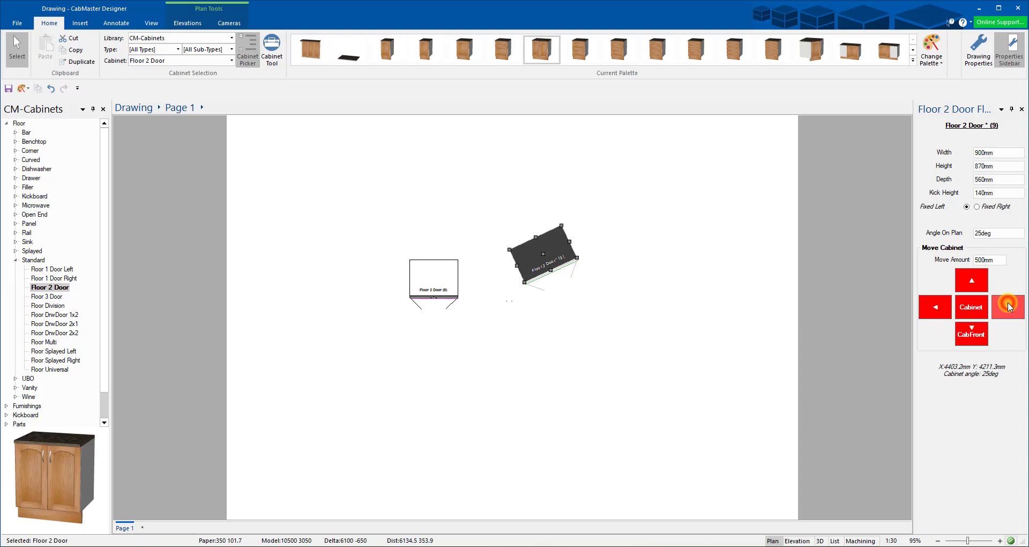
click(1007, 305)
click(938, 307)
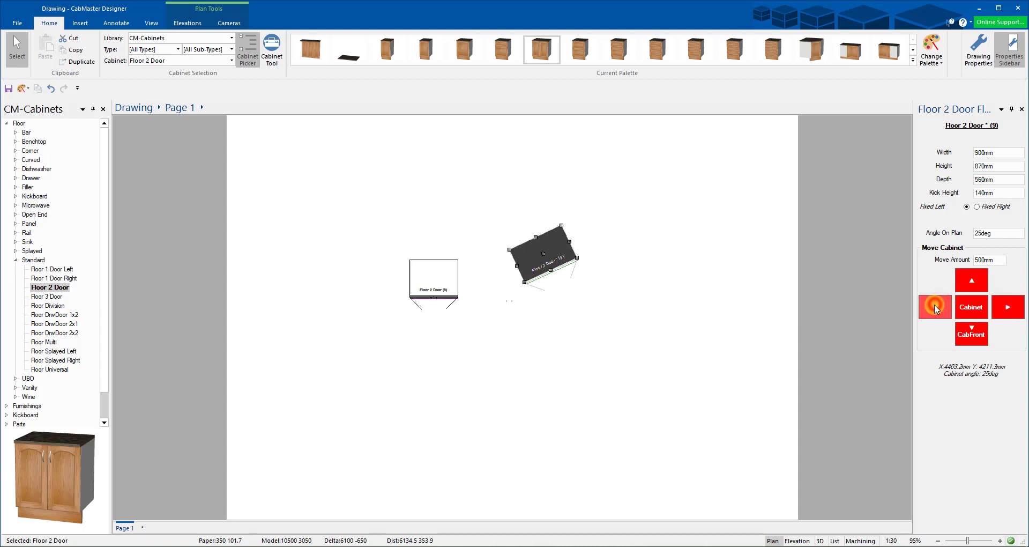
click(936, 308)
Step: Reset the angle to 0° and slide the cabinet back against the first one
double_click(988, 233)
text(0)
key(Tab)
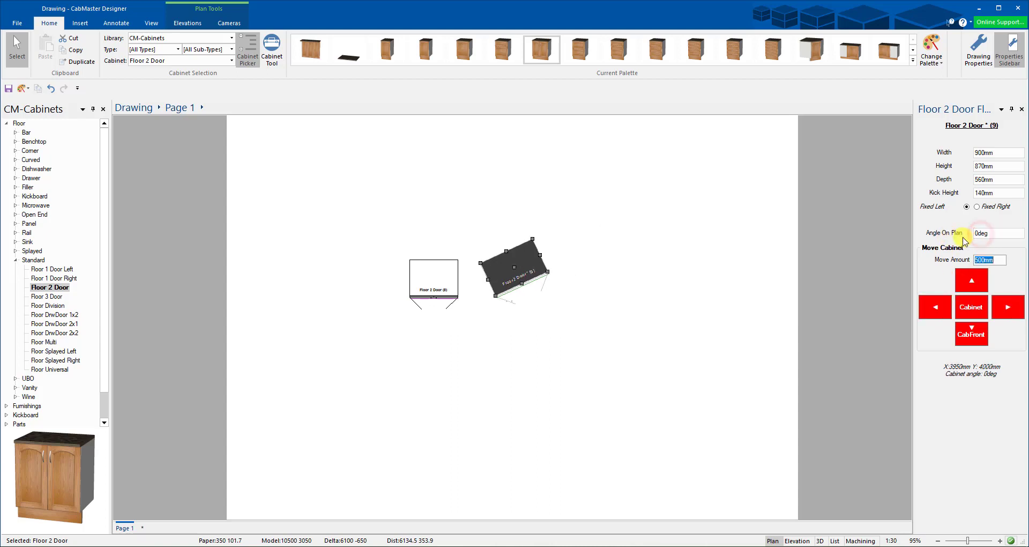
drag(496, 278, 473, 274)
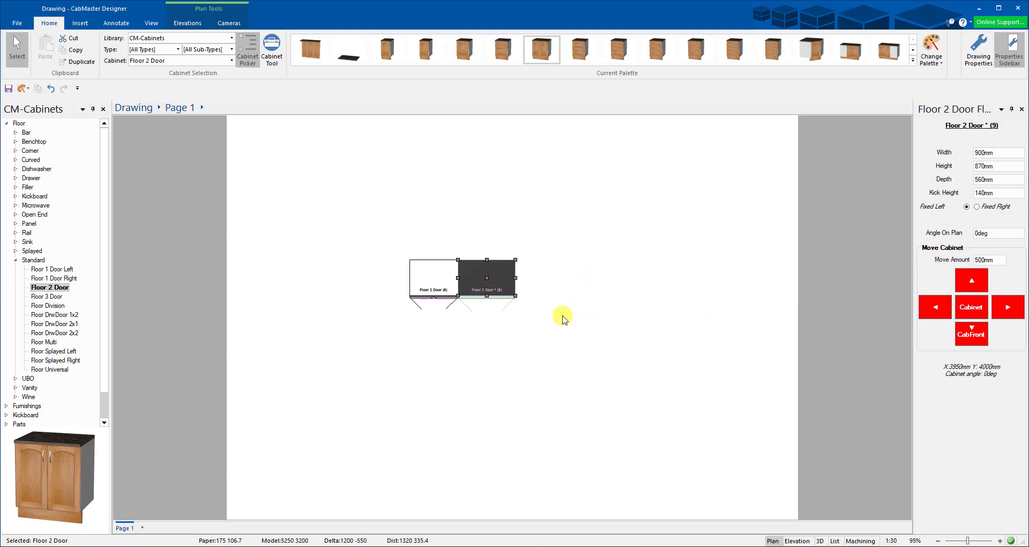
Step: Toggle the properties sidebar off and on, then move the Floor 2 Door Floor window up-left
click(1013, 56)
click(1009, 48)
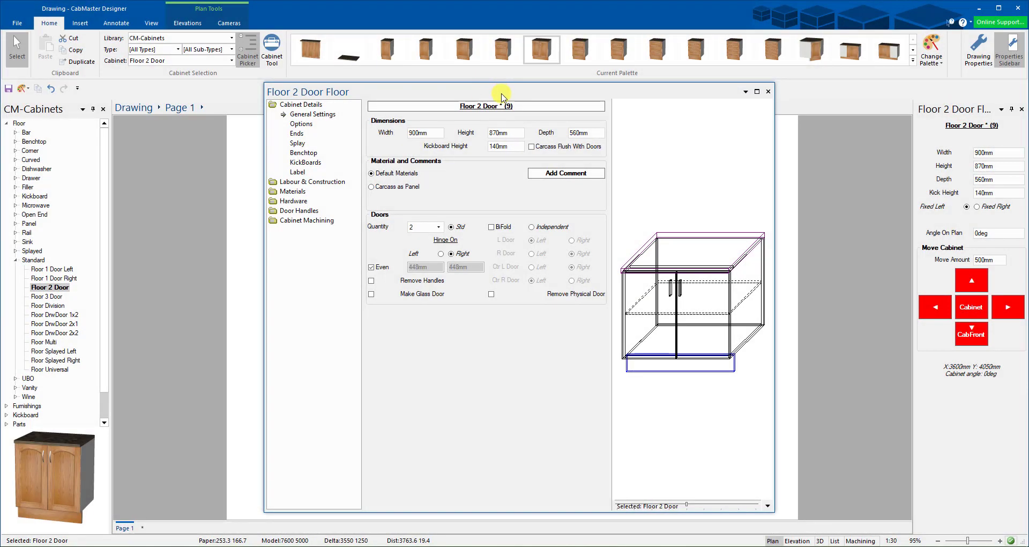
drag(501, 95, 427, 75)
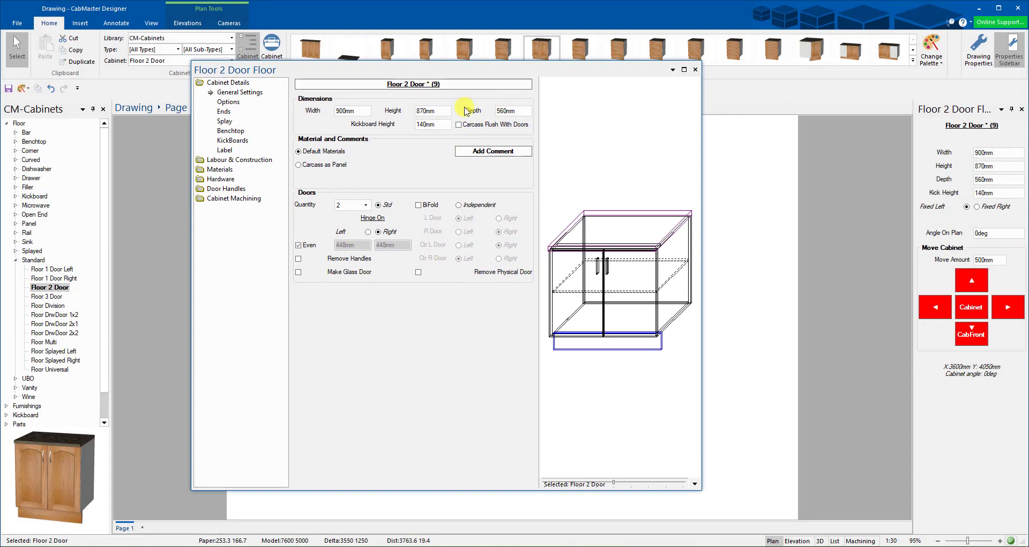
Step: Select cabinet 9, zoom in, and open its Cabinet Machining options in the sidebar
drag(458, 69, 1010, 316)
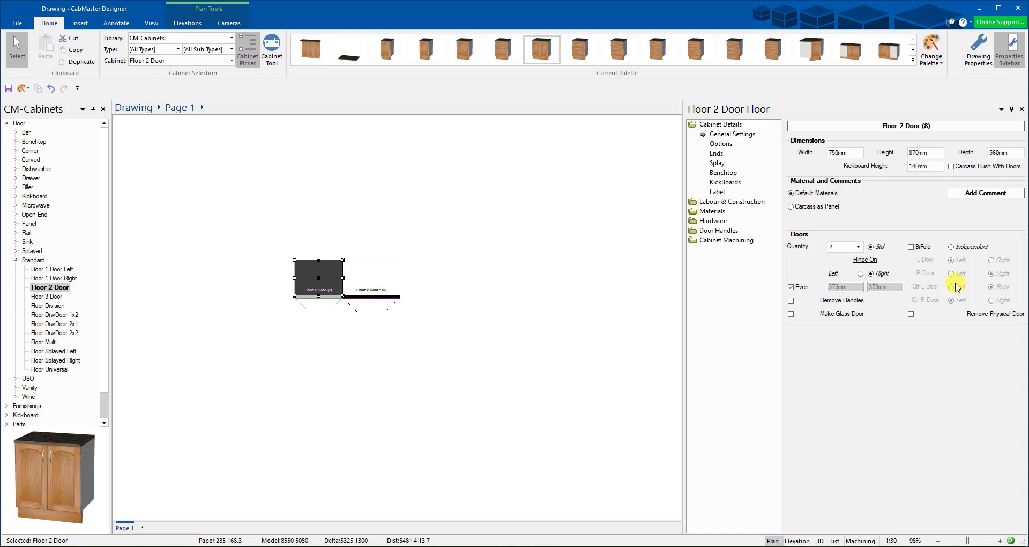
click(370, 283)
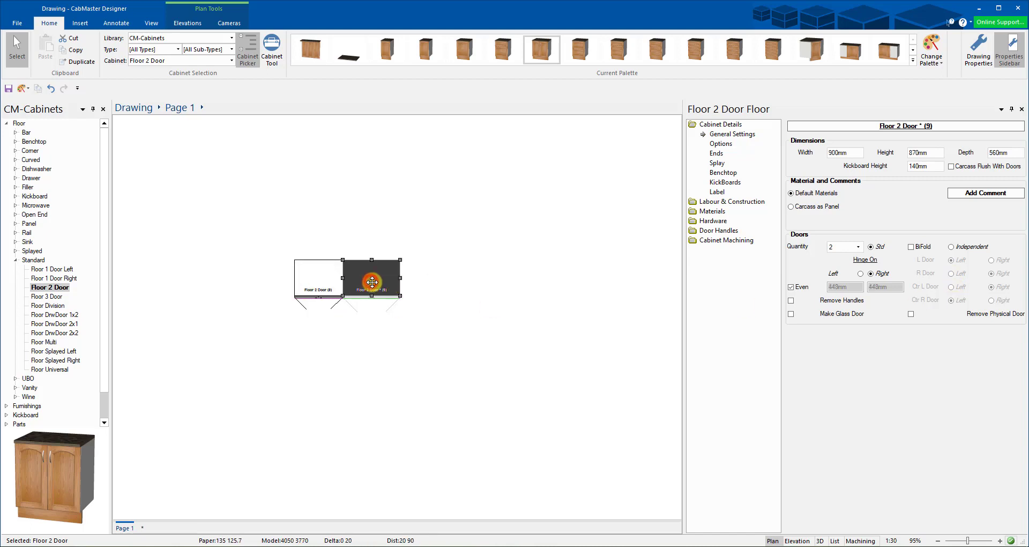
click(371, 280)
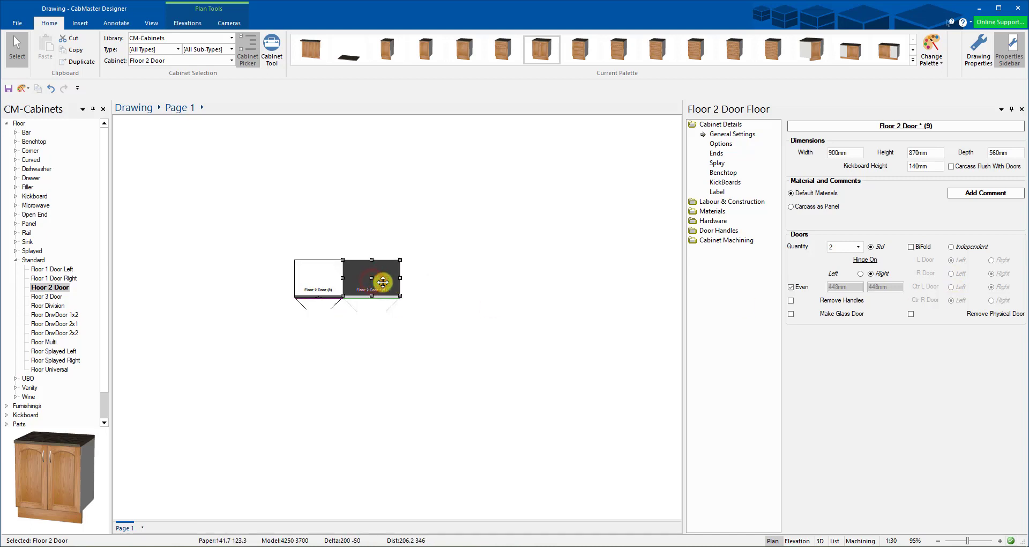
scroll(383, 282, up, 3)
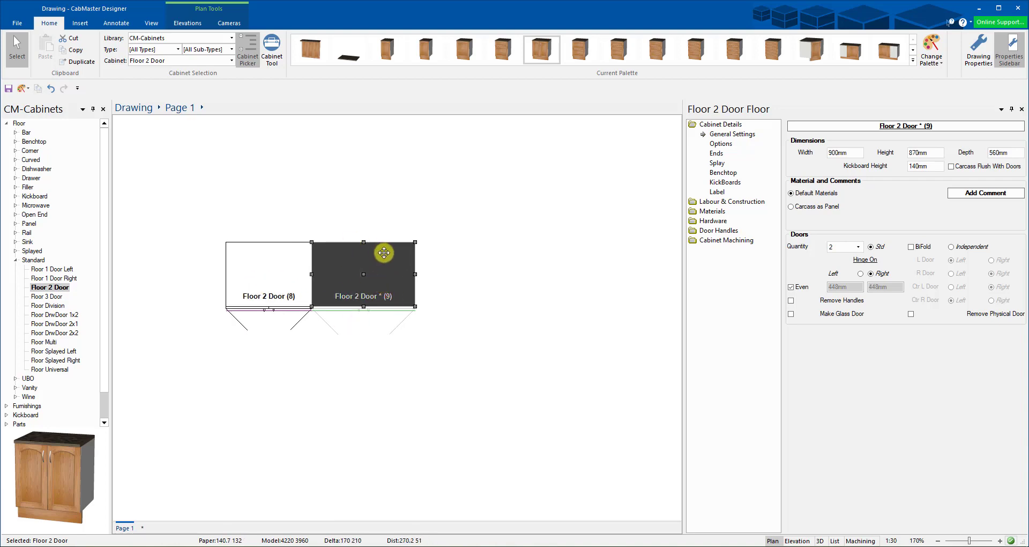
click(721, 143)
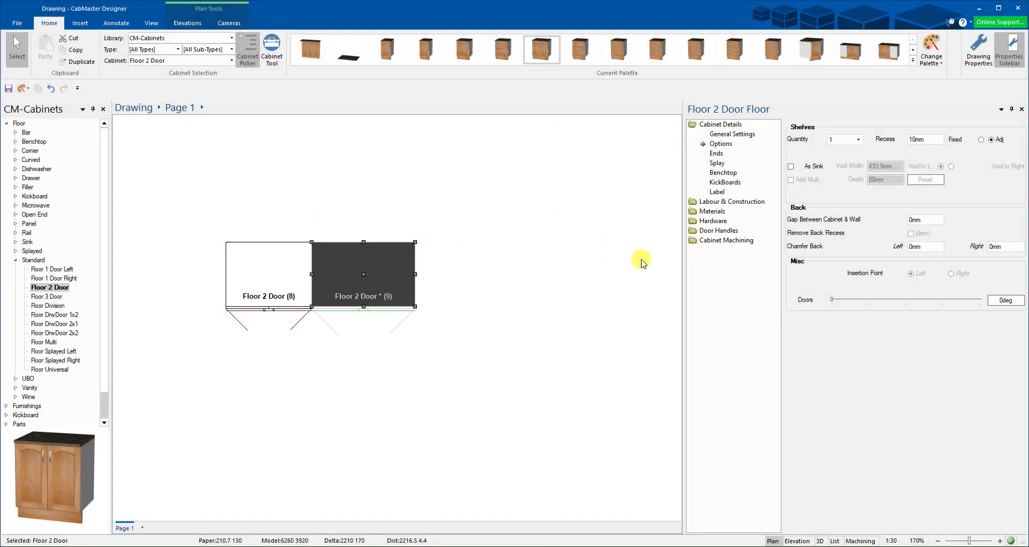
key(ctrl+a)
Step: With only cabinet 9 selected, turn on the machining preview for its End Left part
click(392, 273)
click(718, 240)
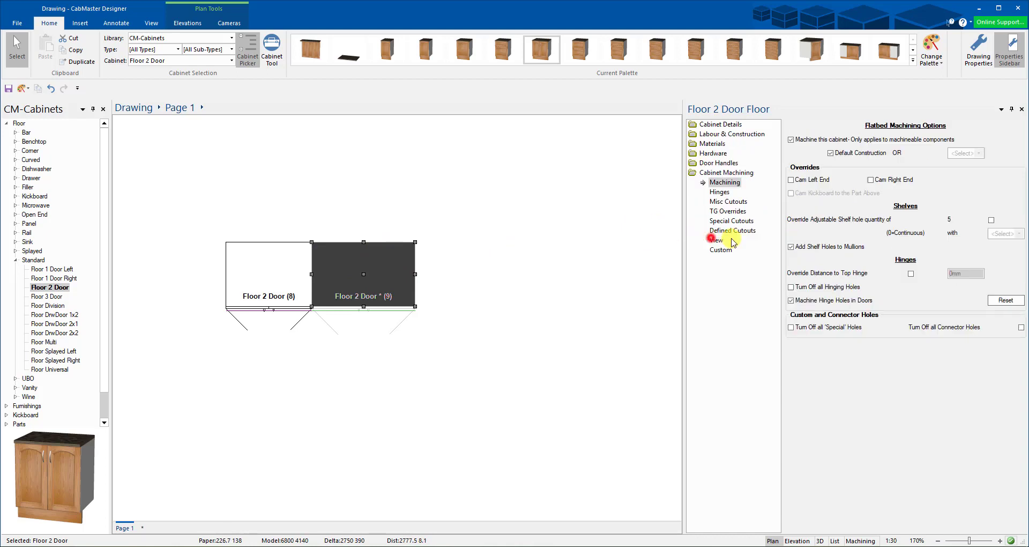
click(716, 241)
click(868, 154)
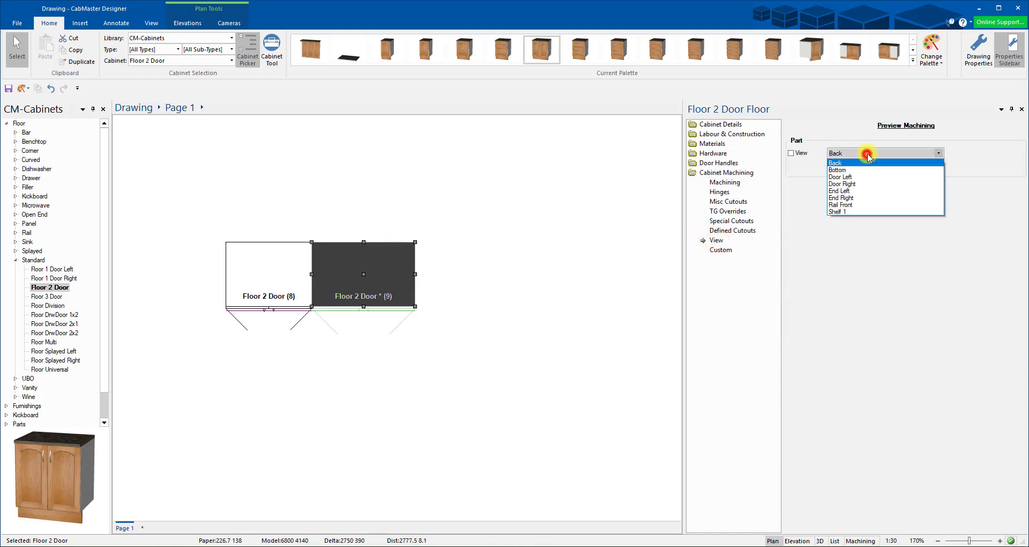
click(851, 191)
click(792, 154)
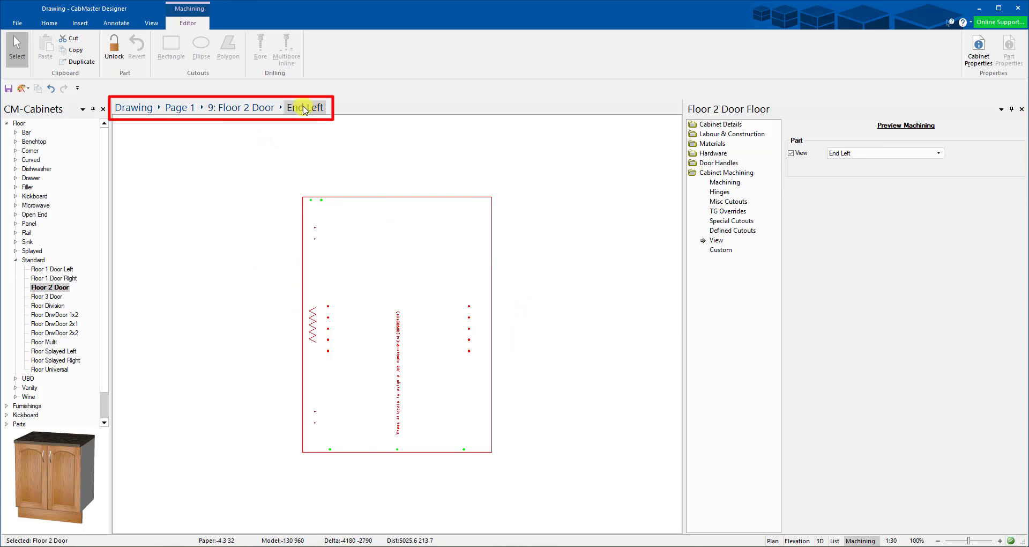
Step: Use the breadcrumb part list of cabinet 9 to open End Left for editing
click(261, 107)
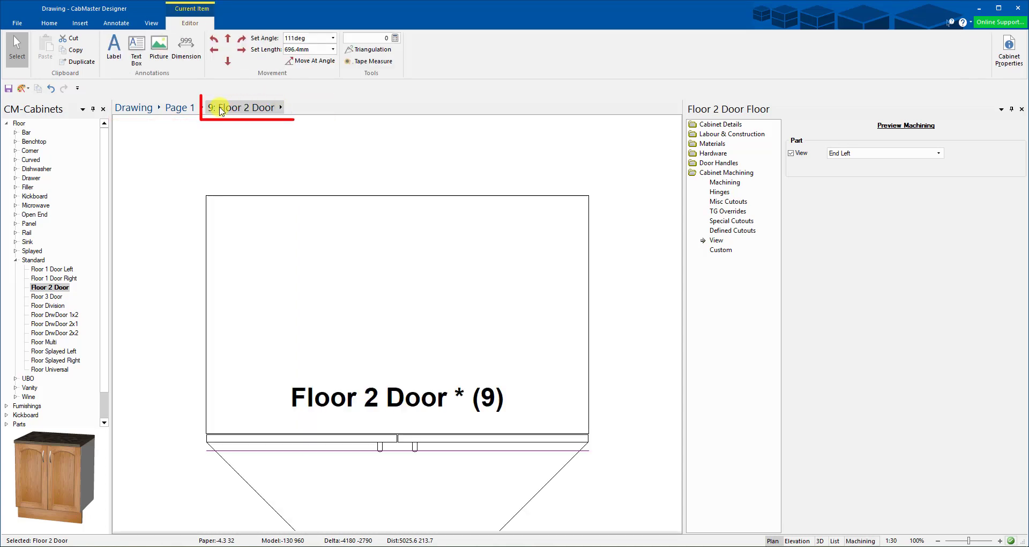
click(201, 108)
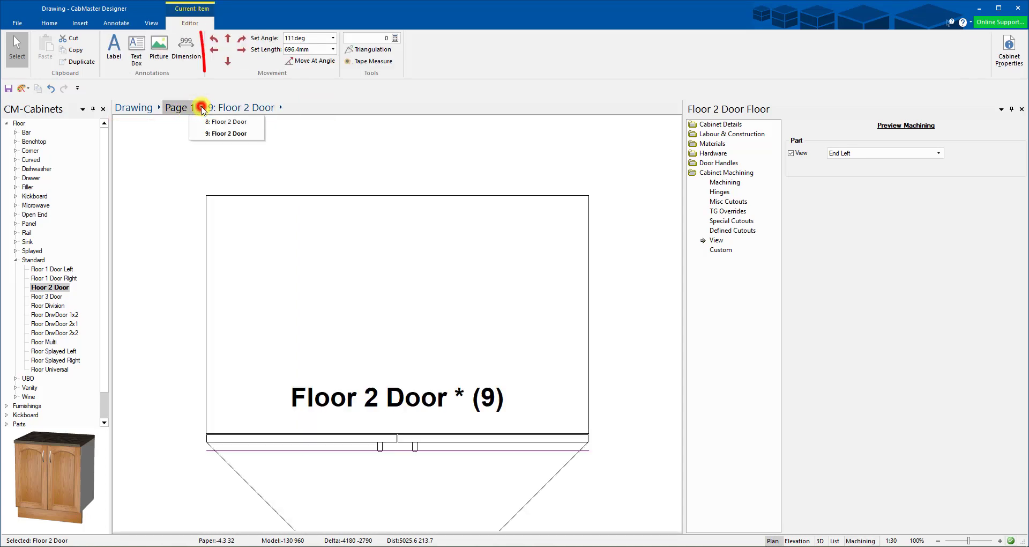
click(240, 109)
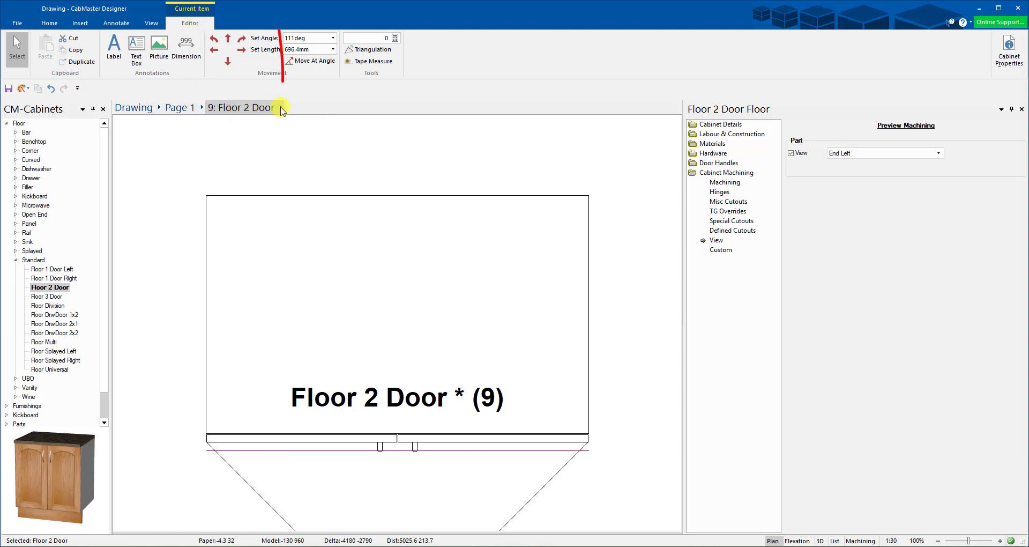
click(281, 109)
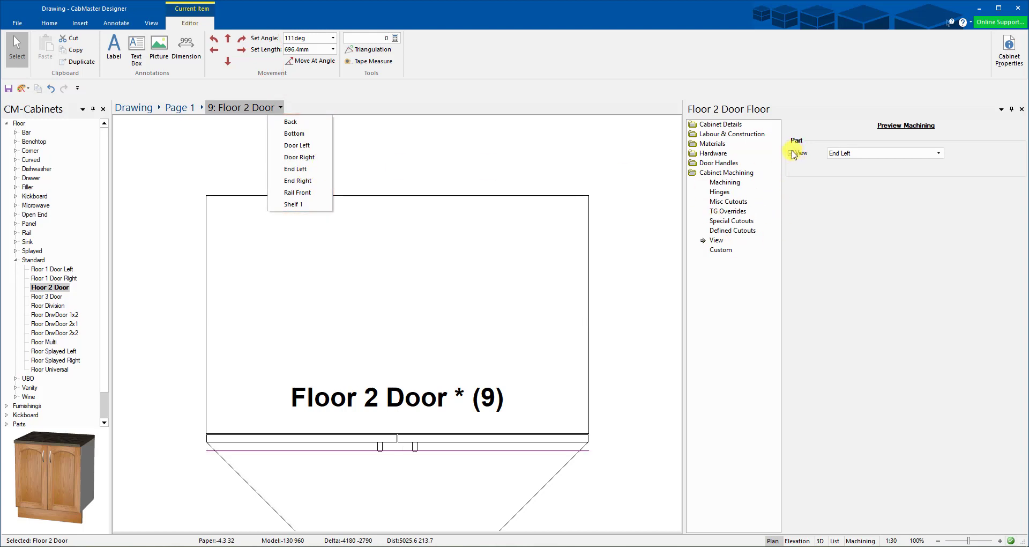
click(726, 124)
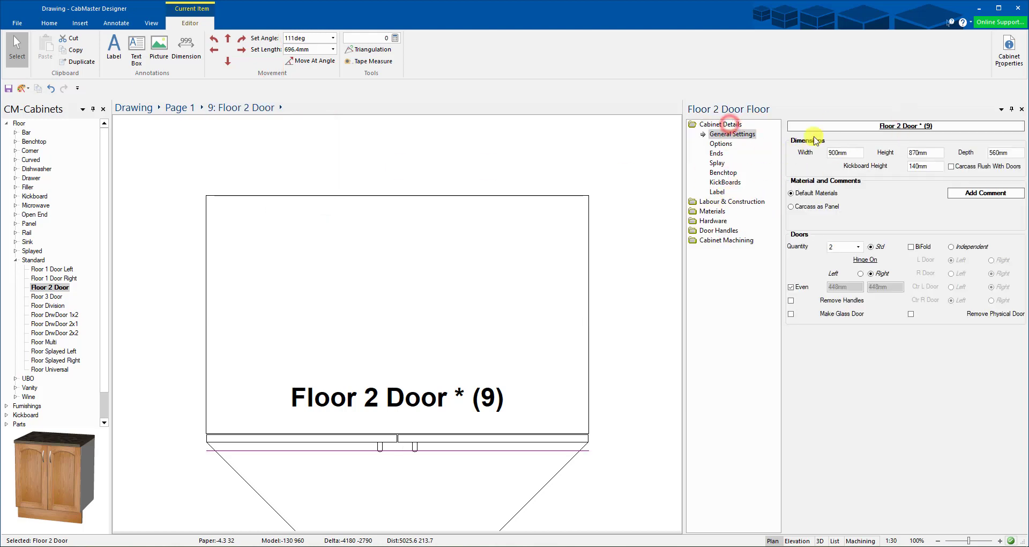
click(281, 108)
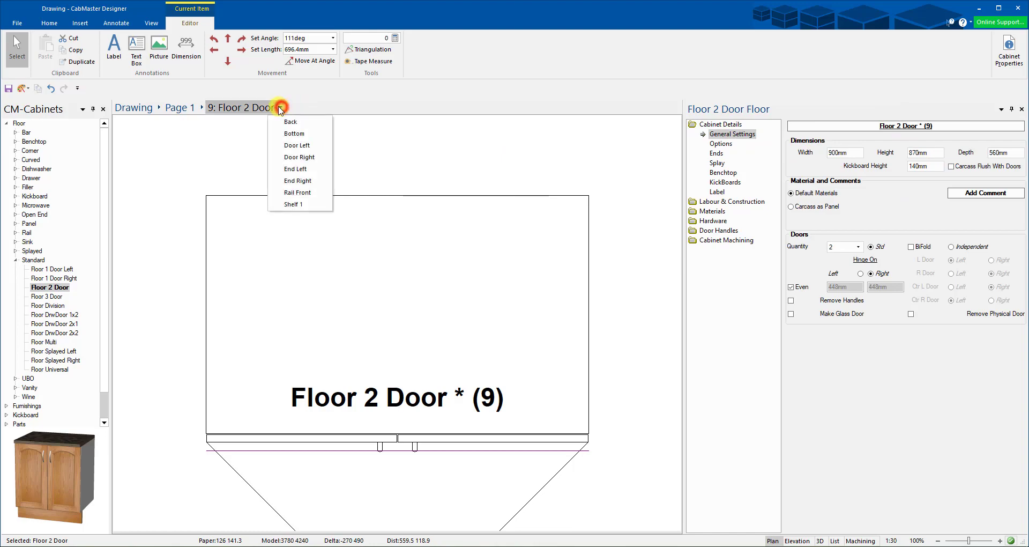
click(309, 174)
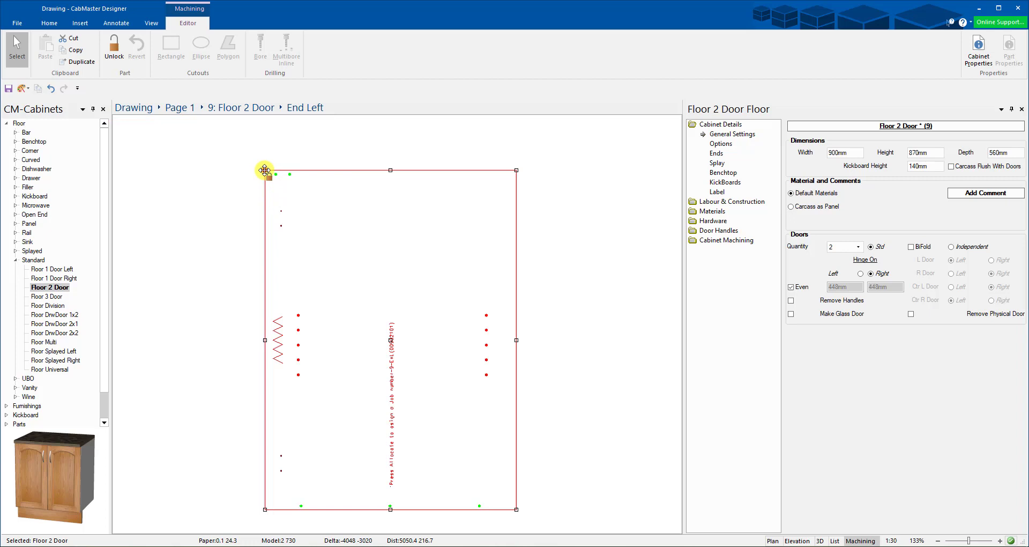
Step: Unlock the End Left panel and chamfer its top-right corner by 300
click(265, 169)
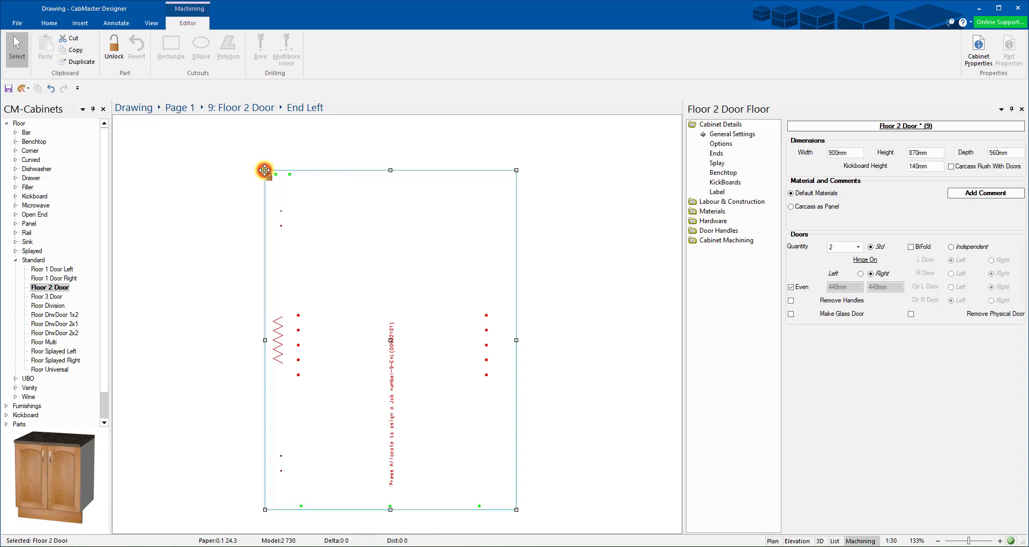
click(115, 47)
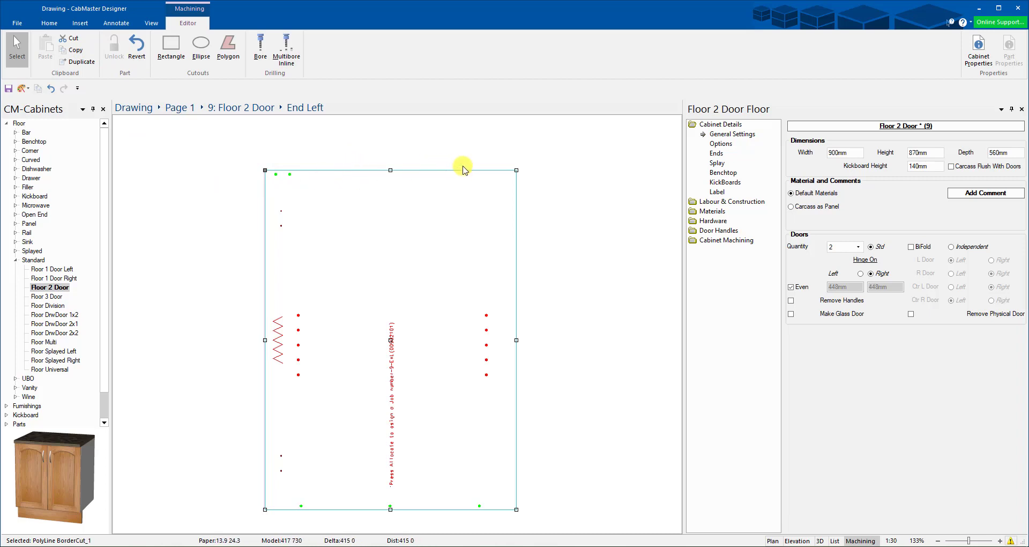
right_click(517, 169)
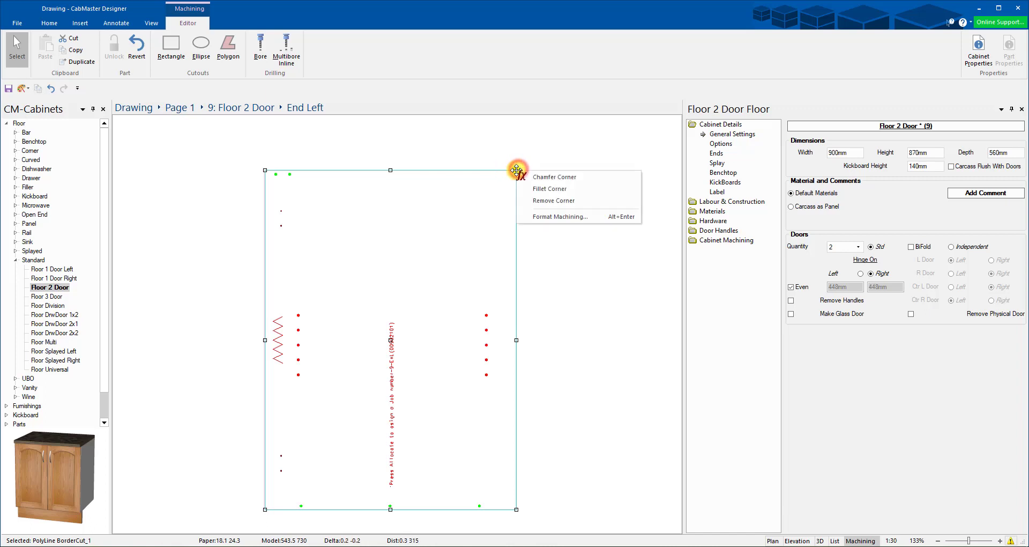
click(574, 177)
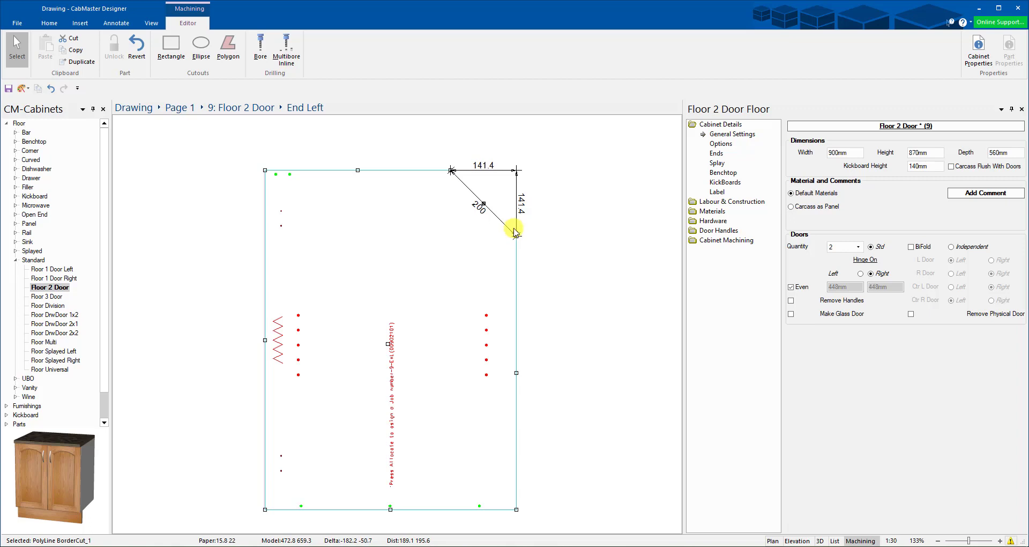
text(300)
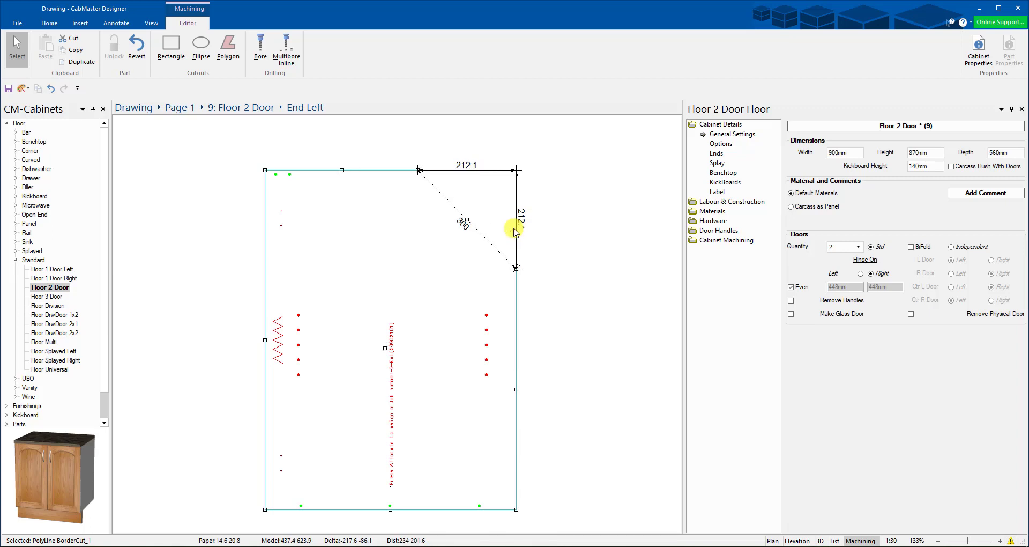
click(516, 268)
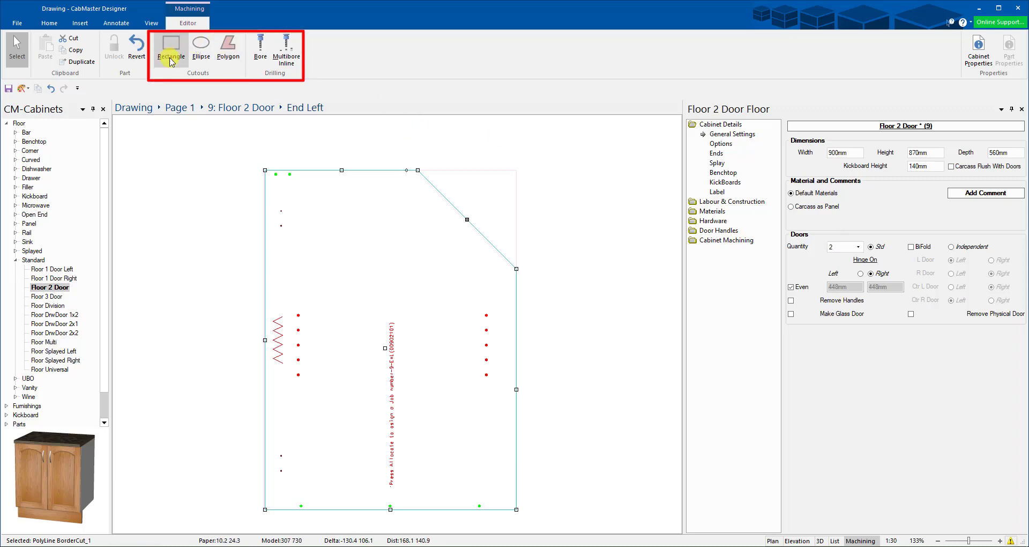
Step: Draw a six-corner notched polygon cutout on the End Left panel
click(227, 54)
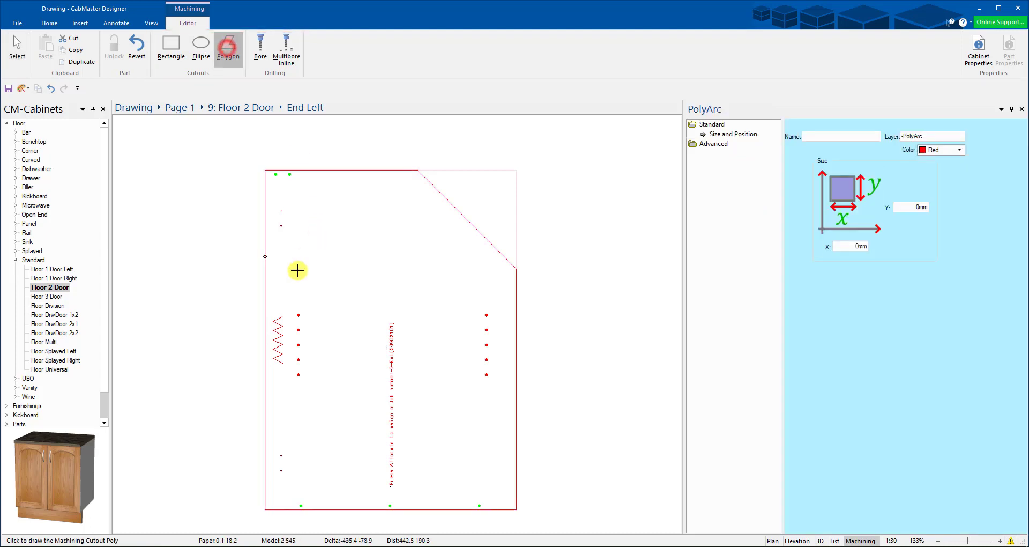
click(295, 273)
click(362, 203)
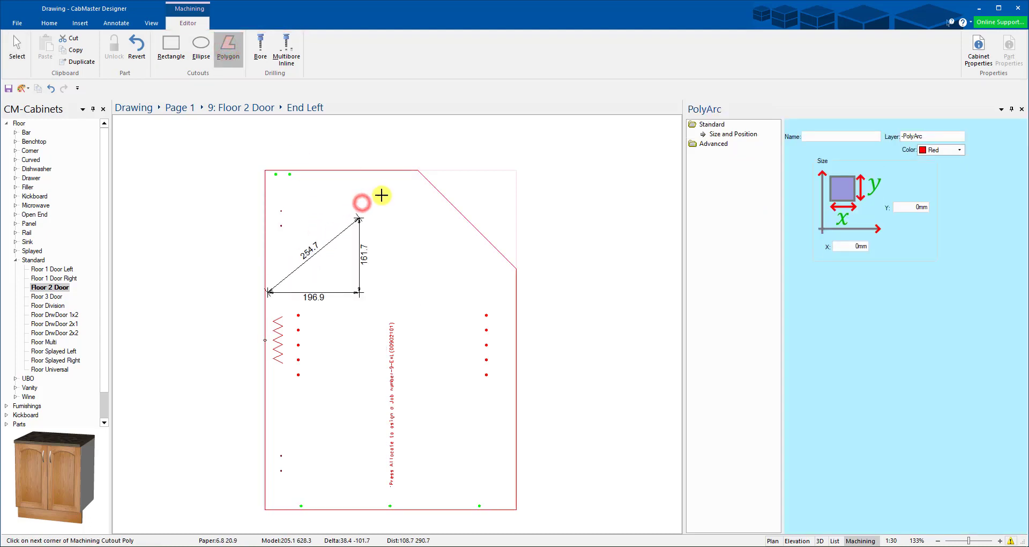
click(419, 245)
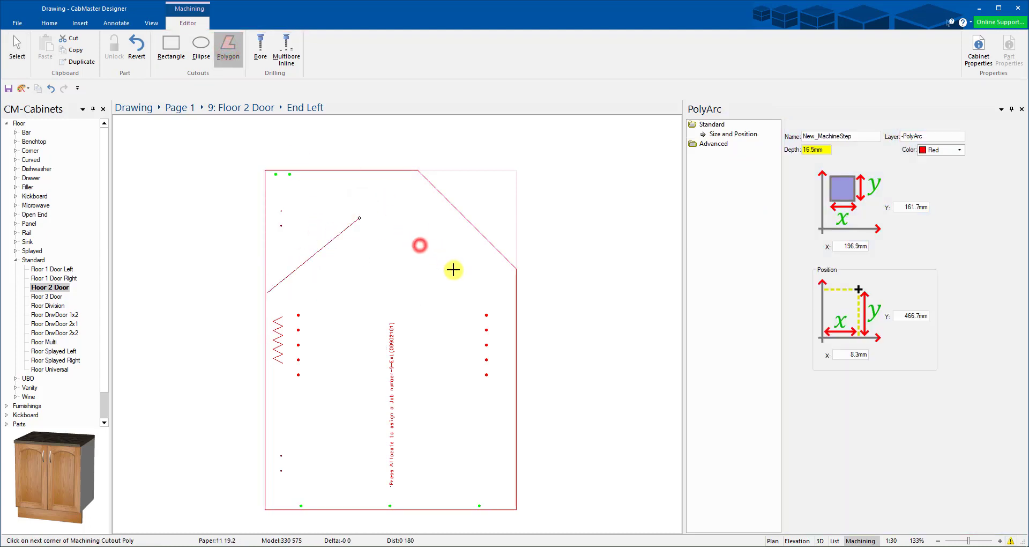
click(417, 285)
click(382, 253)
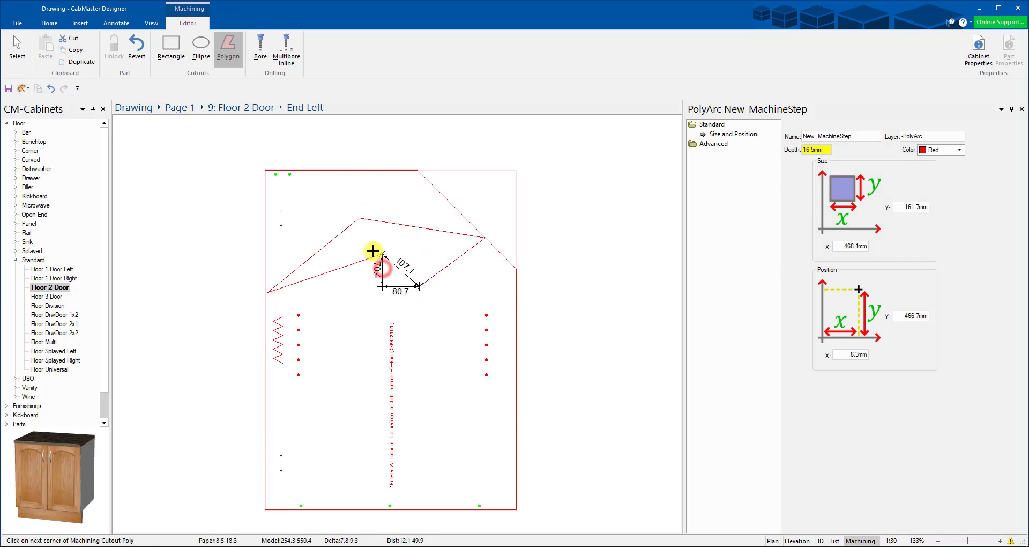
click(355, 289)
key(Return)
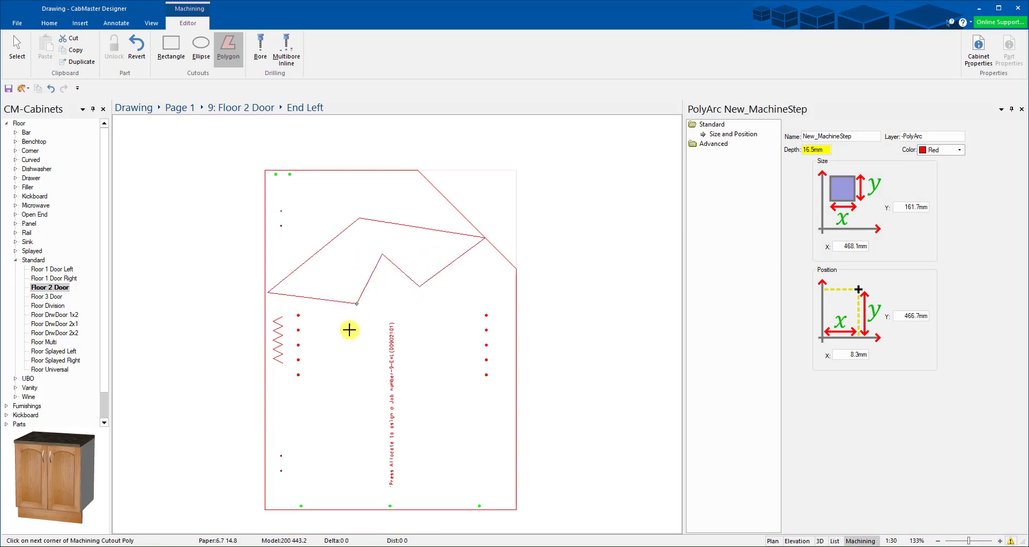
Step: Reshape the cutout by pulling its left and right corners inward, then shift it up-left
click(16, 45)
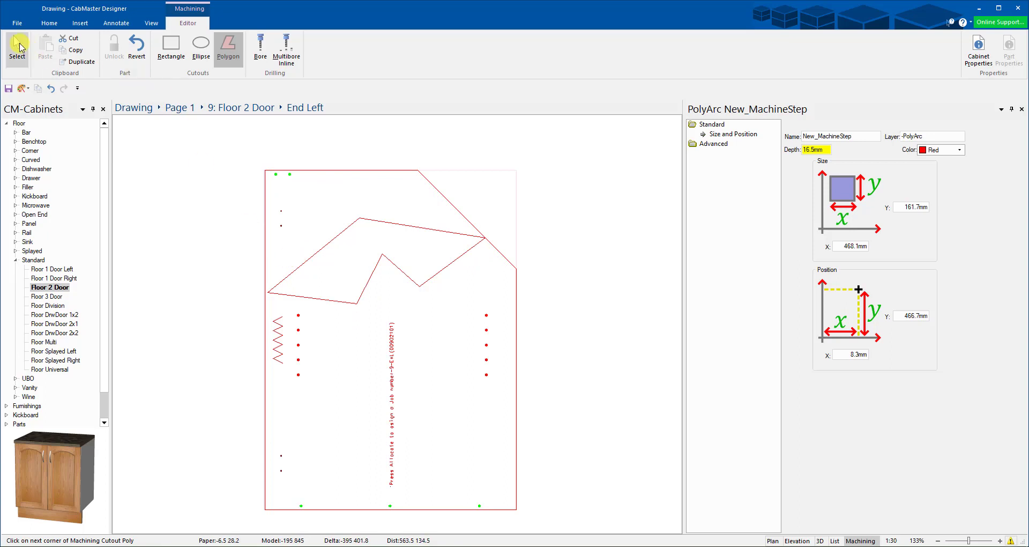
drag(484, 238, 429, 250)
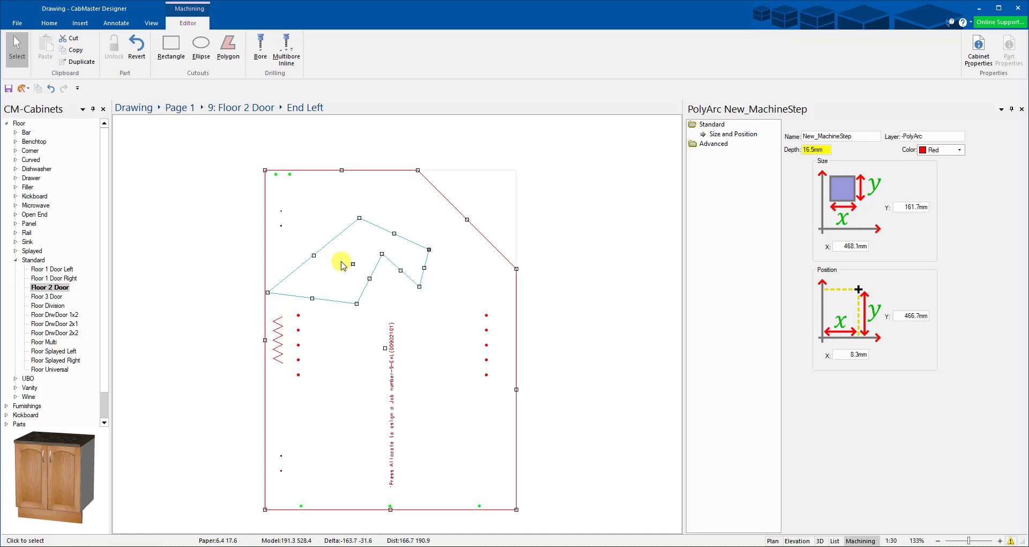
click(267, 292)
drag(267, 292, 315, 272)
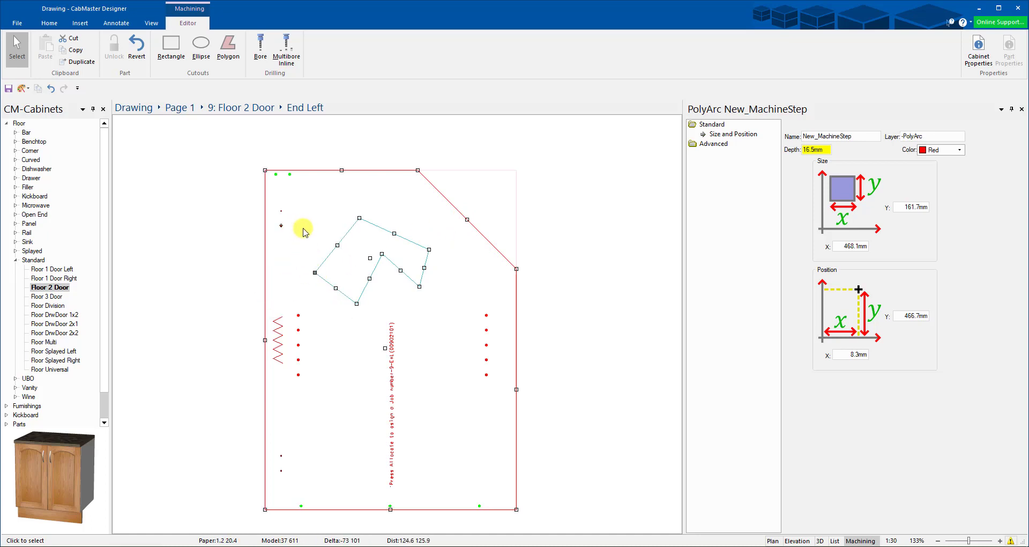
click(369, 258)
drag(350, 244, 349, 243)
click(381, 297)
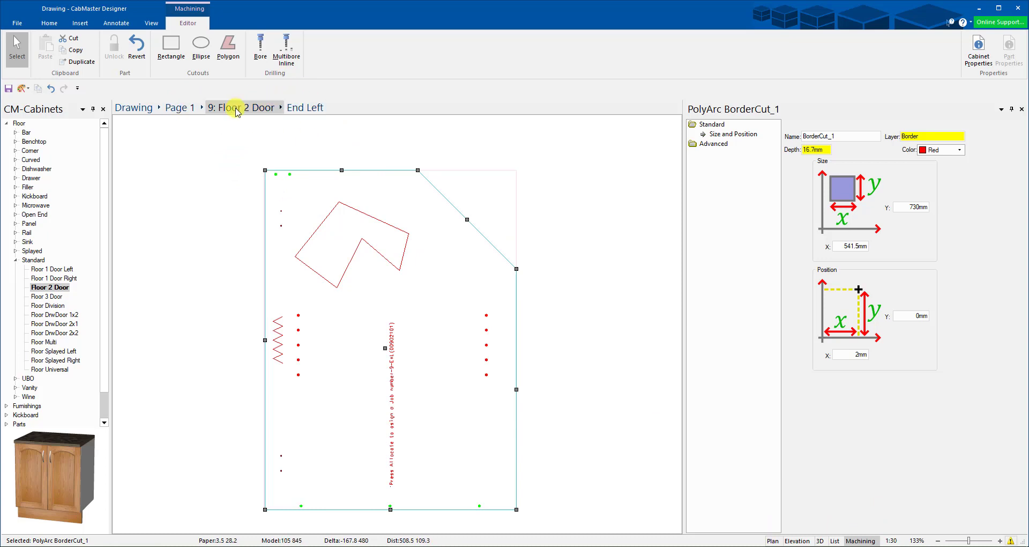
Step: Back on the plan, drag cabinet 9 down-right away from cabinet 8 and view it textured in 3D
click(177, 108)
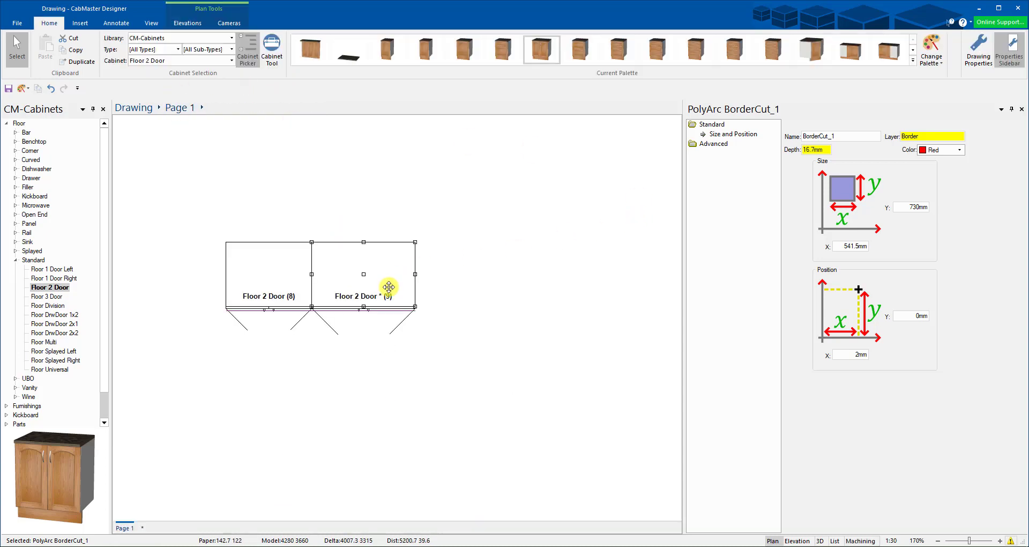
drag(341, 284, 420, 400)
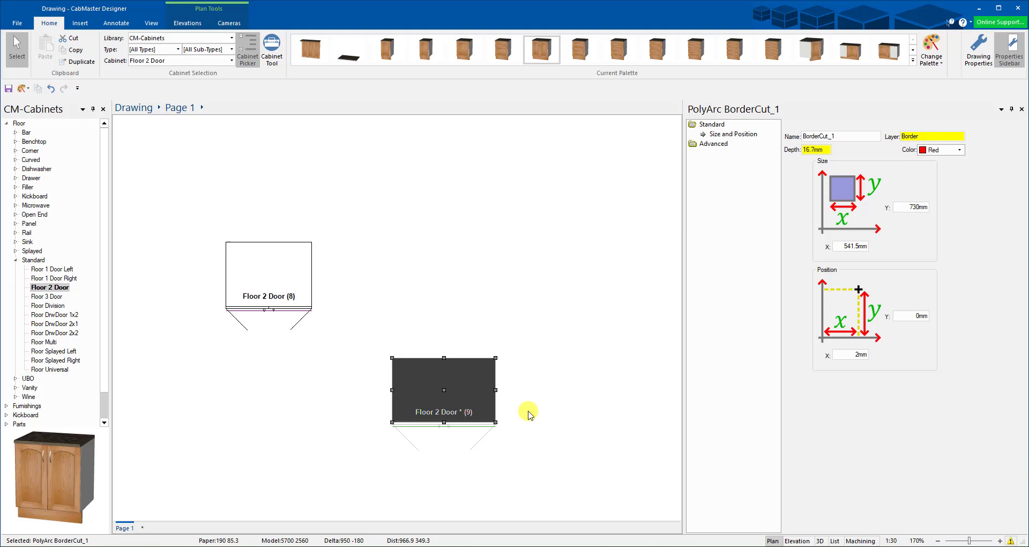
click(820, 540)
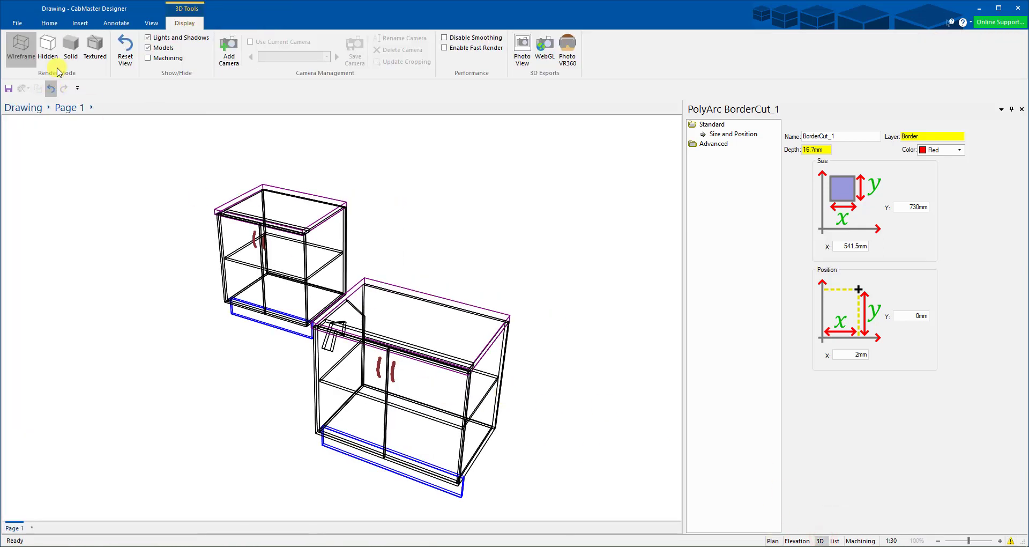
click(95, 48)
Step: Orbit and zoom the textured 3D view around both cabinets, then return to Plan
drag(306, 324, 480, 278)
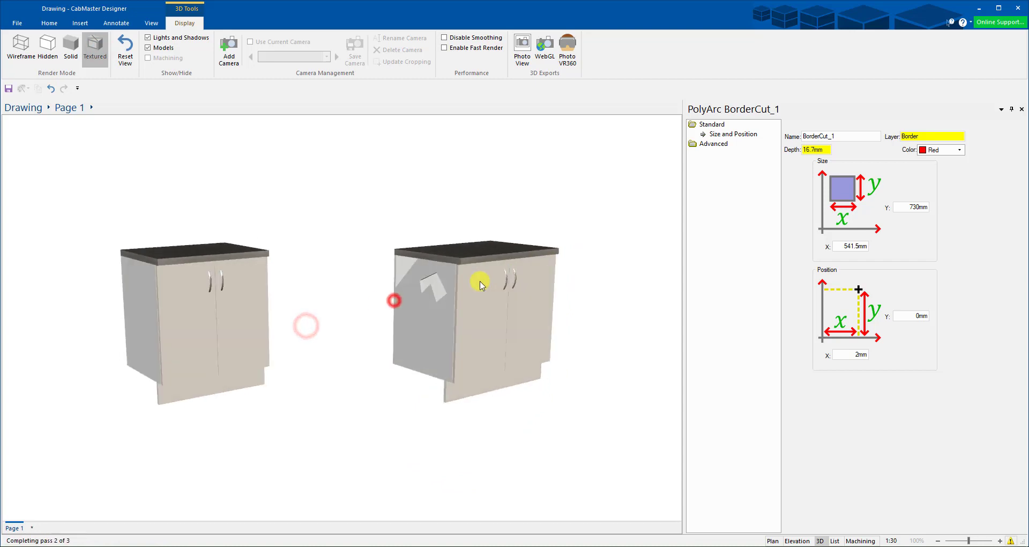
scroll(453, 338, up, 5)
drag(414, 238, 338, 248)
drag(222, 304, 247, 274)
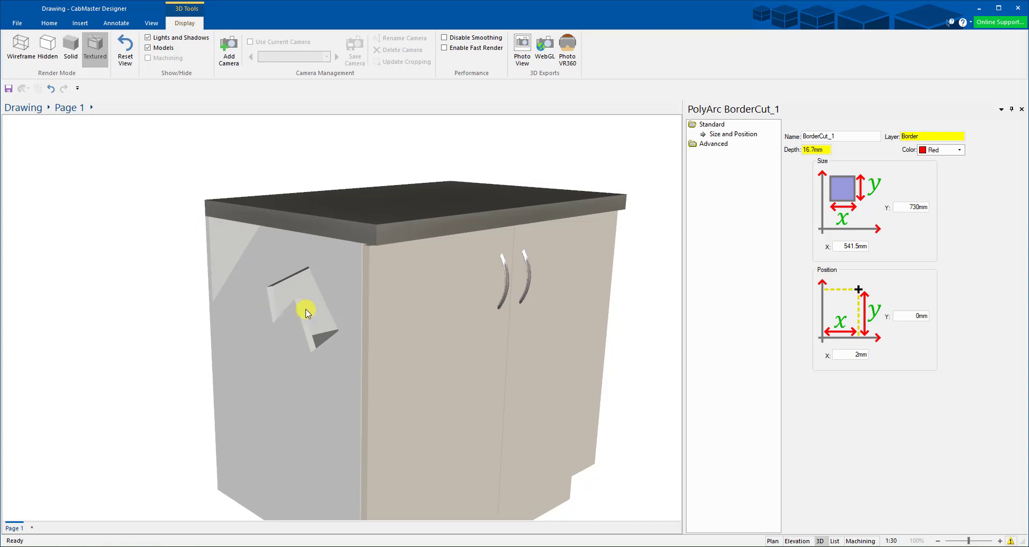
scroll(468, 276, down, 4)
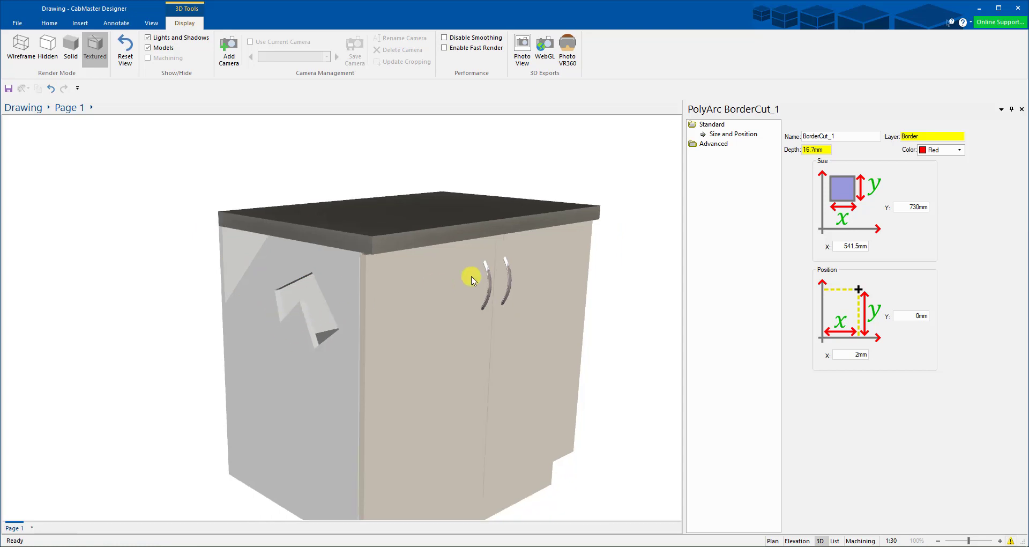
click(773, 541)
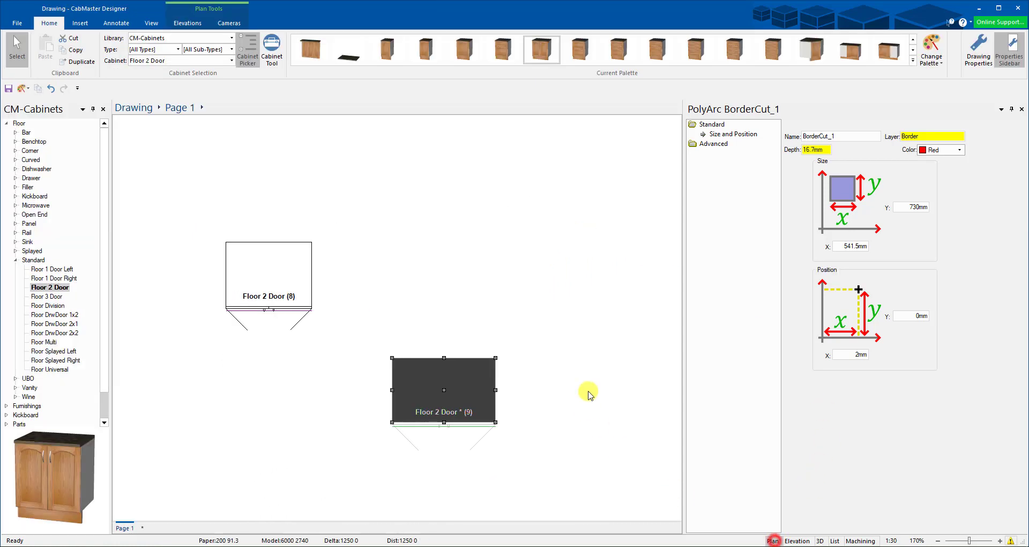
Step: Close the PolyArc properties and drag cabinet 9 back beside cabinet 8
click(1022, 109)
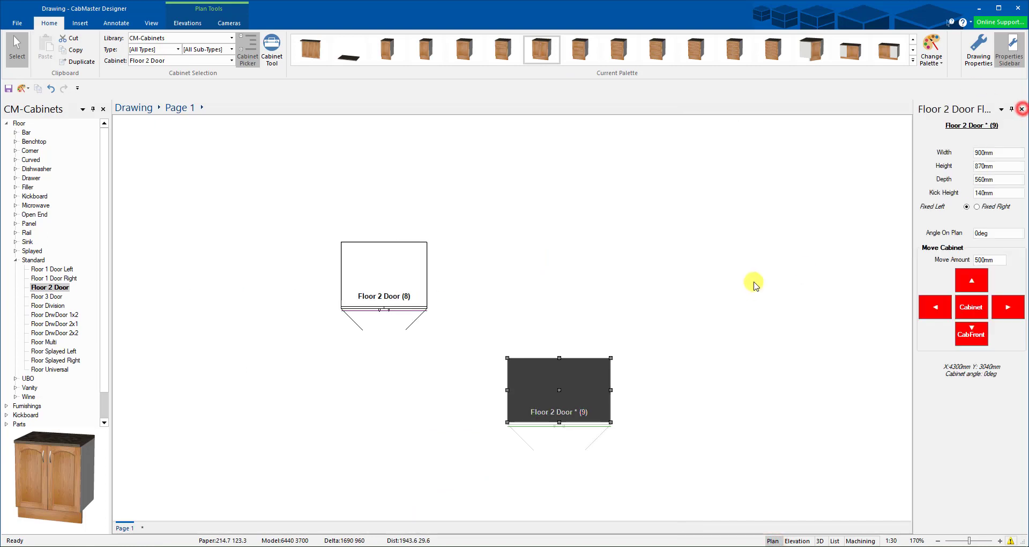
click(582, 379)
click(202, 108)
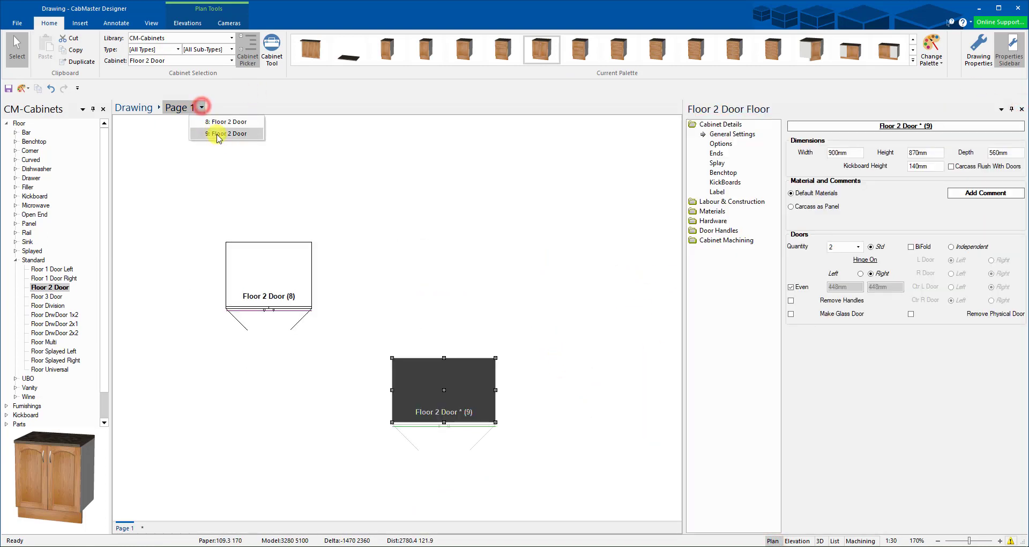
drag(420, 368, 377, 277)
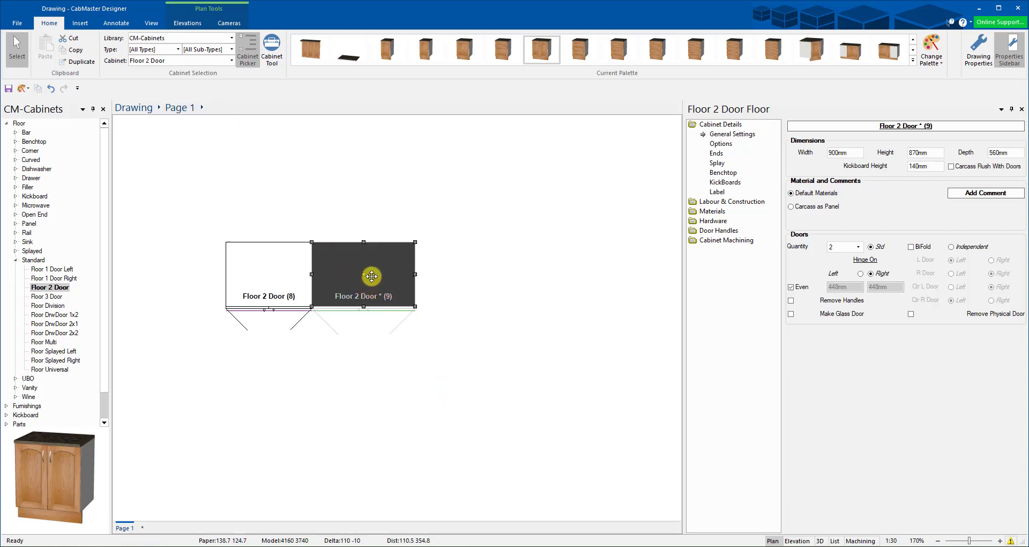
Step: Open the End Left machining layout of 9: Floor 2 Door via the Page 1 breadcrumb
click(201, 107)
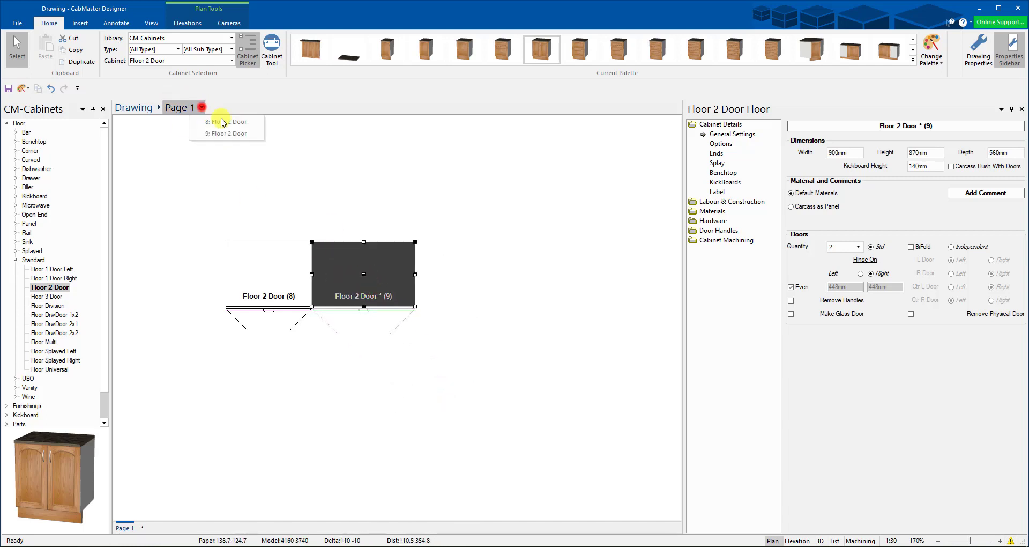
click(245, 134)
click(280, 107)
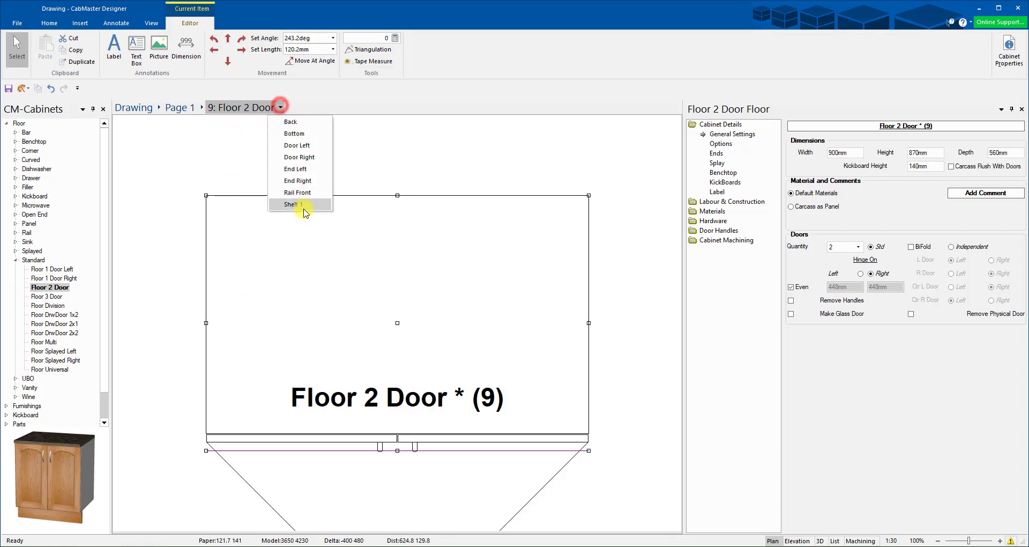
click(309, 169)
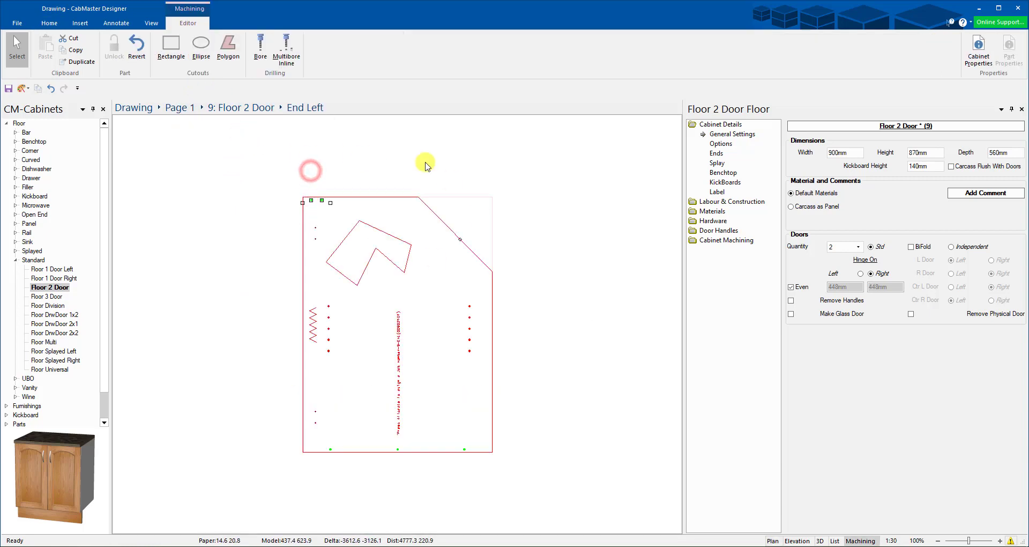
Step: Move the shelf hole line toward the top-left, then inspect the hinge bore and cutout
click(464, 304)
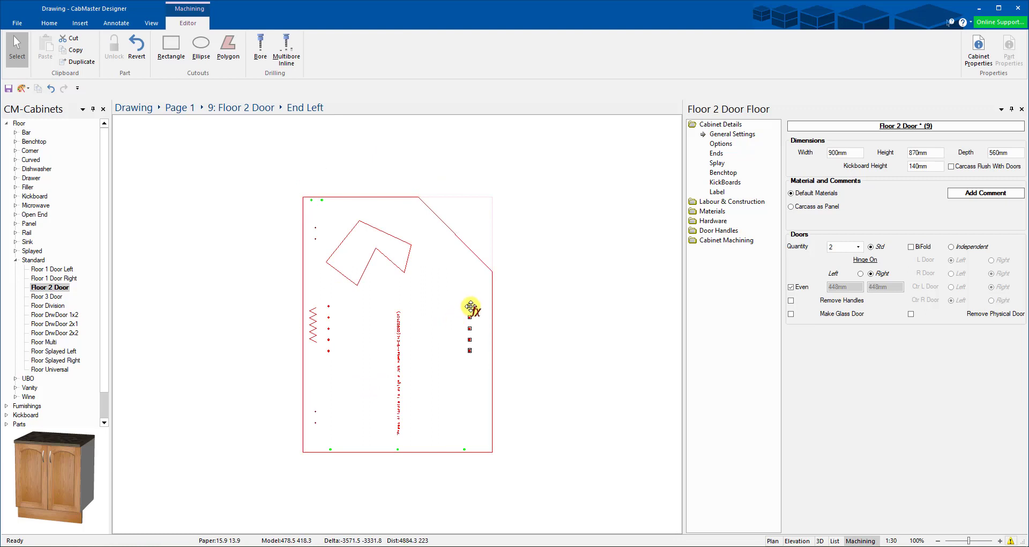
drag(471, 306, 322, 202)
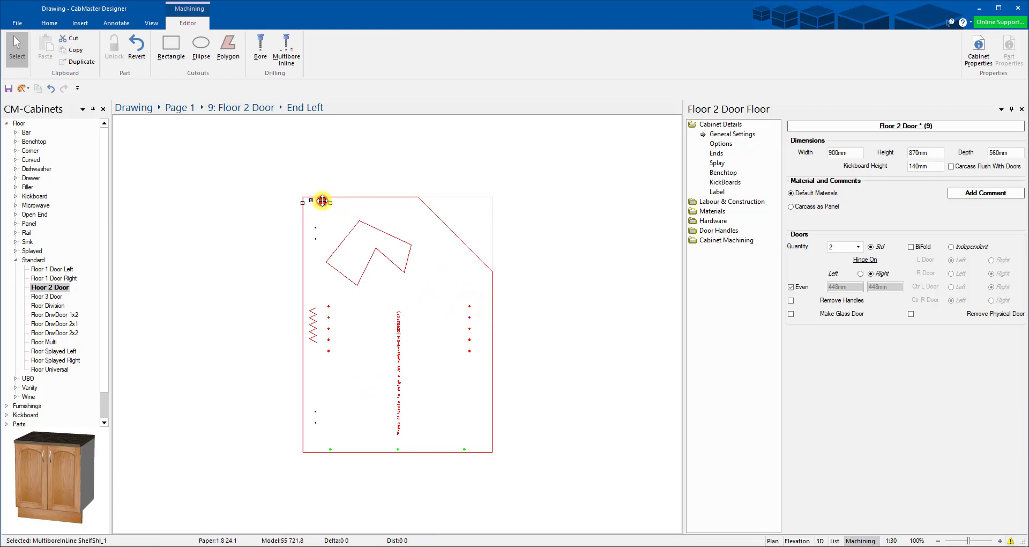
click(316, 227)
click(316, 227)
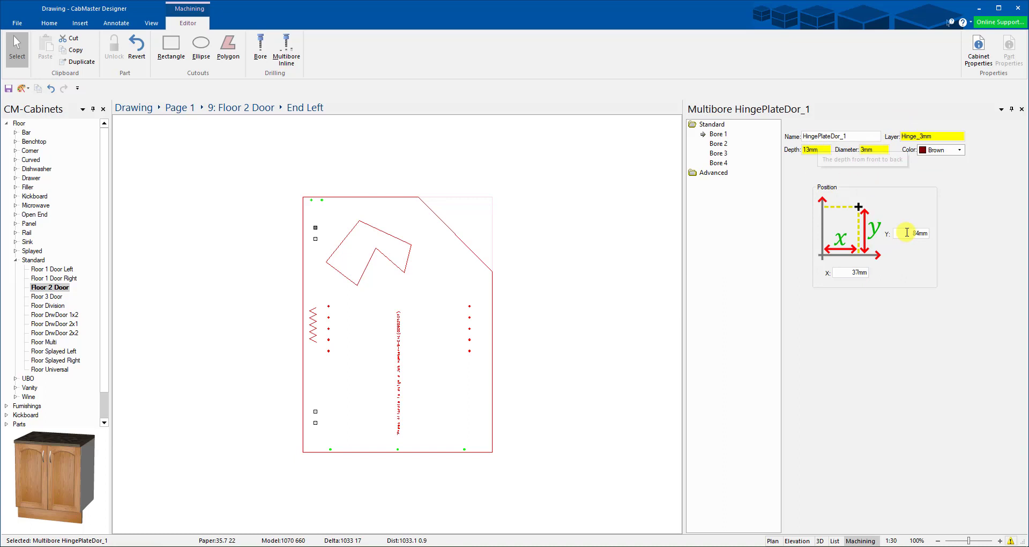
click(951, 151)
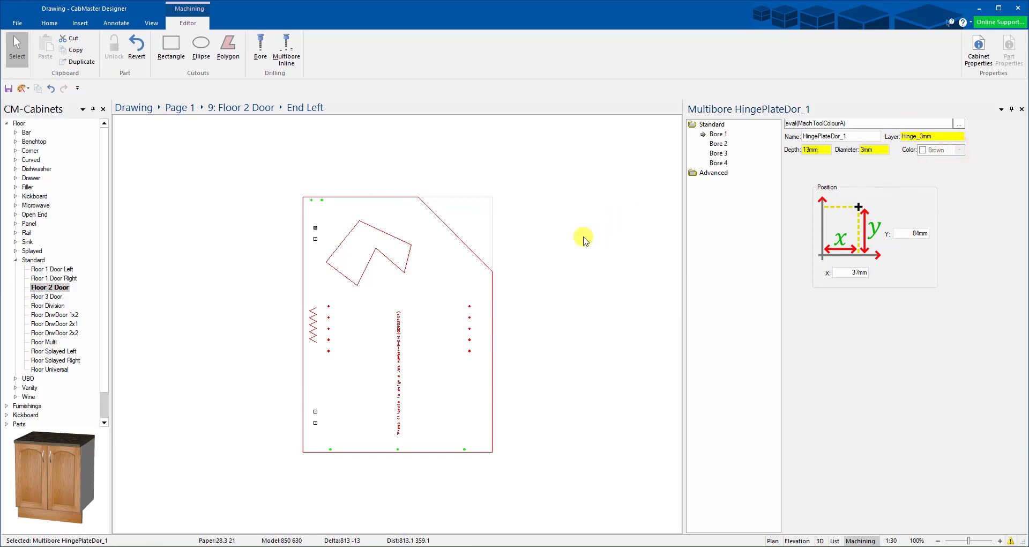
click(381, 235)
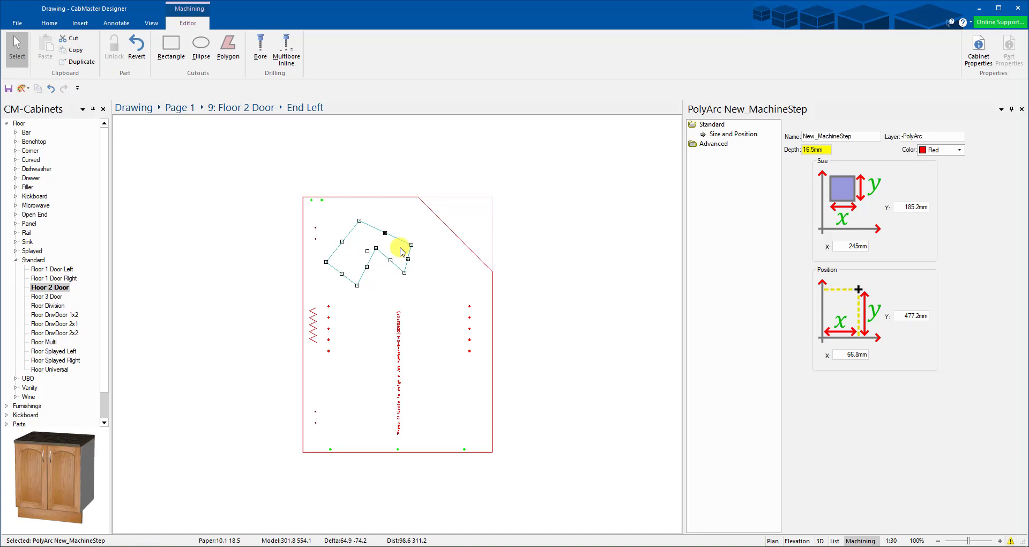
click(739, 220)
click(487, 280)
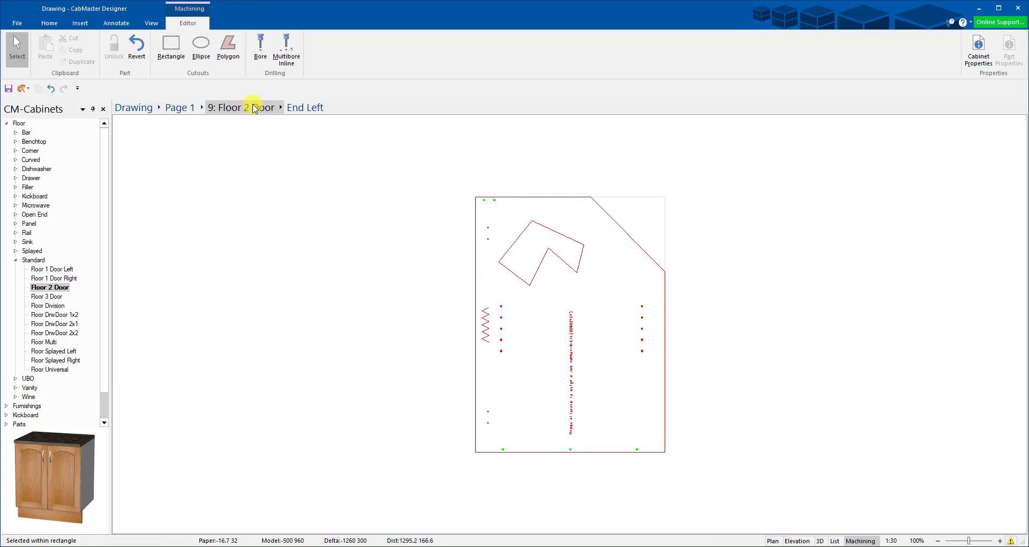
Step: Go back up to Page 1 and reopen cabinet 9, Floor 2 Door, from the Page 1 cabinet list
click(249, 106)
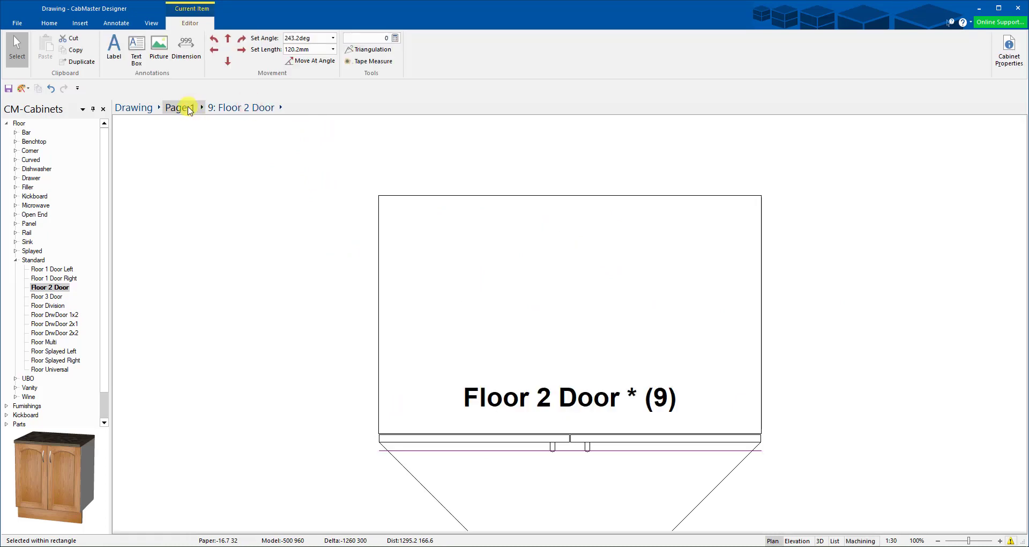
click(185, 109)
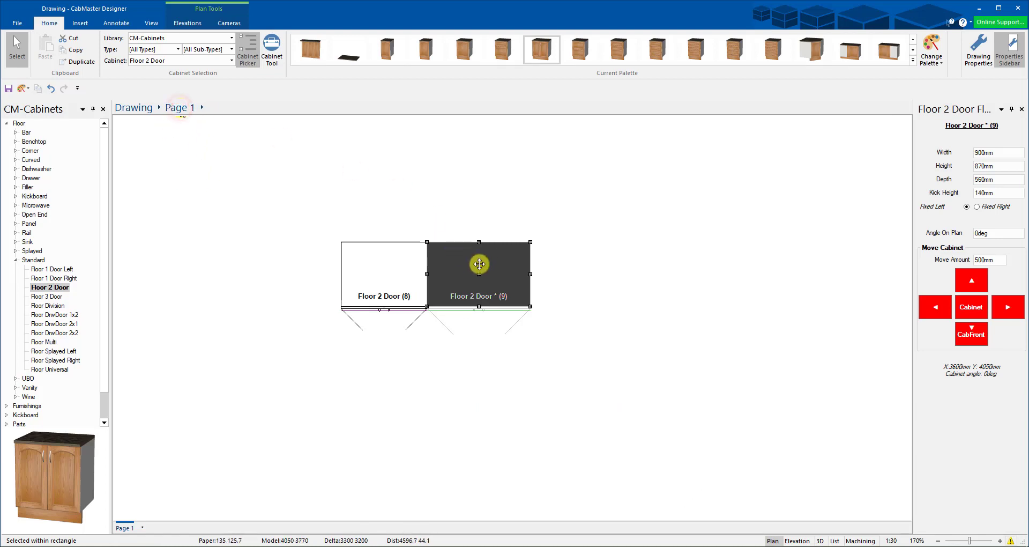
double_click(479, 263)
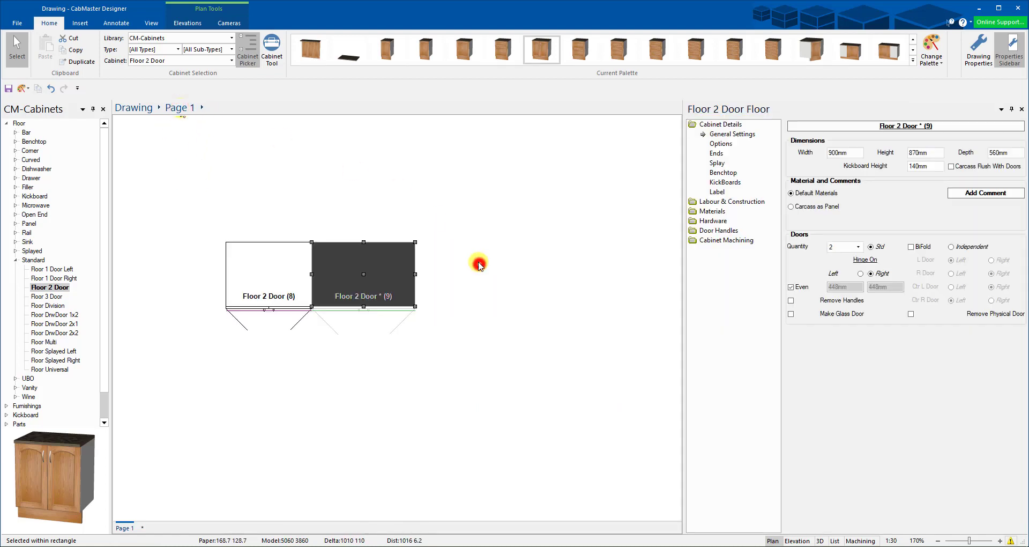
click(370, 288)
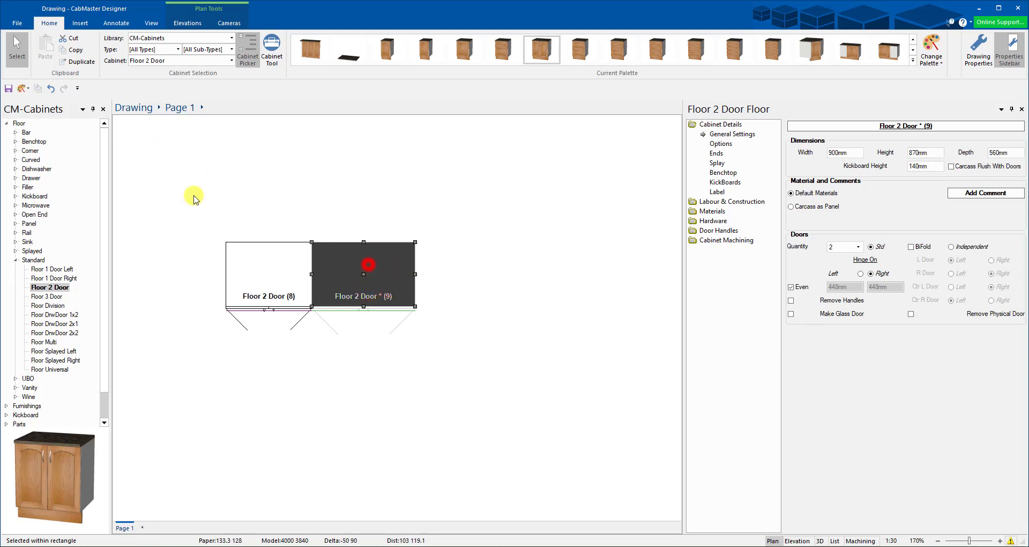
click(201, 105)
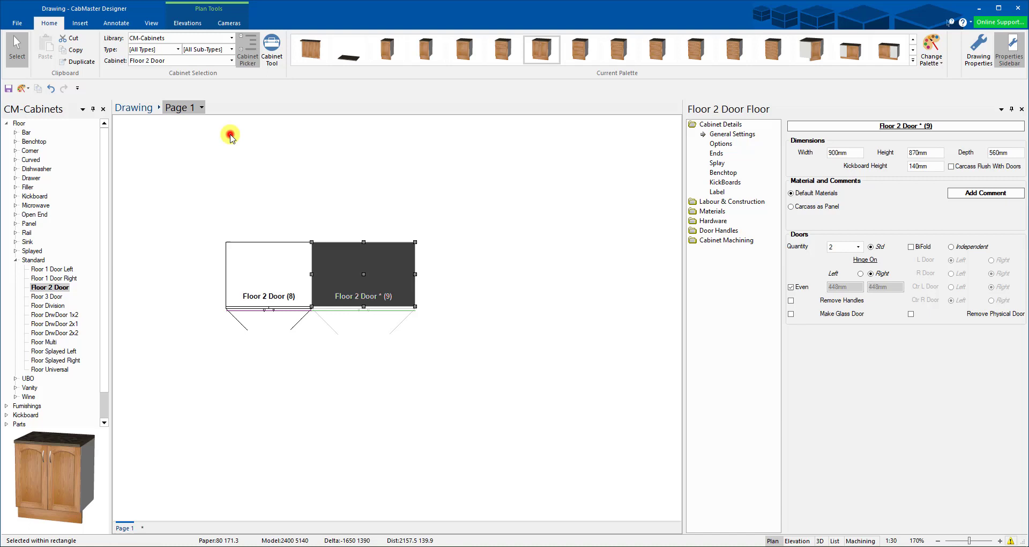
click(230, 136)
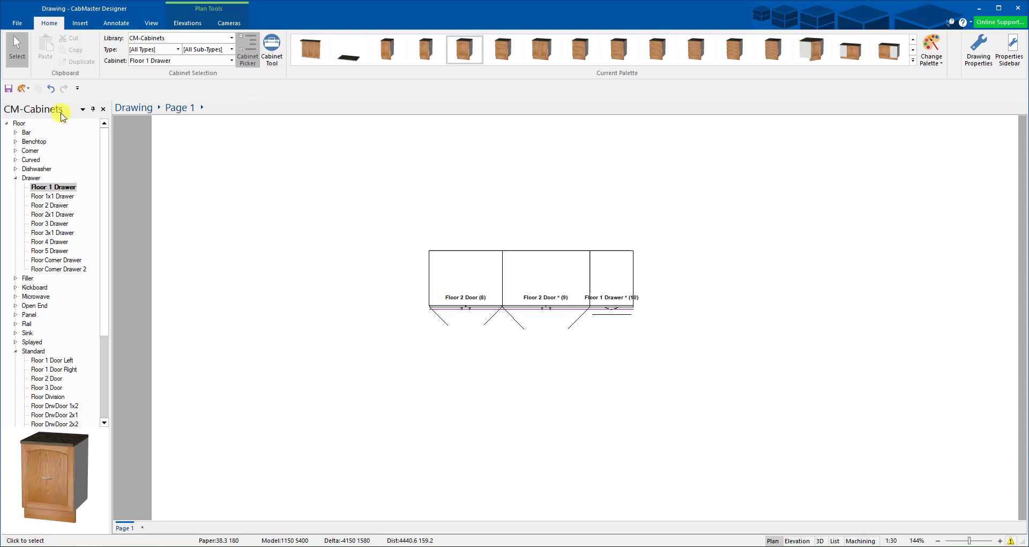
Step: Draw a 2250mm wall from the left cabinet's back corner along the cabinets' backs
click(79, 23)
click(75, 48)
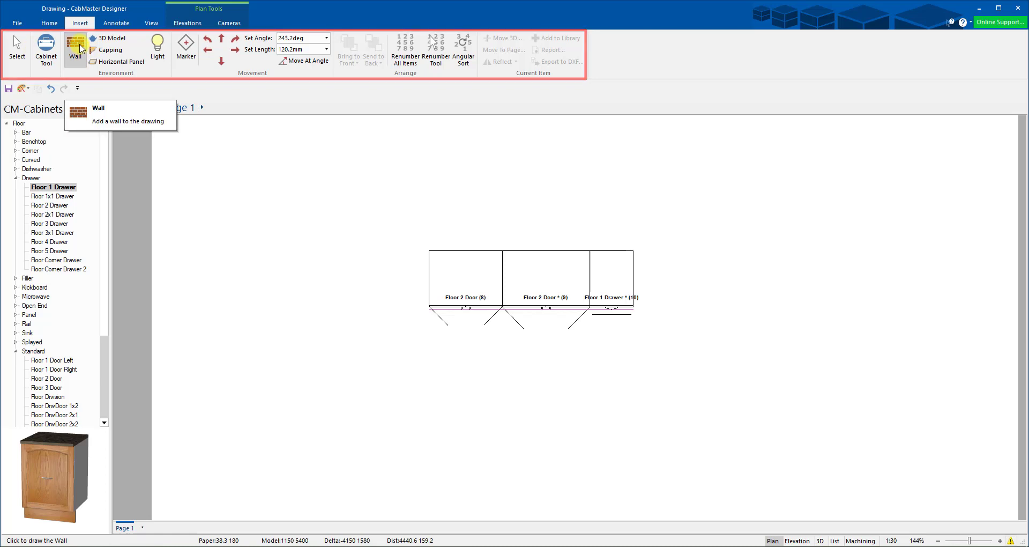
click(429, 250)
scroll(521, 273, down, 2)
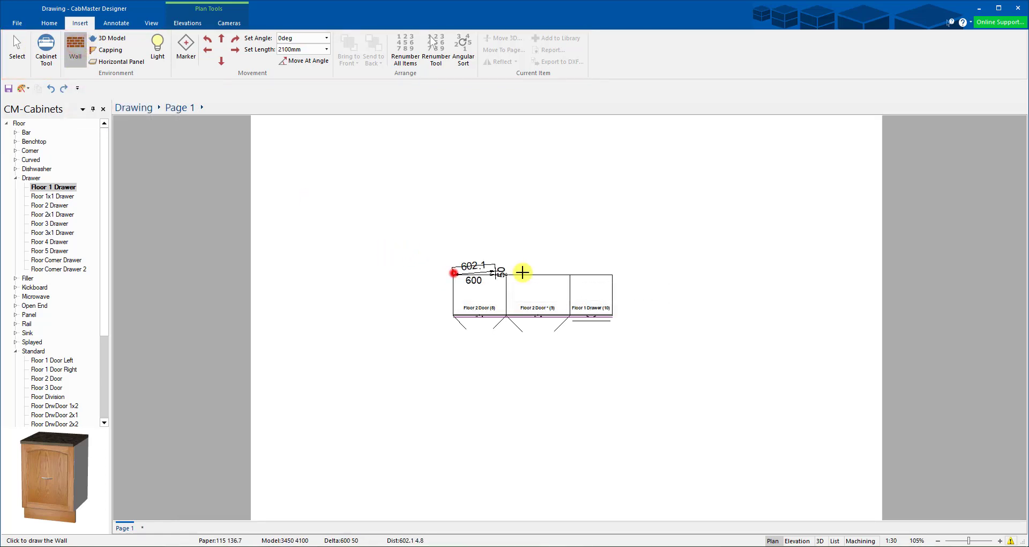
click(612, 273)
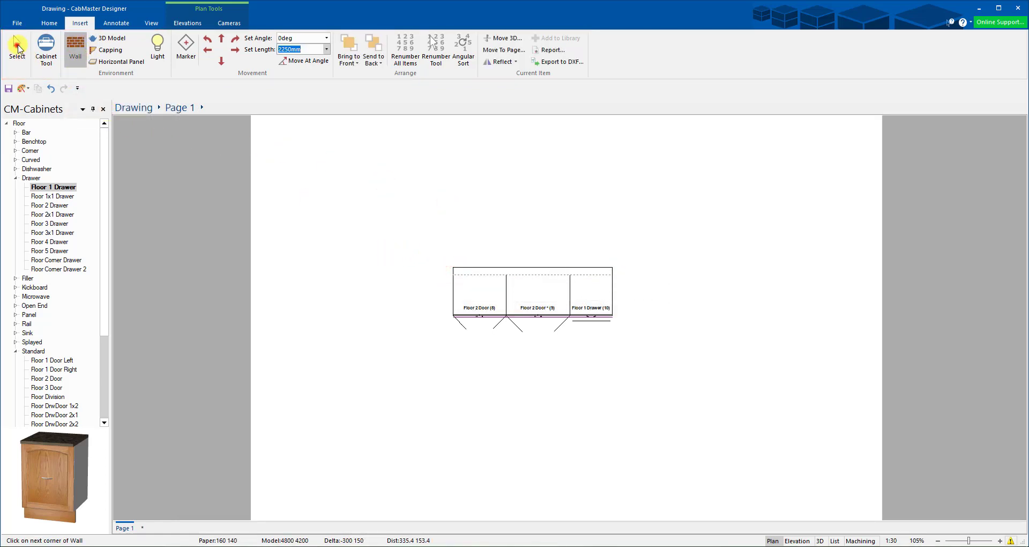
Step: Select and shift the three cabinets into line with the wall, then select the wall
click(18, 47)
drag(379, 200, 432, 304)
click(394, 274)
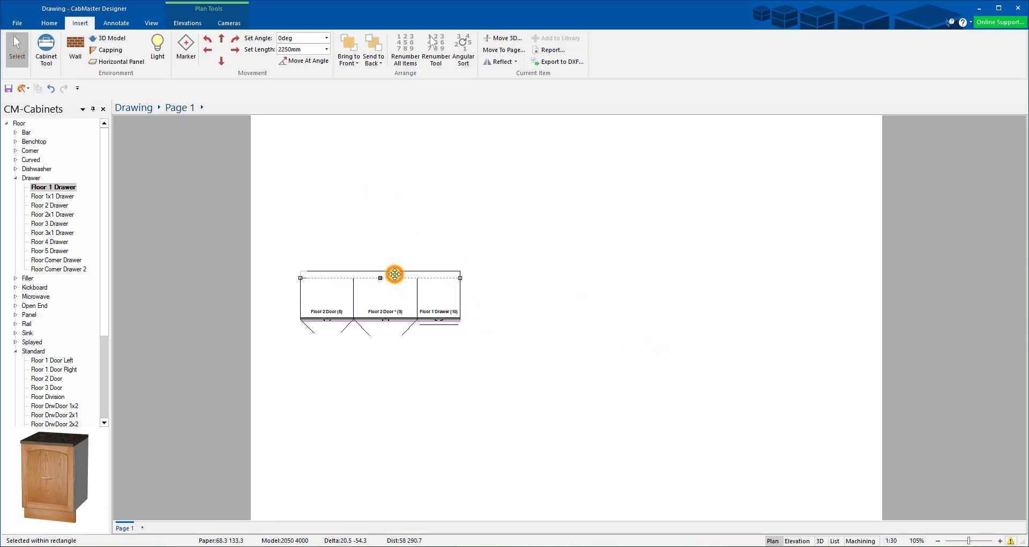
Step: Generate a front elevation from the wall and move it into place
right_click(394, 274)
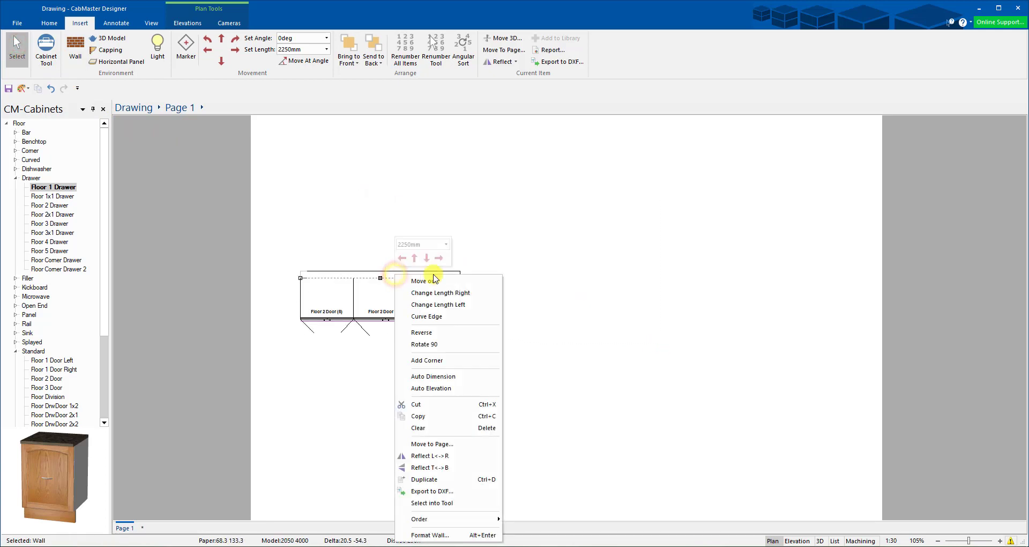
click(447, 389)
mouse_move(495, 277)
mouse_down()
mouse_move(650, 429)
mouse_move(675, 501)
mouse_up()
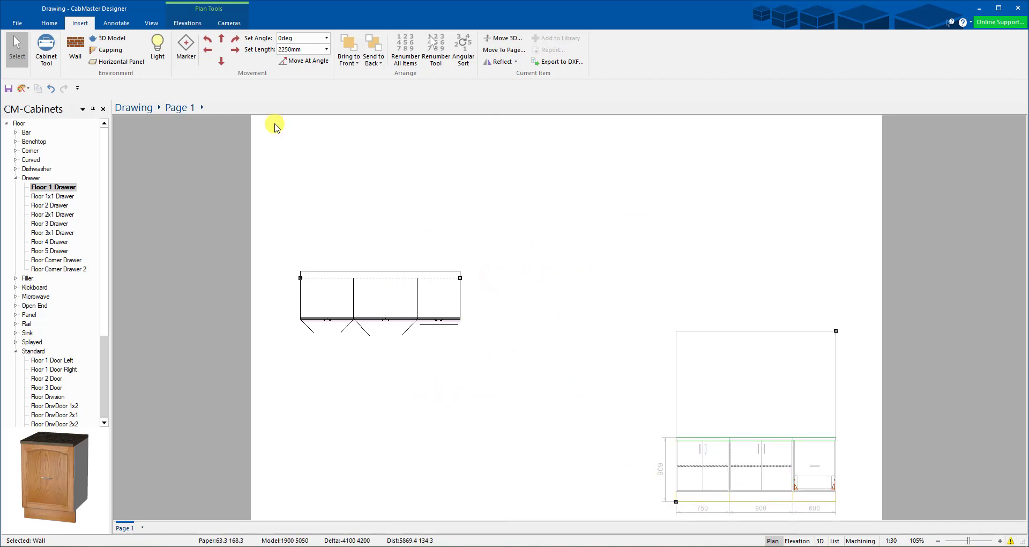
Step: Draw a manual elevation line across the right-hand cabinet and place its side elevation below the run
click(111, 24)
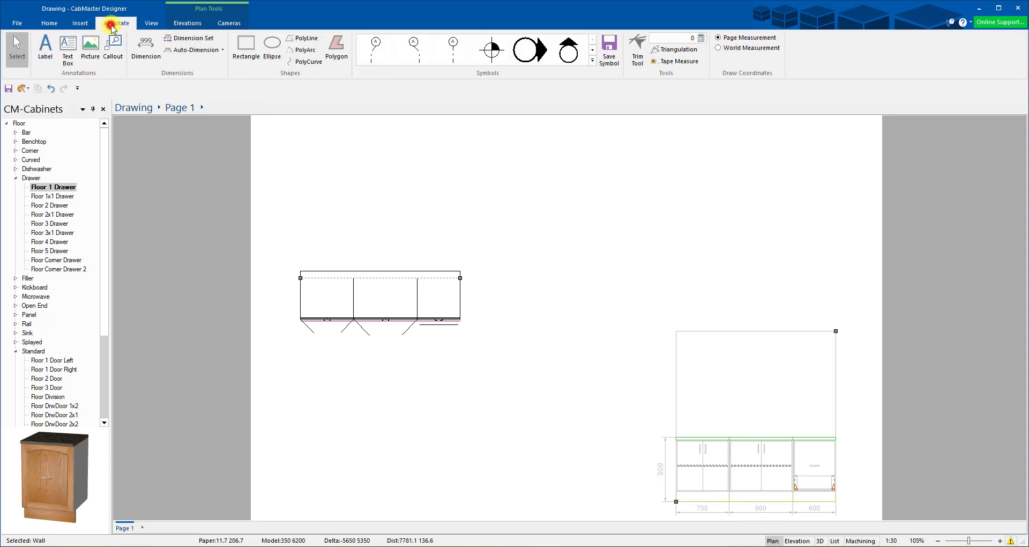
click(189, 24)
click(70, 59)
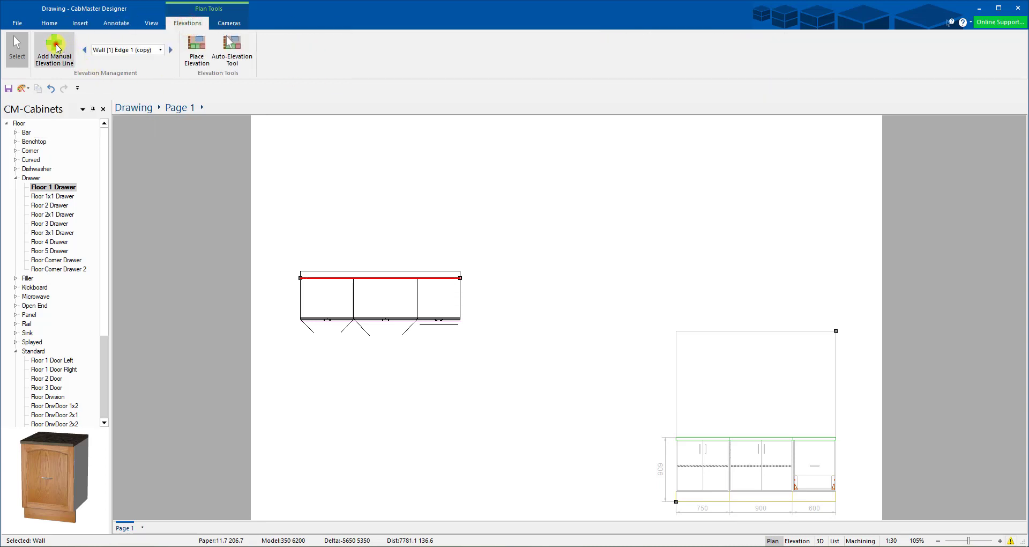
drag(444, 346, 434, 294)
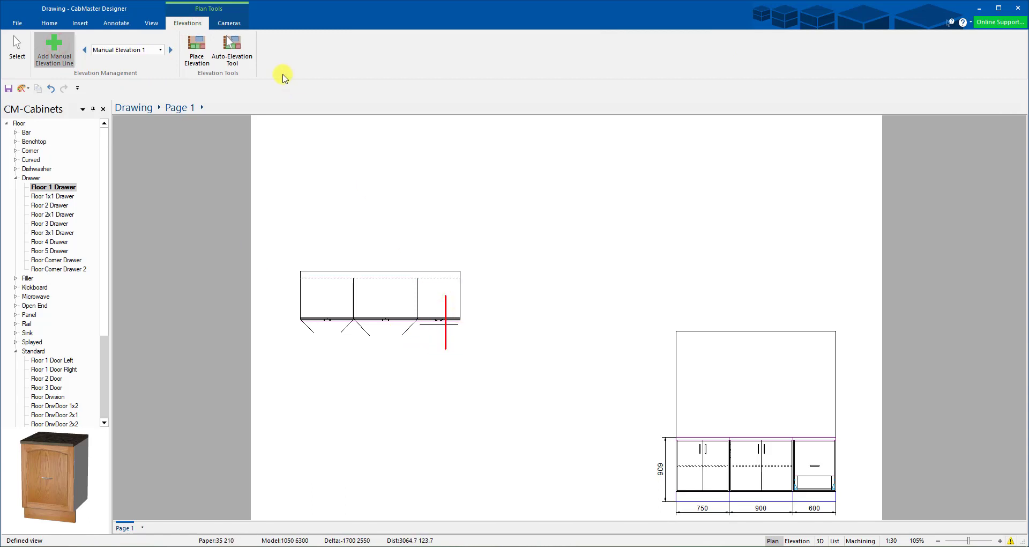
click(198, 51)
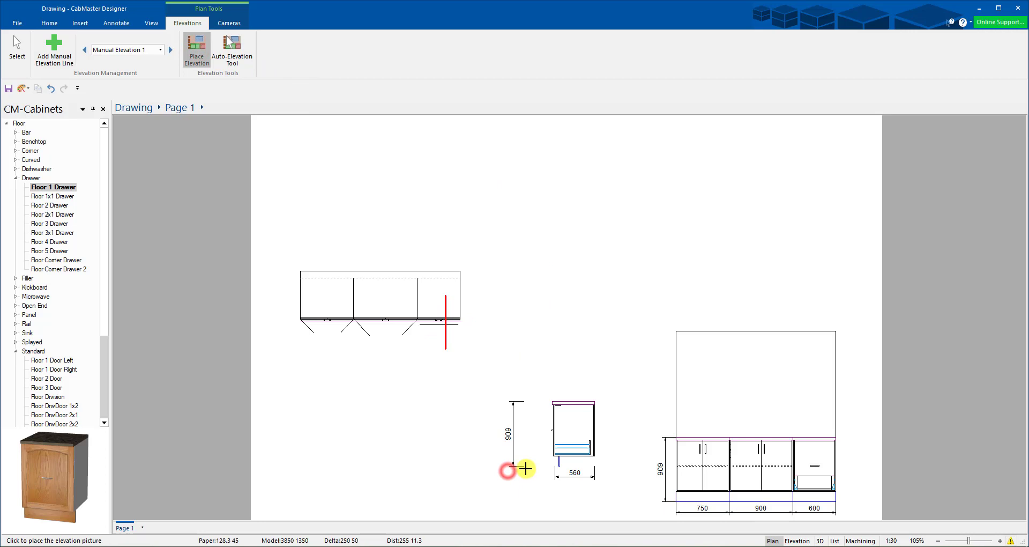
click(512, 487)
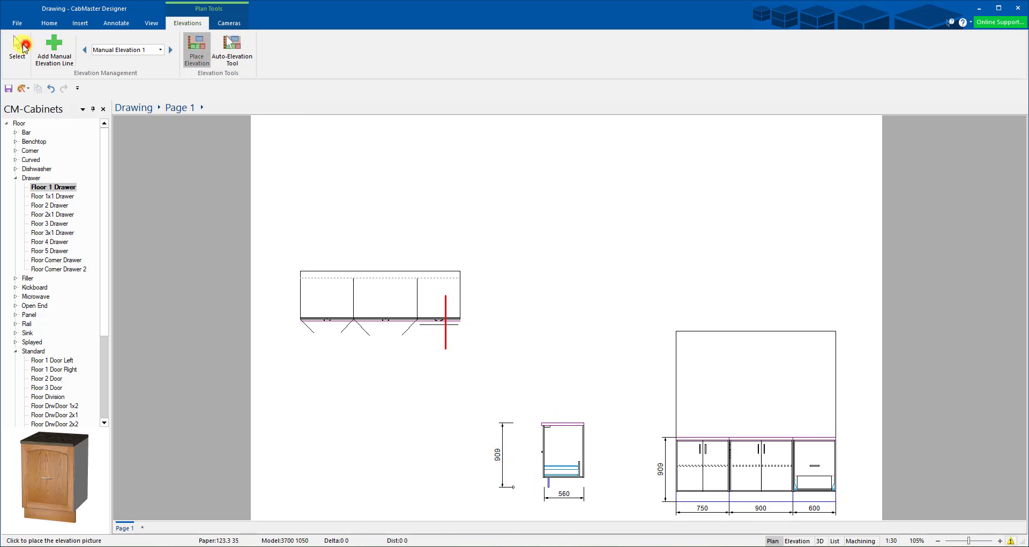
click(19, 48)
click(421, 145)
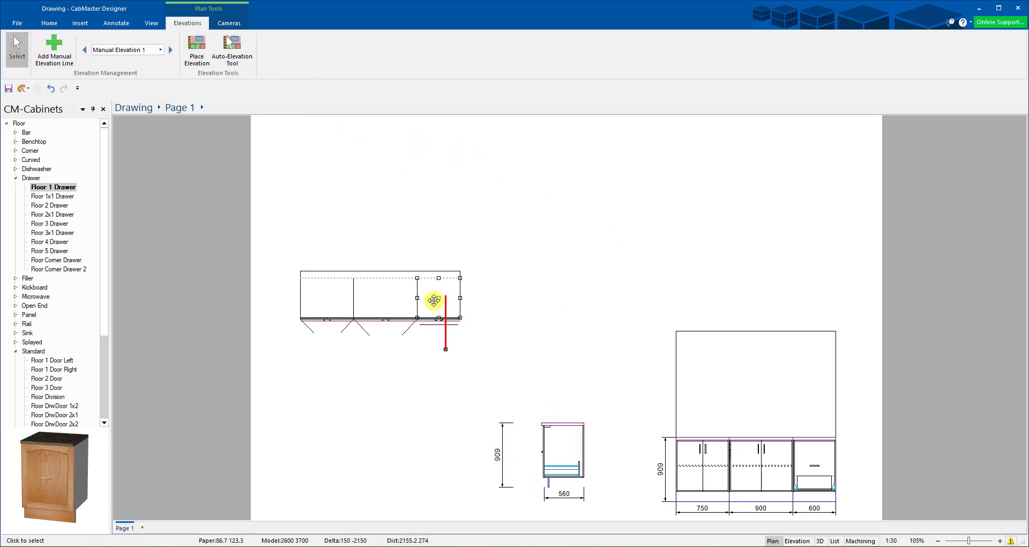
Step: Set the right-hand Floor 1 Drawer cabinet's Drawers Quantity to 4
click(433, 300)
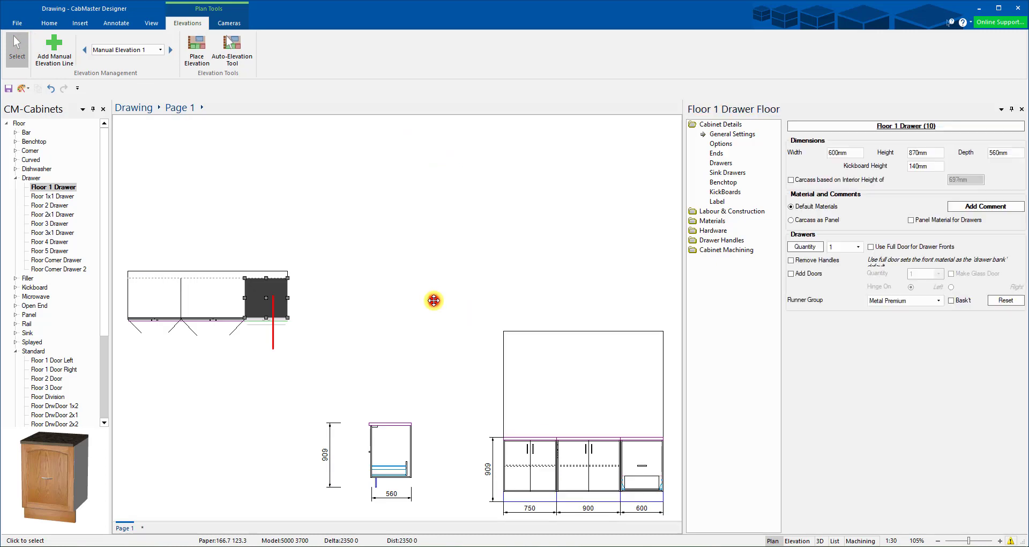
click(859, 247)
click(837, 285)
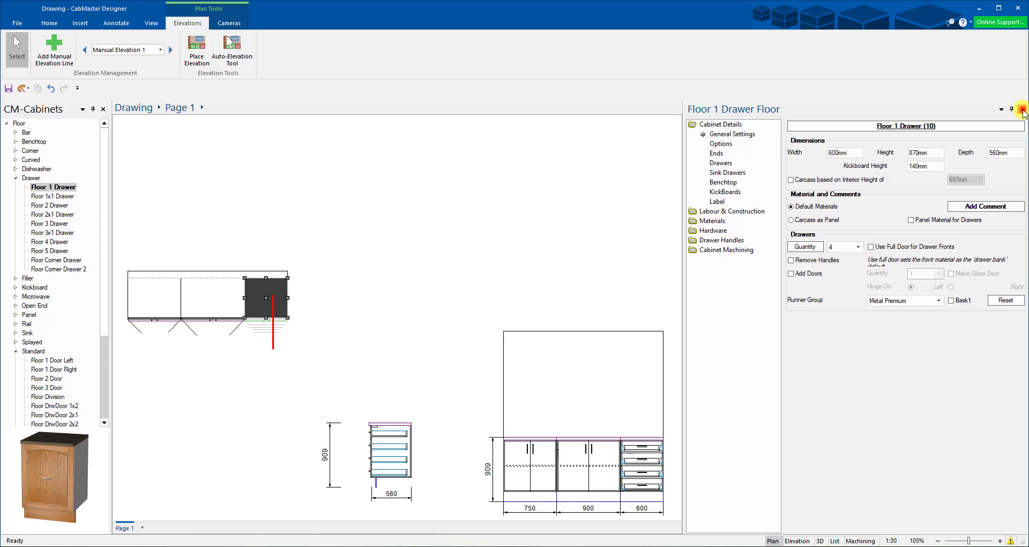
click(1021, 109)
click(648, 217)
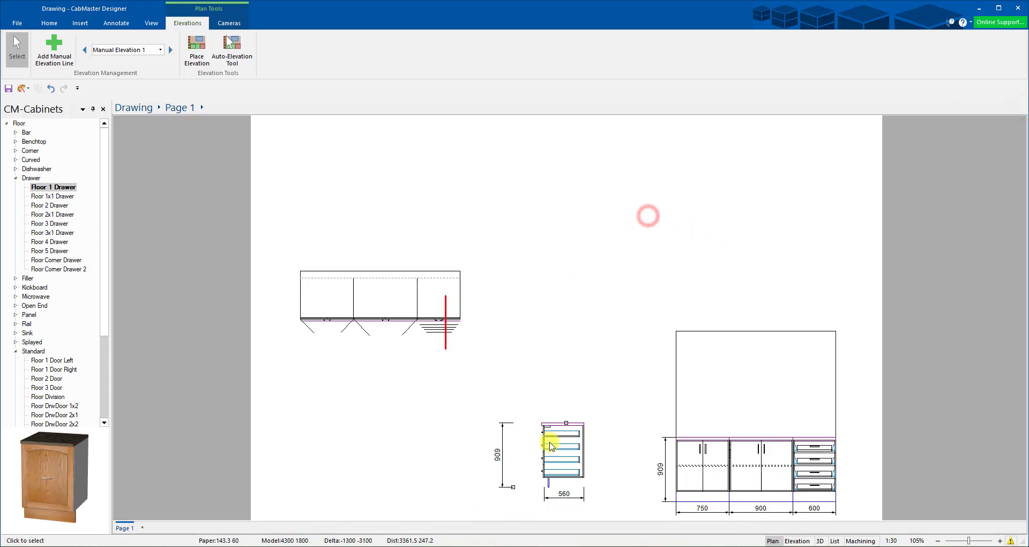
click(116, 24)
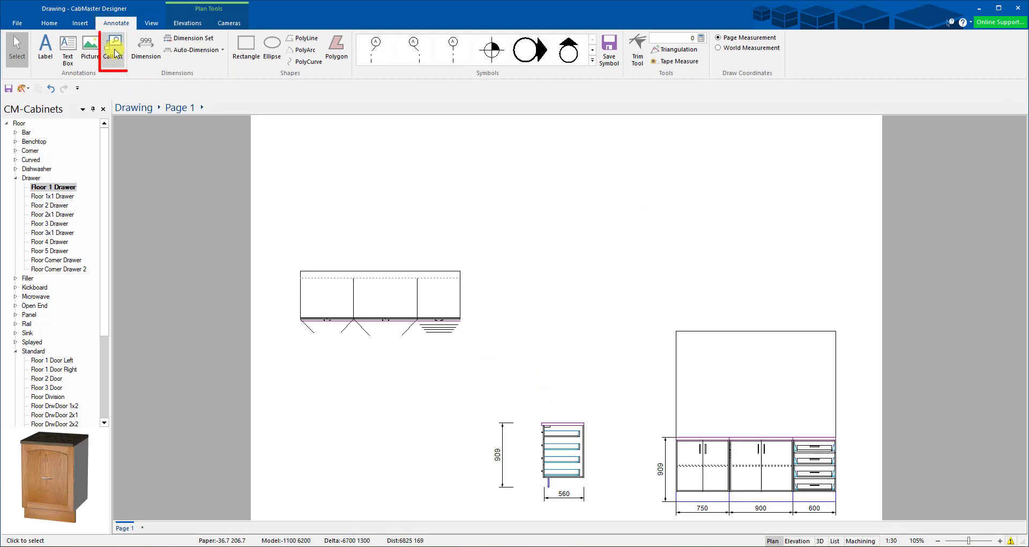
Step: Create a callout of the side elevation's top, shown enlarged in a frame above the plan
click(113, 46)
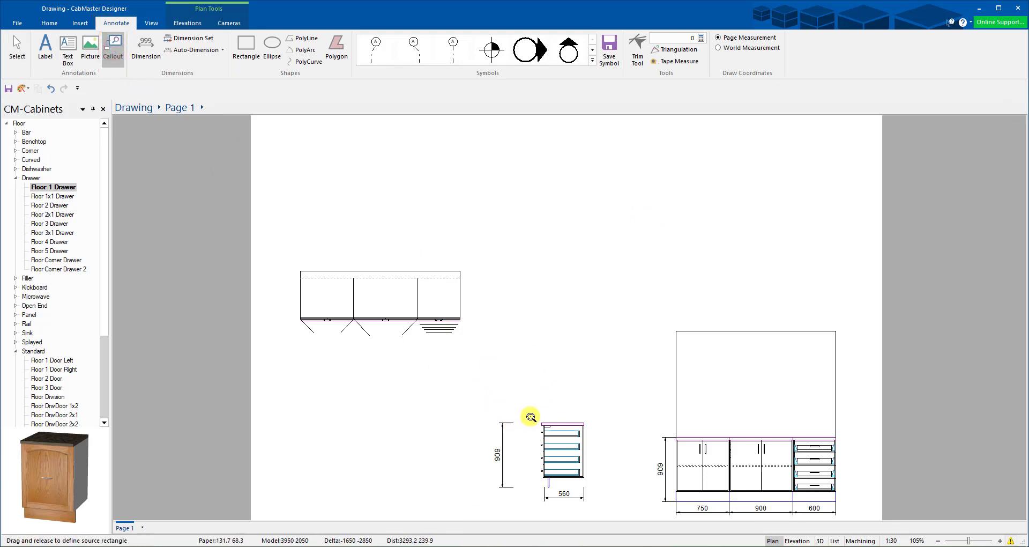
drag(565, 449, 565, 449)
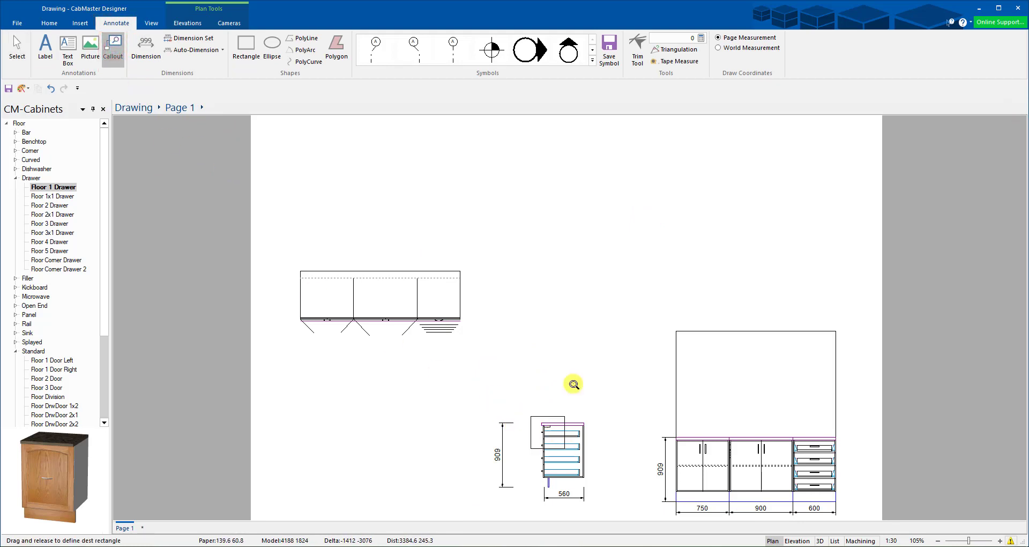
drag(538, 147, 752, 319)
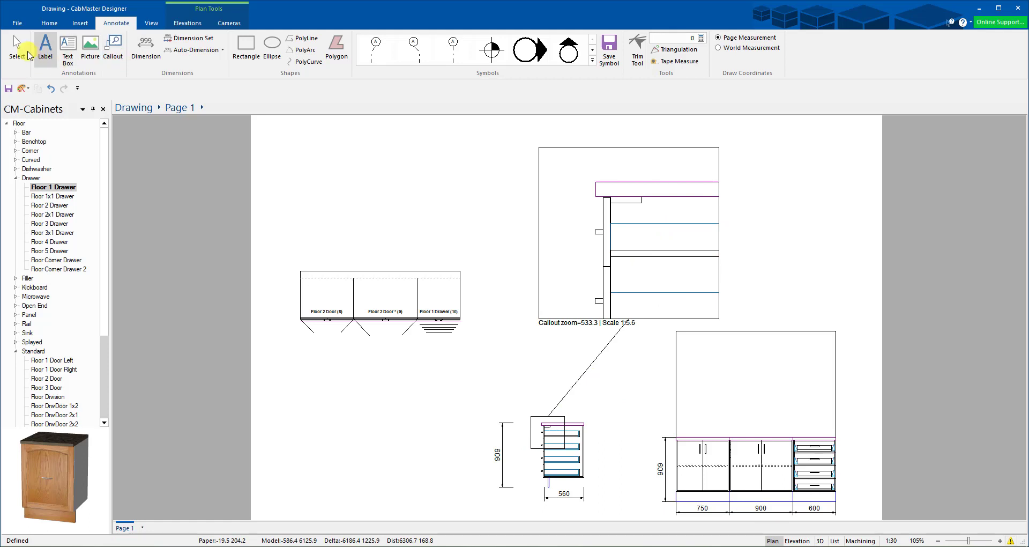
click(17, 47)
Step: Make the callout's source frame a rounded rectangle with a red outline
right_click(588, 299)
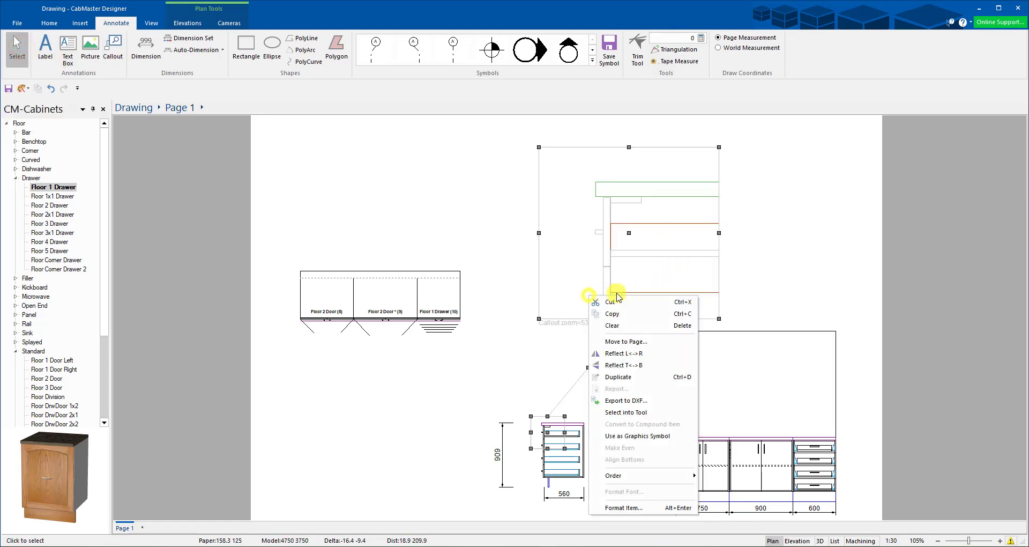
click(622, 507)
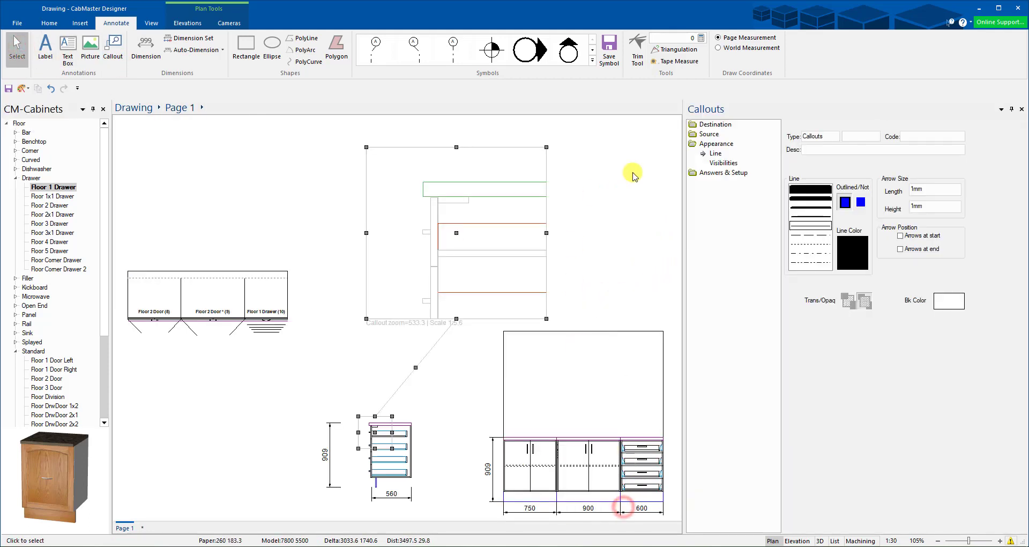
click(811, 217)
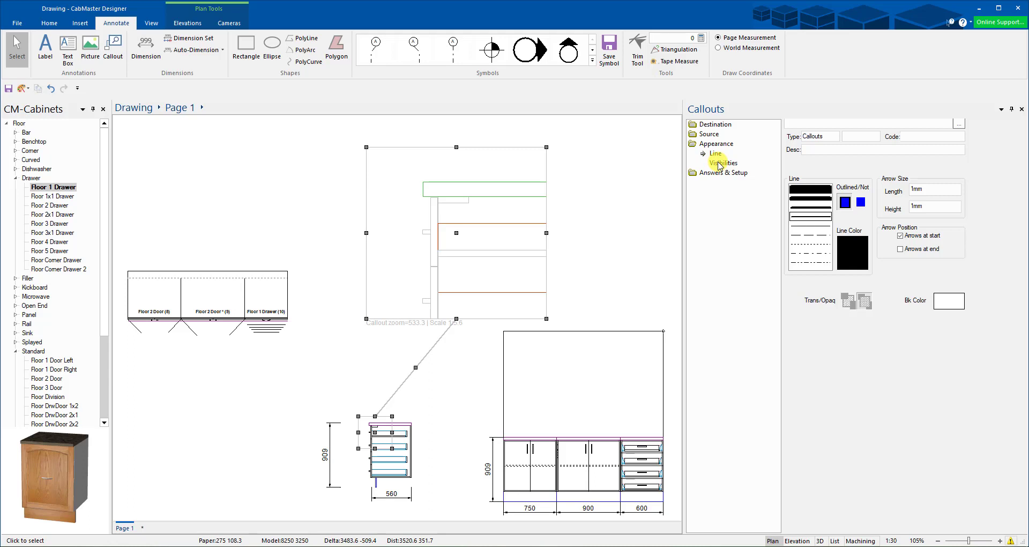
click(711, 134)
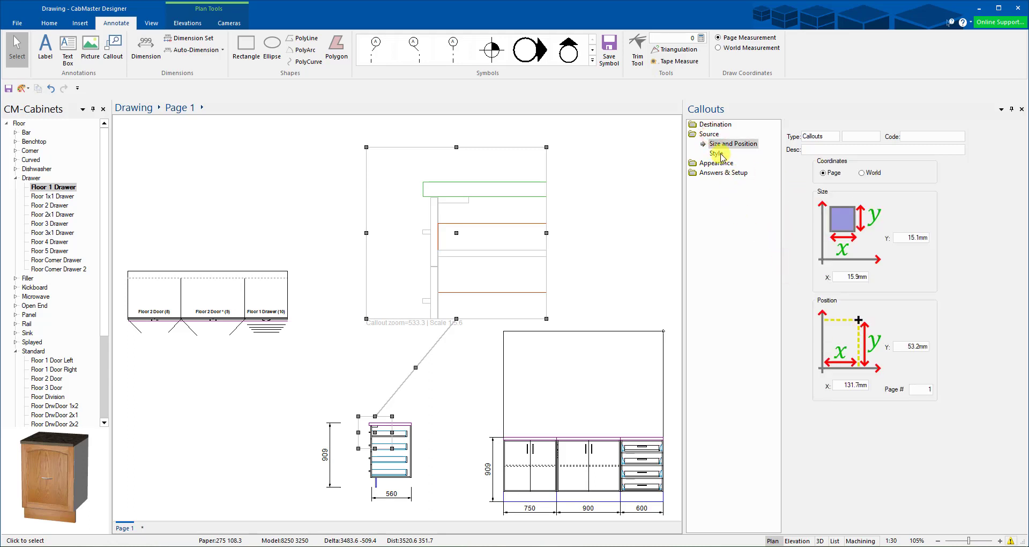
click(719, 153)
click(807, 217)
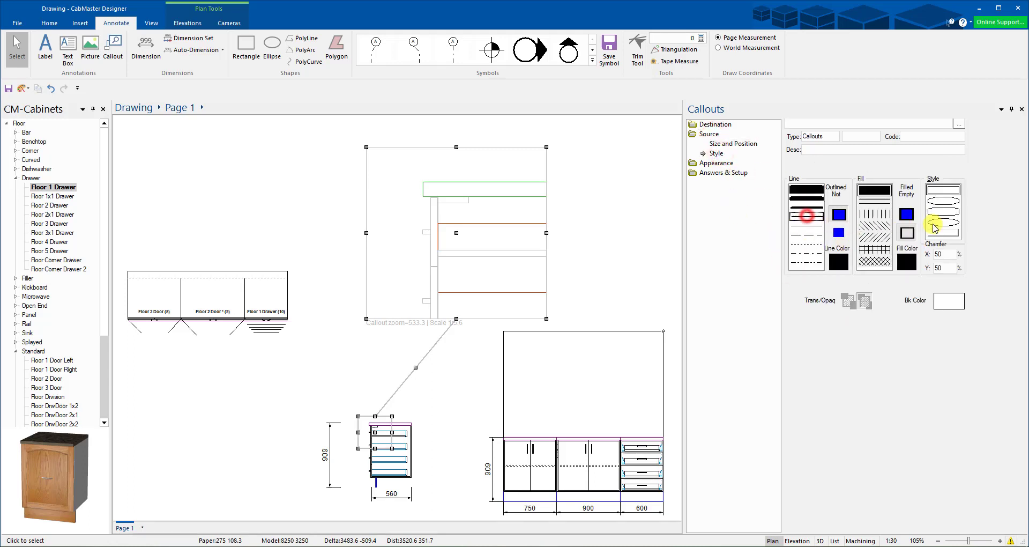
click(943, 211)
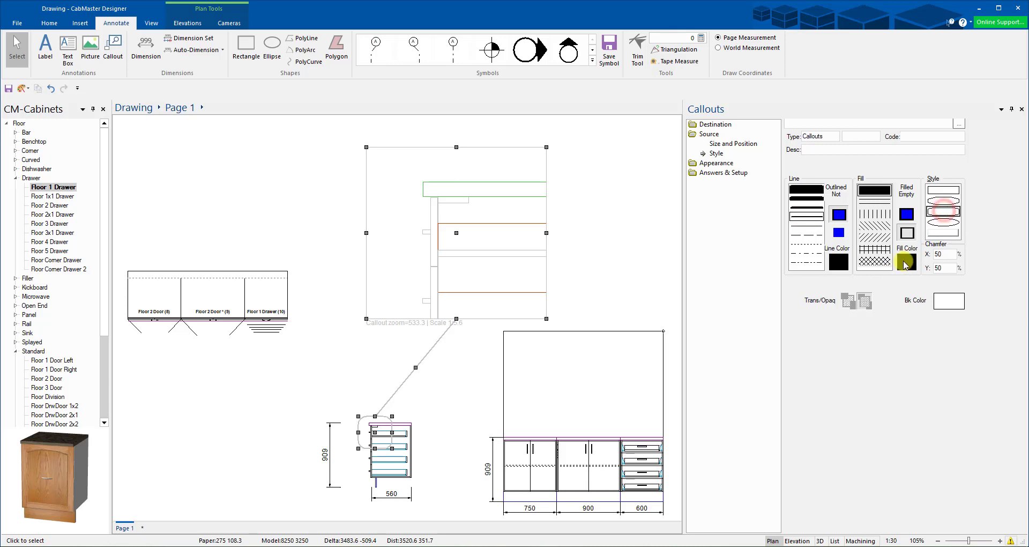
click(839, 262)
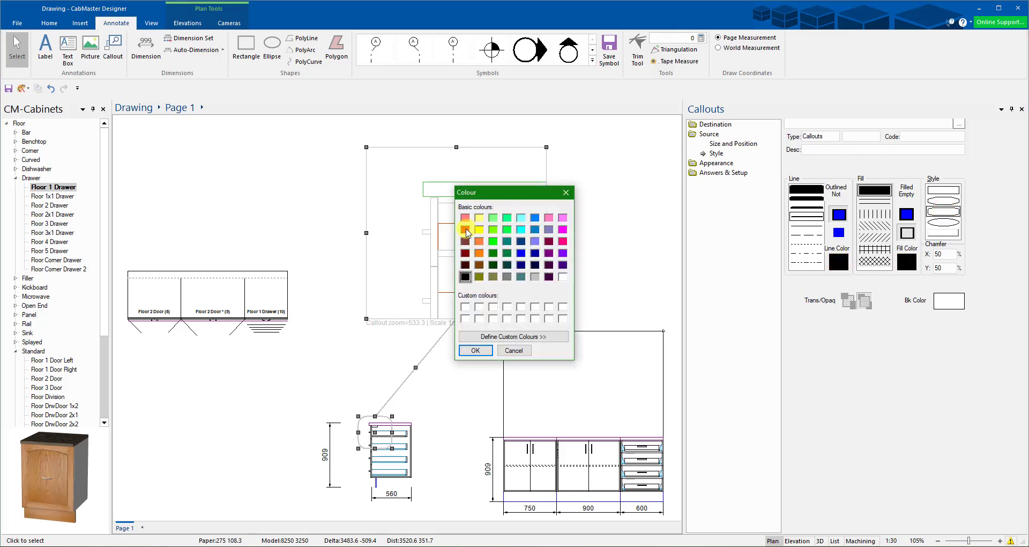
click(476, 350)
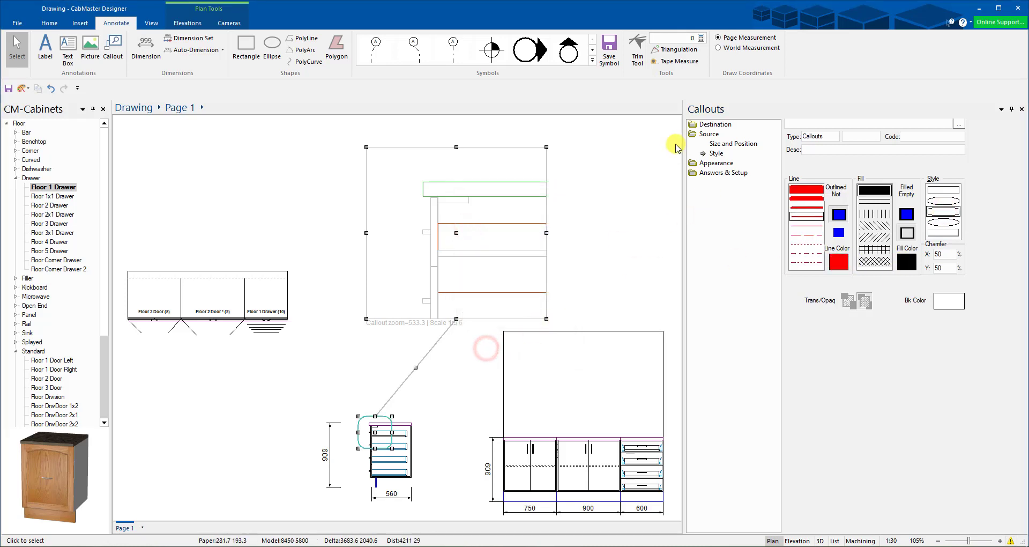
Step: Make the enlarged destination frame a rounded rectangle with a red outline, and turn the leader line red
click(713, 126)
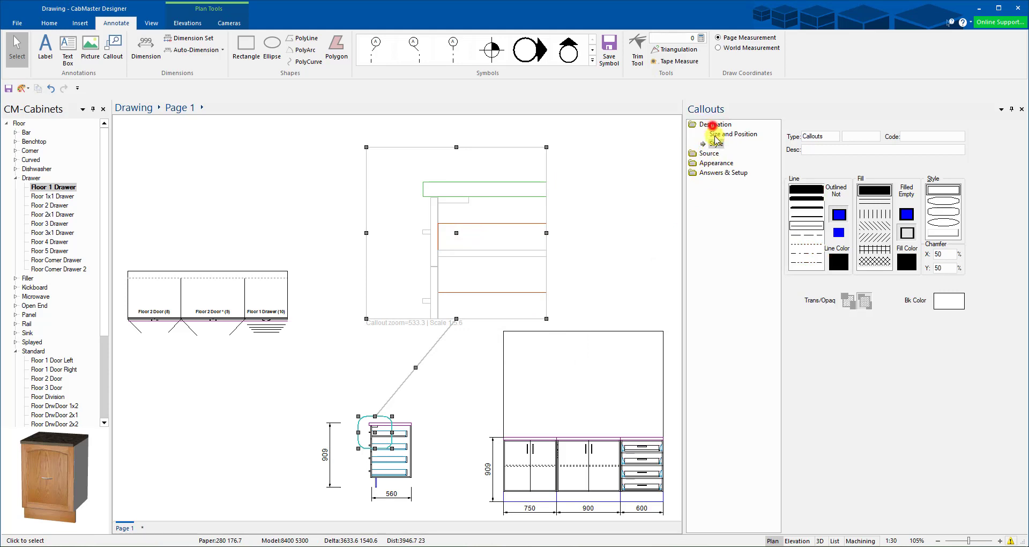
click(810, 217)
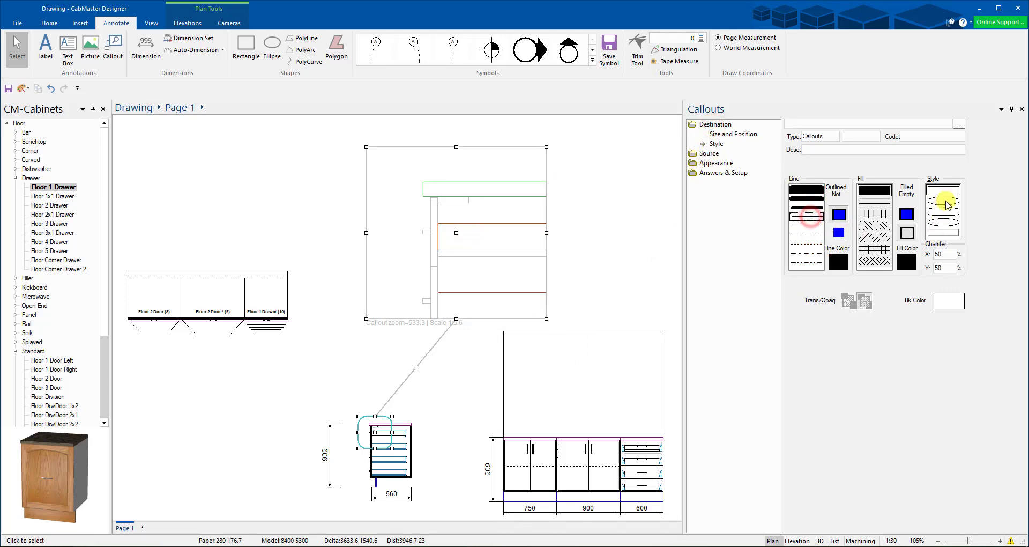
click(942, 210)
click(838, 267)
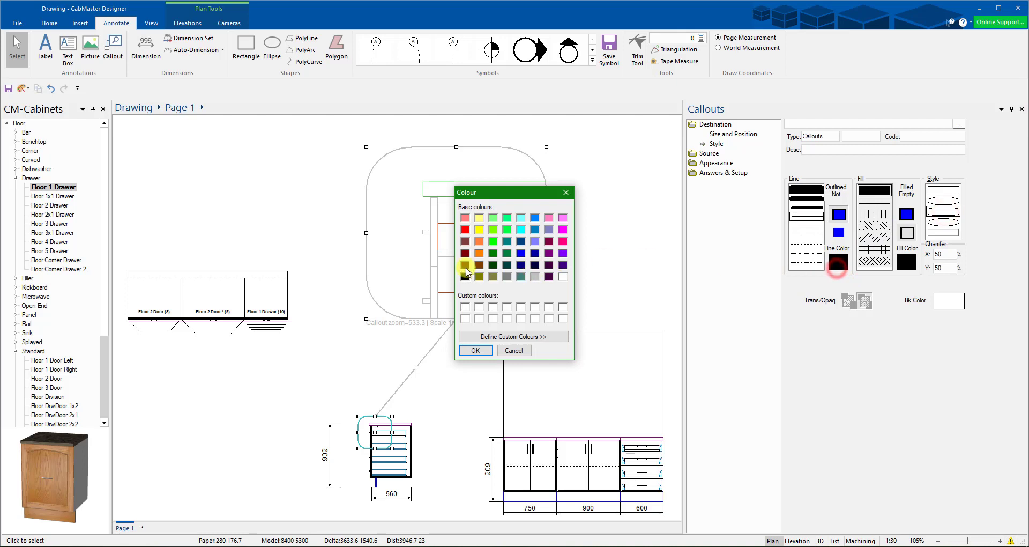
click(480, 350)
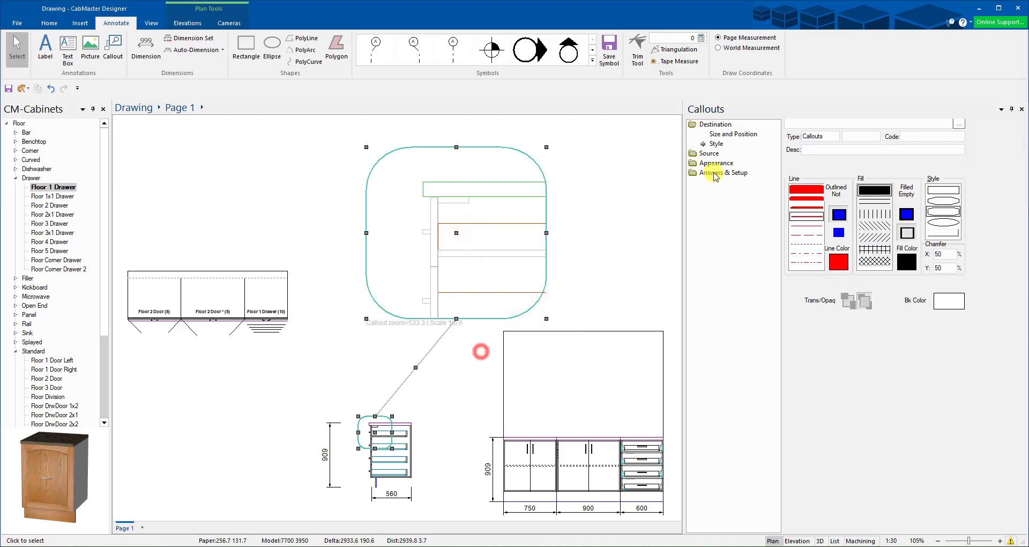
click(716, 163)
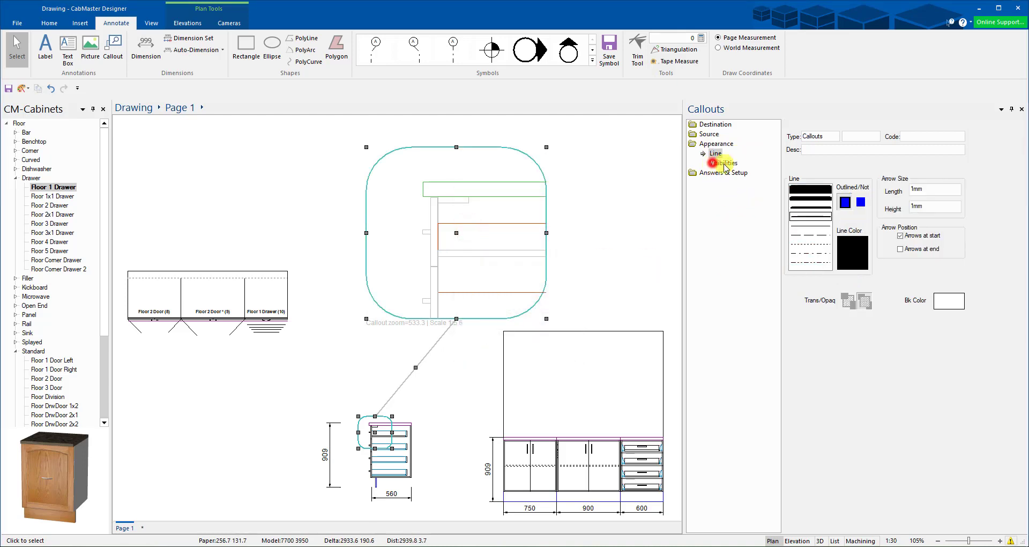
click(852, 253)
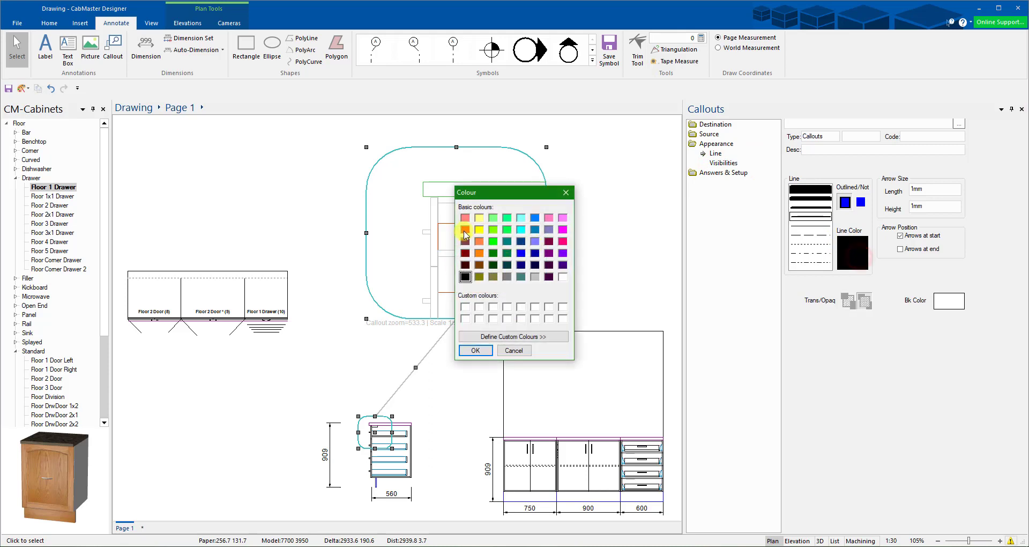
click(475, 350)
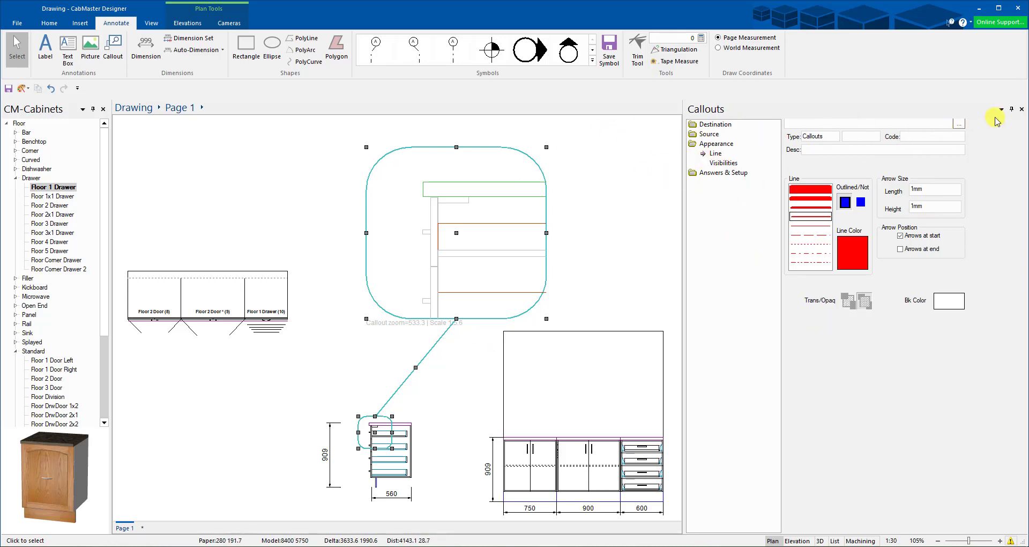
click(1021, 111)
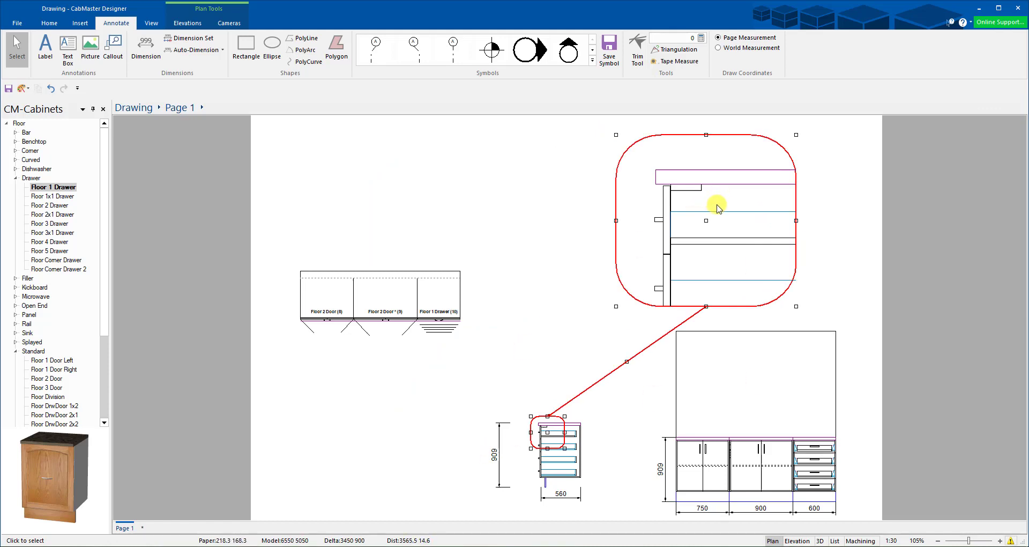
click(490, 328)
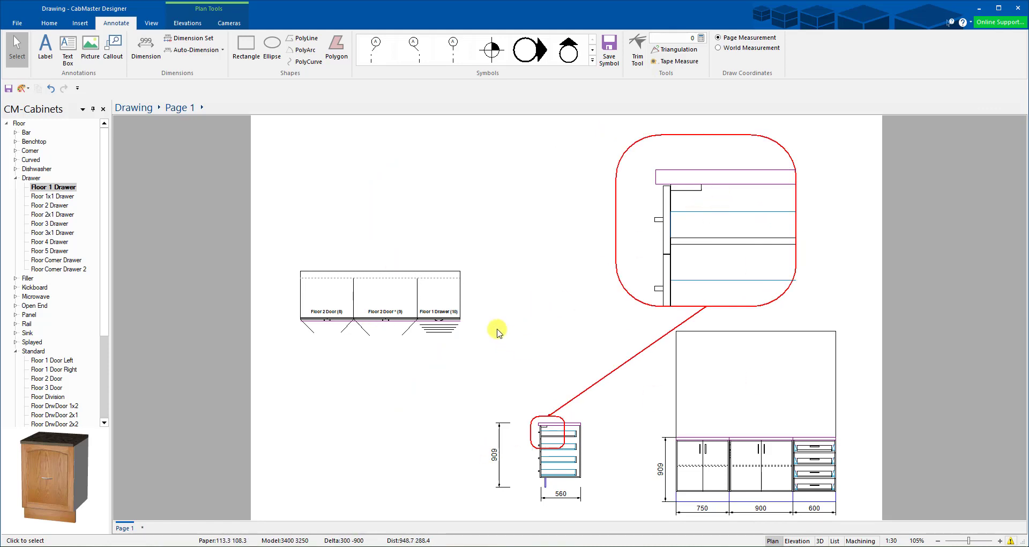
click(721, 220)
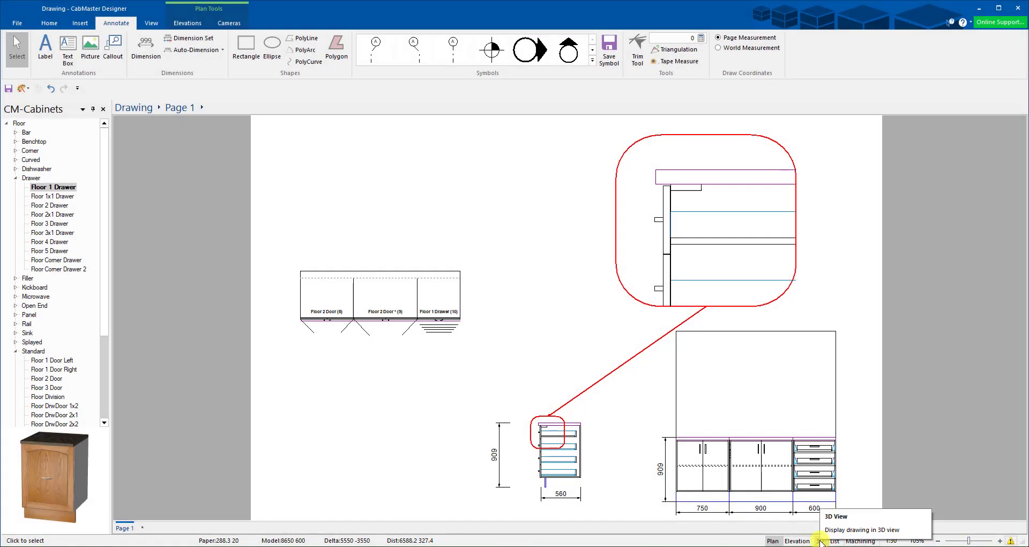
Step: In 3D, orbit the run to face it front-on and add Camera 1 cropped around it
click(819, 541)
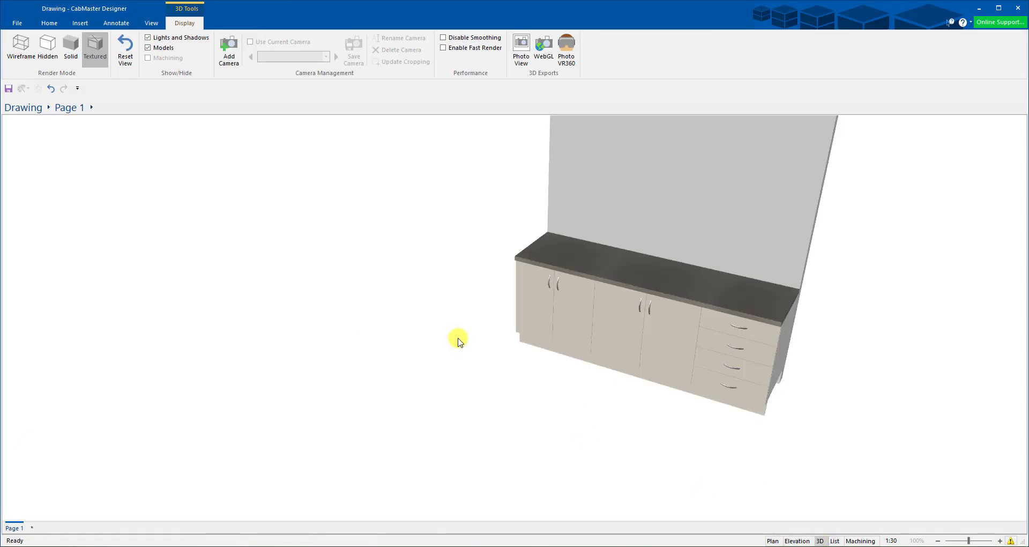
click(489, 365)
drag(552, 315, 292, 305)
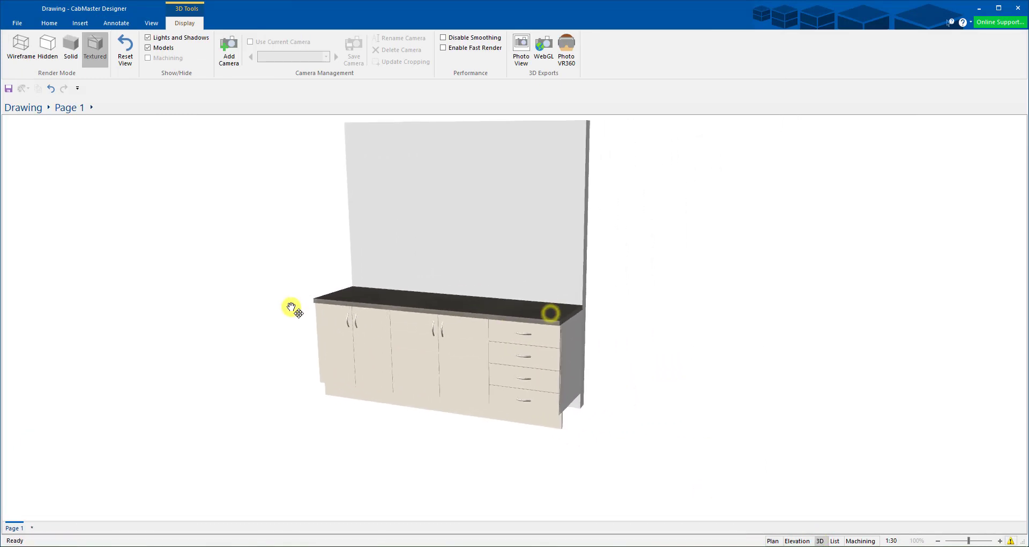
mouse_move(437, 388)
mouse_down()
mouse_move(408, 337)
mouse_move(408, 351)
mouse_move(452, 348)
mouse_up()
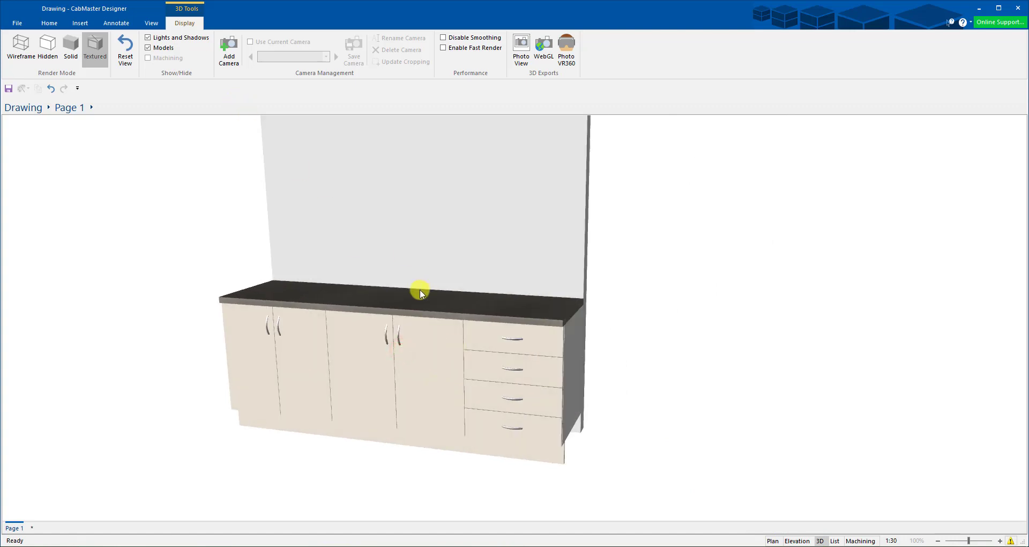
mouse_move(420, 278)
middle_down()
mouse_move(503, 259)
mouse_move(520, 285)
middle_up()
scroll(505, 246, up, 2)
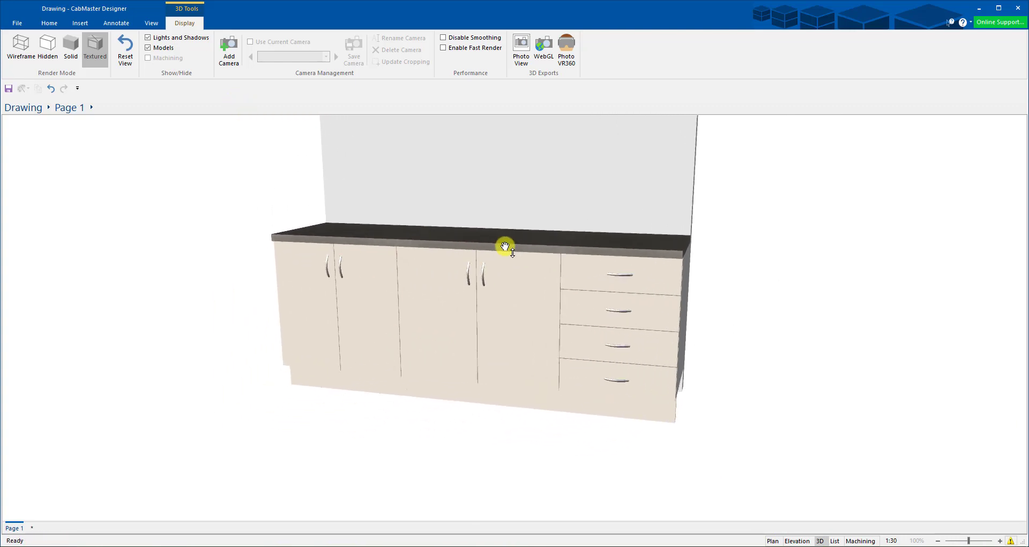
click(226, 51)
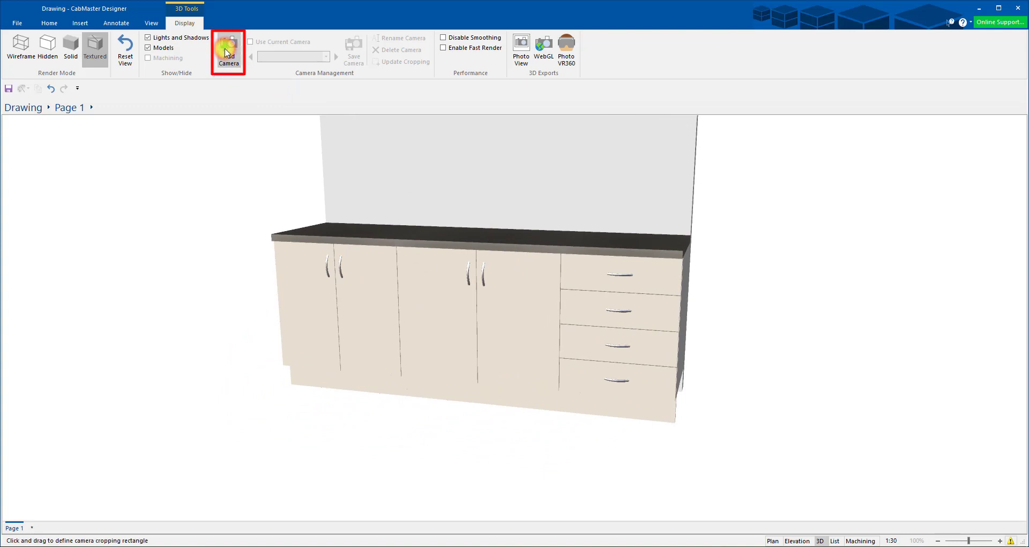
mouse_move(302, 162)
mouse_down()
mouse_move(673, 439)
mouse_move(682, 457)
mouse_up()
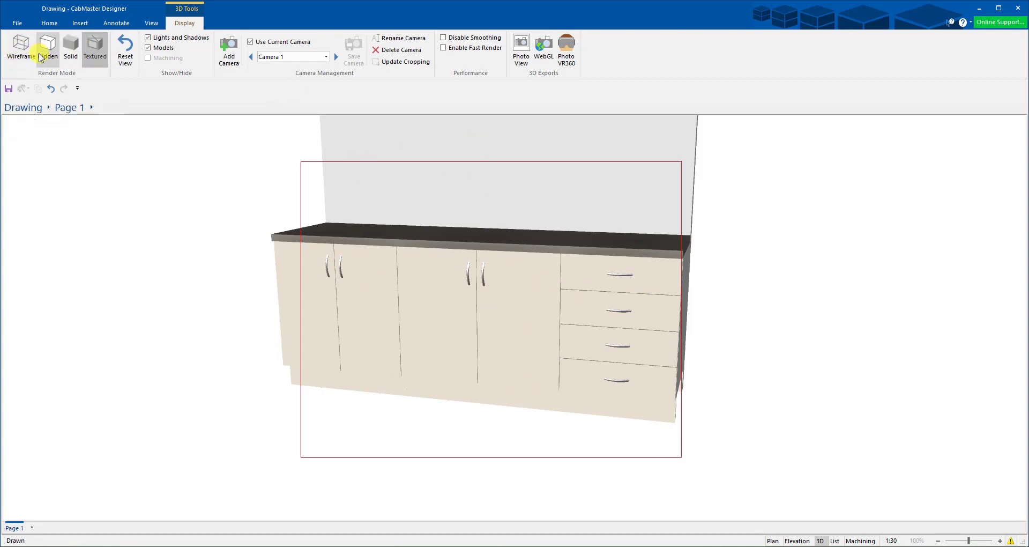
Step: Orbit to view the run from the left and add Camera 2 cropped around it
drag(599, 245, 516, 271)
click(227, 47)
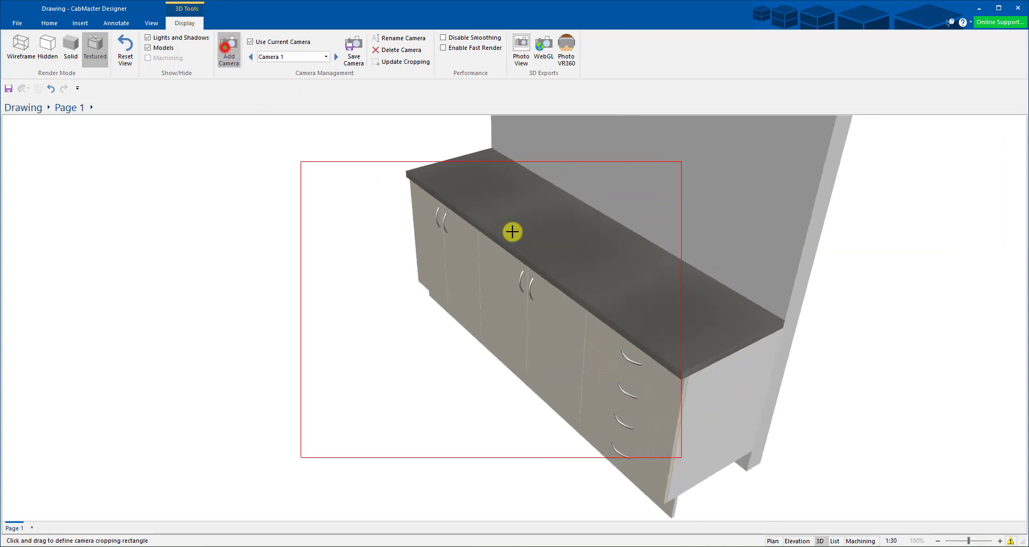
mouse_move(441, 179)
mouse_down()
mouse_move(661, 375)
mouse_move(774, 429)
mouse_move(775, 464)
mouse_up()
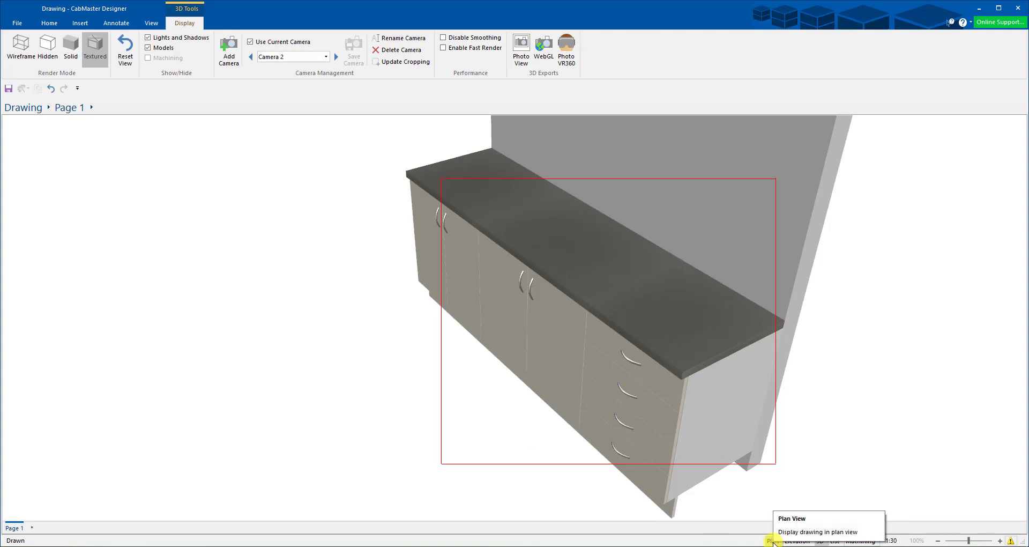
Step: Back in Plan, place Camera 1's view in a rectangle above the run and nudge it up-left
click(772, 541)
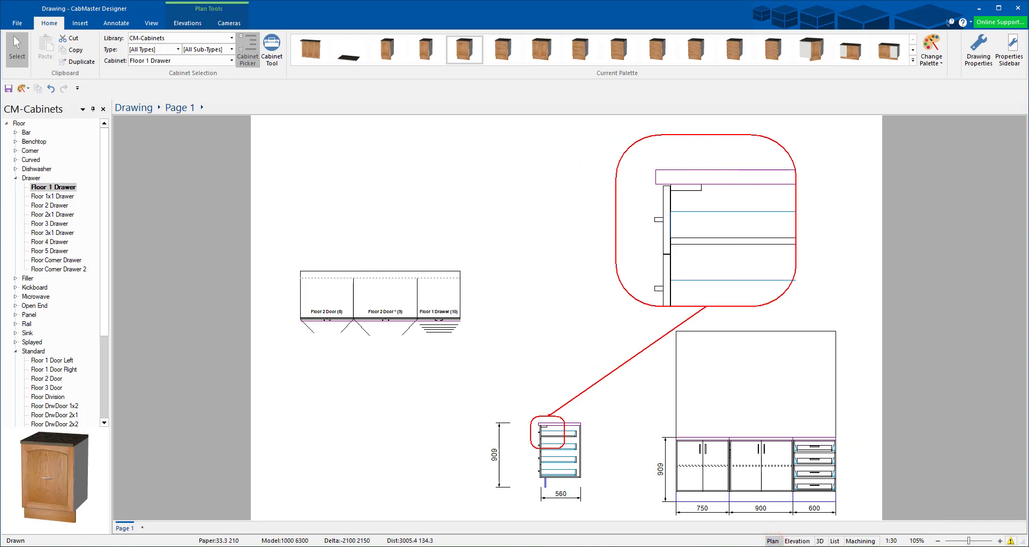
click(230, 24)
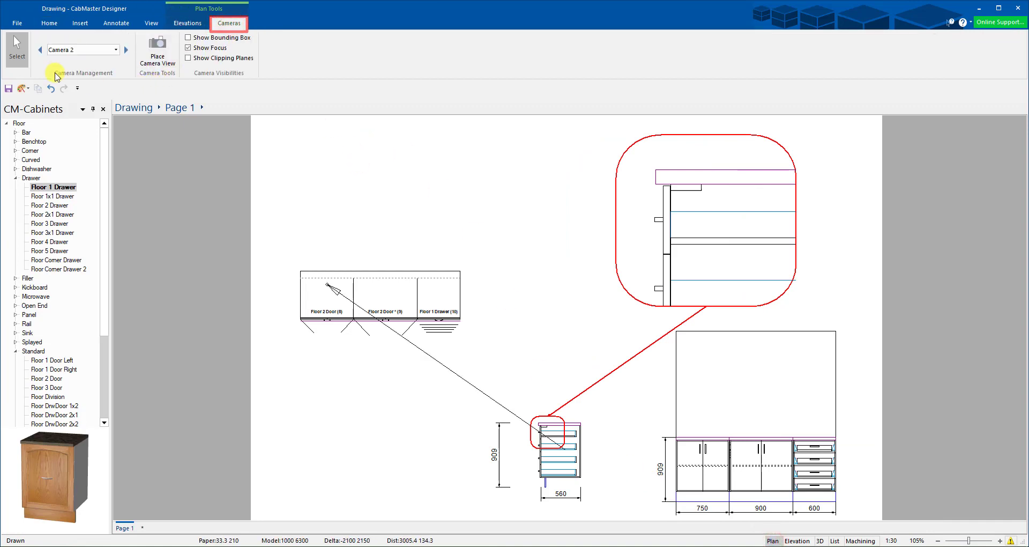
click(40, 50)
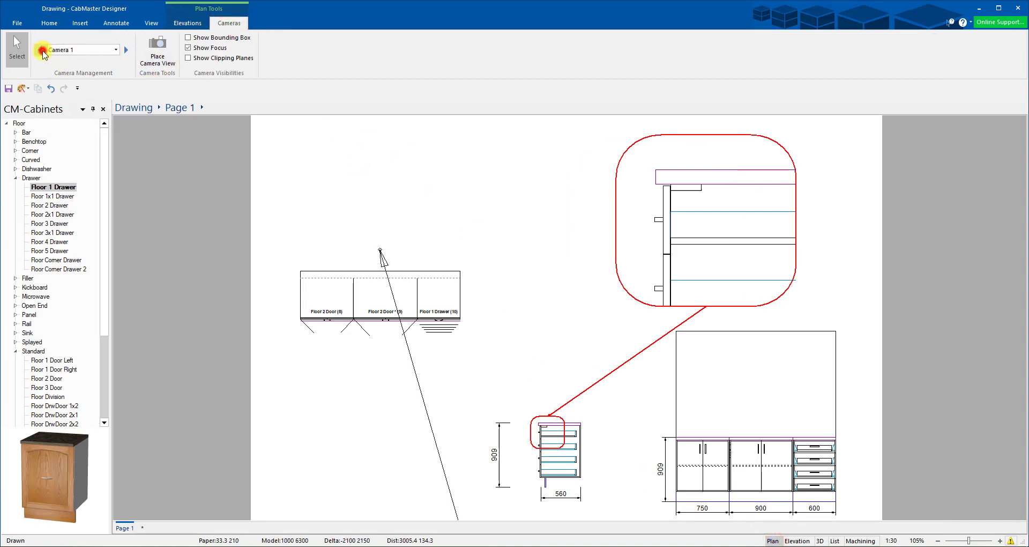
click(159, 52)
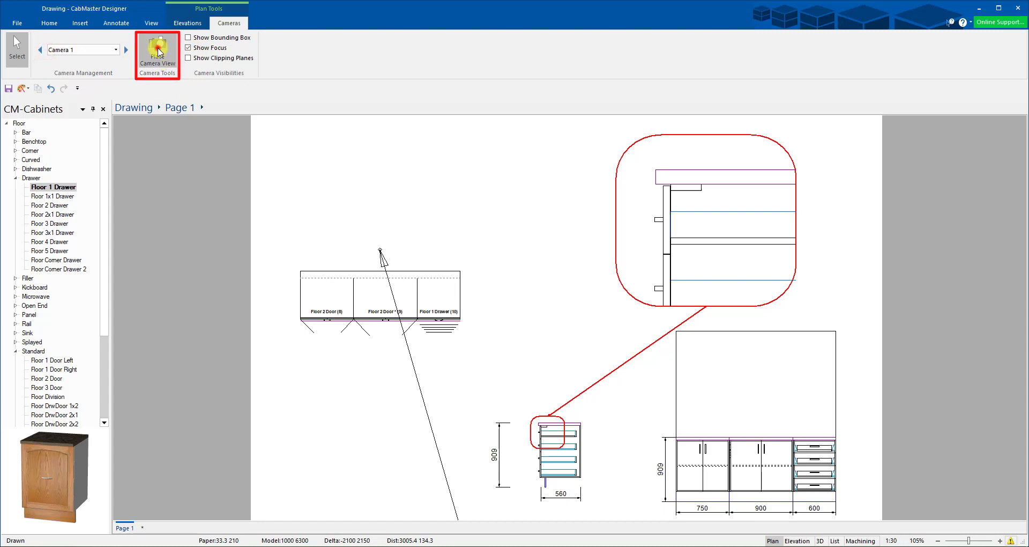
click(307, 148)
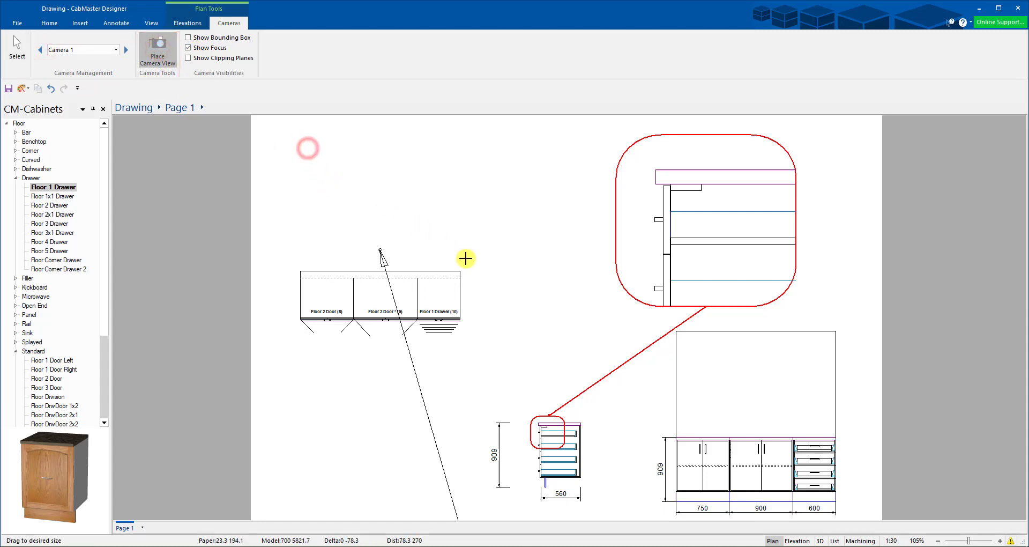
click(465, 259)
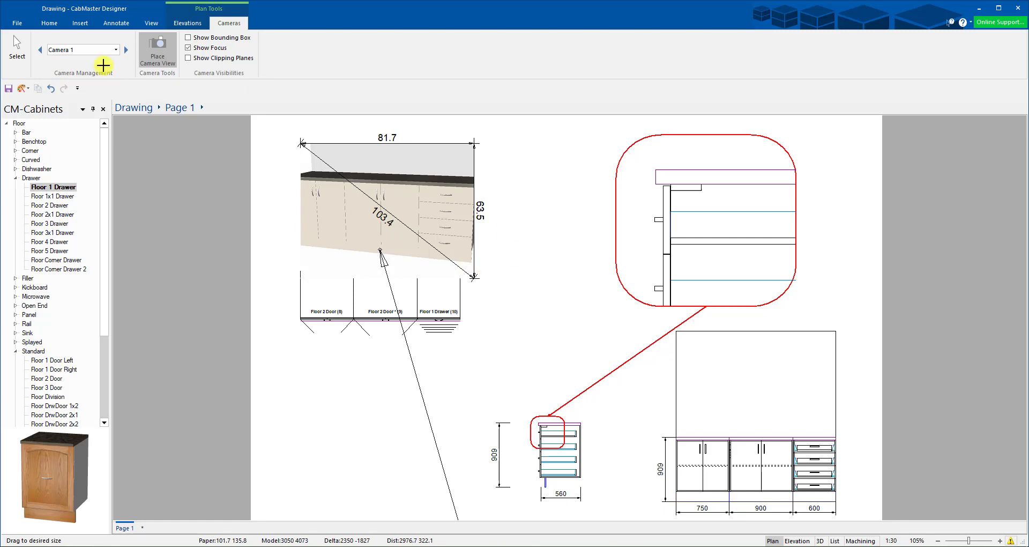
click(15, 47)
click(376, 204)
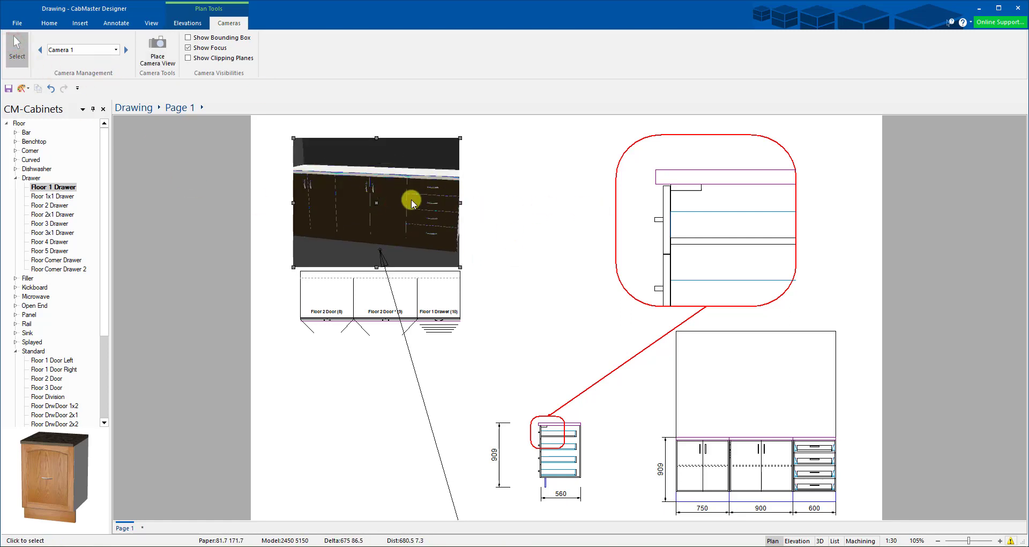
drag(413, 203, 402, 185)
click(518, 201)
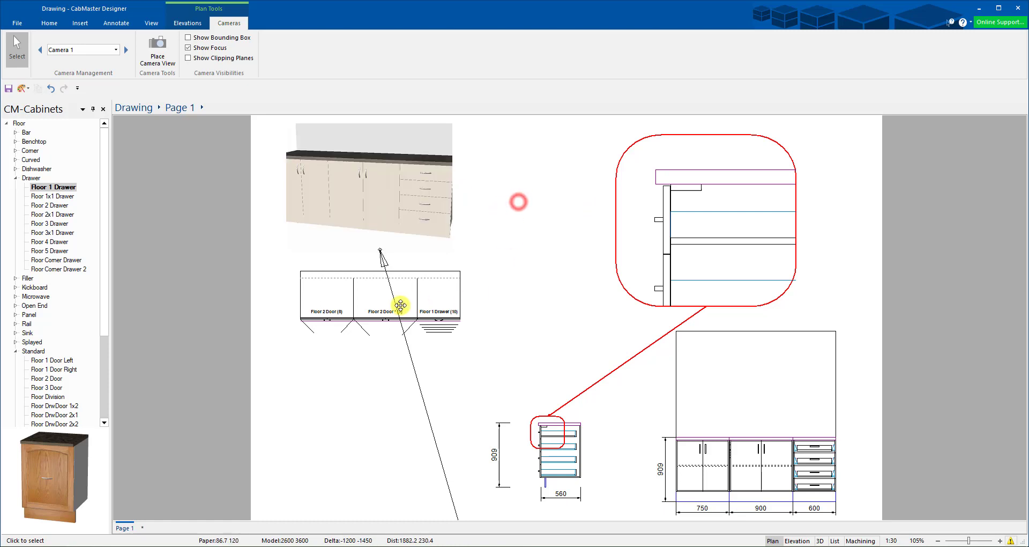
Step: Move the Floor 2 Door (8) cabinet left, then push it back against the run
drag(326, 299, 316, 302)
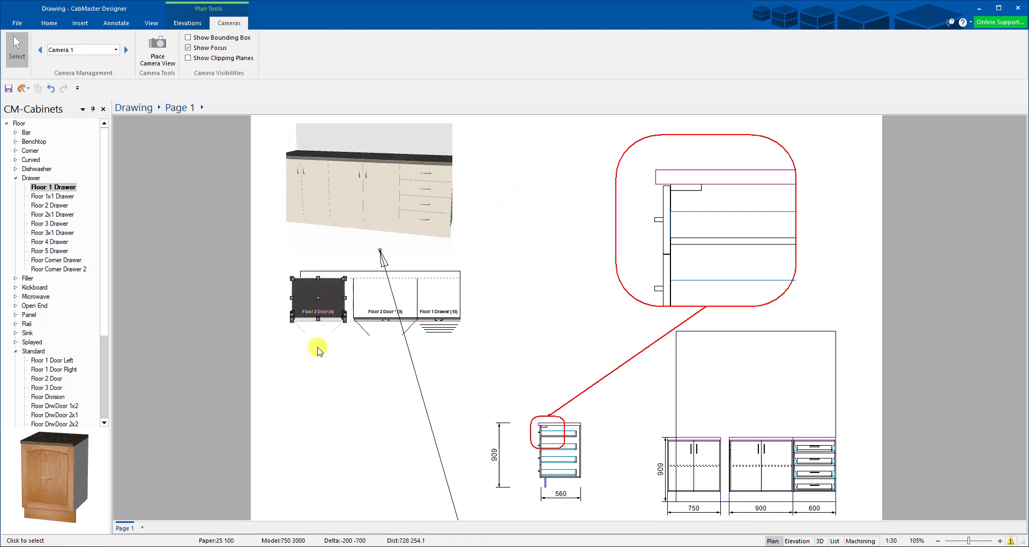
click(312, 158)
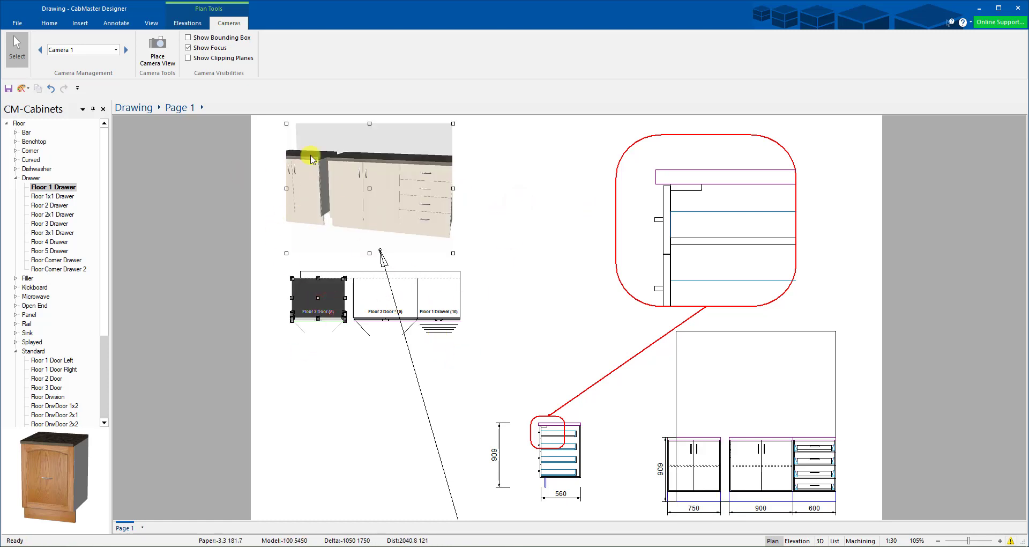
click(368, 410)
scroll(368, 390, down, 1)
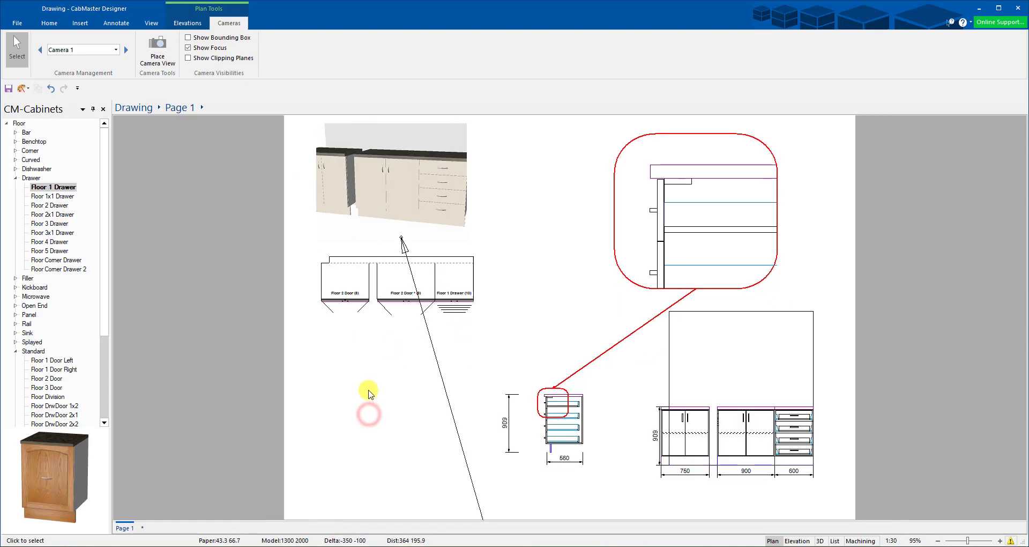
click(343, 293)
drag(353, 281, 357, 283)
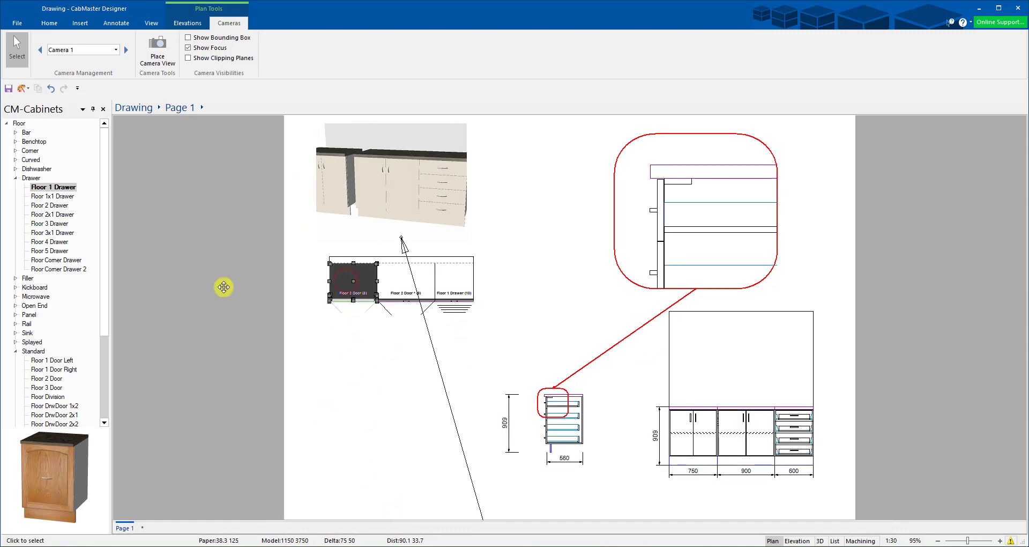
Step: Set Snapping Handles to <none>, then drag the left cabinet left and back against its neighbour
click(152, 22)
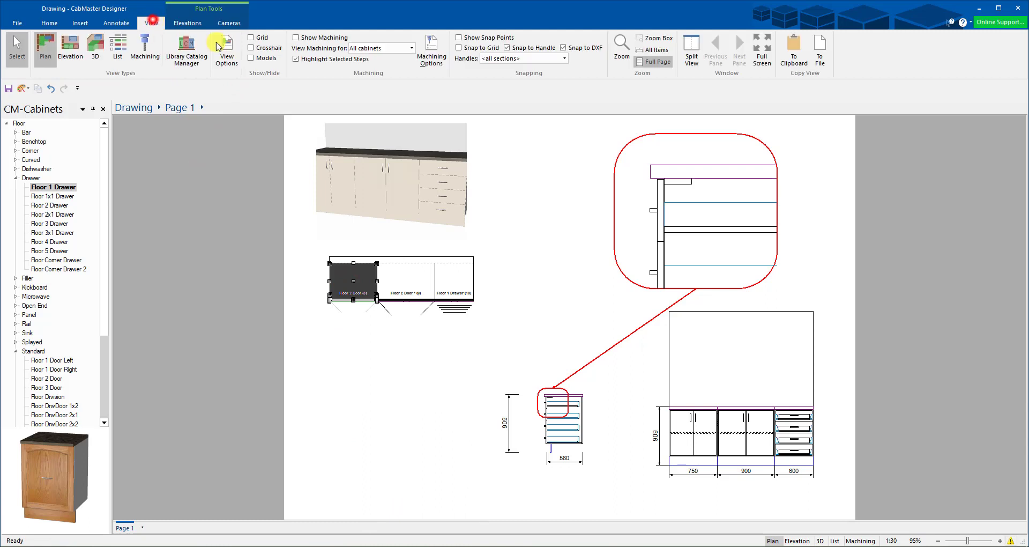
click(565, 58)
click(503, 77)
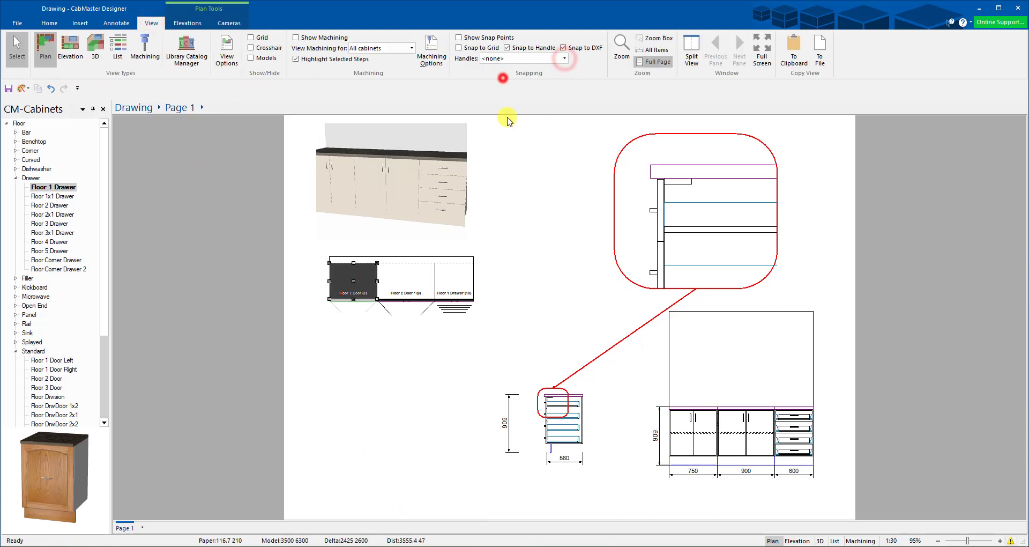
click(49, 22)
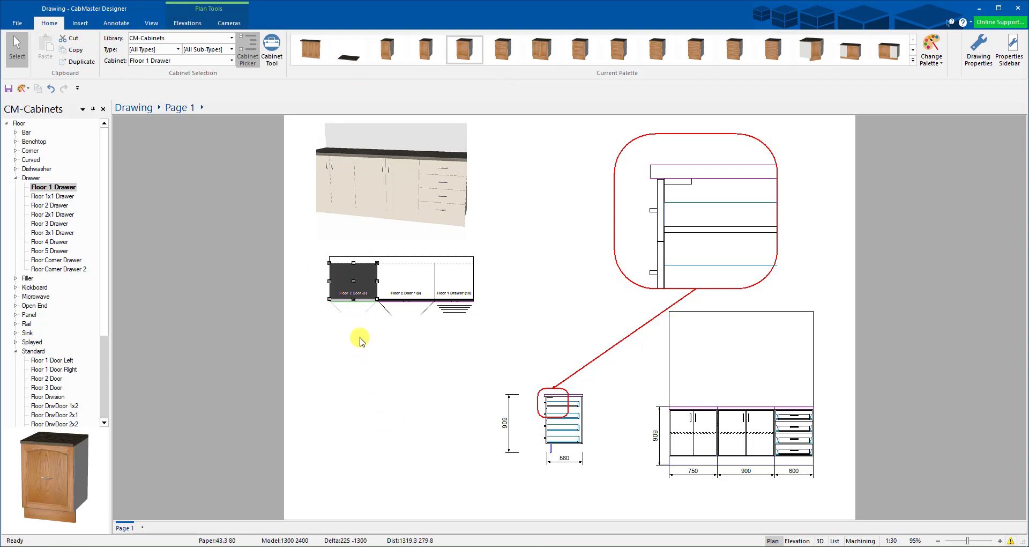
drag(361, 282, 345, 283)
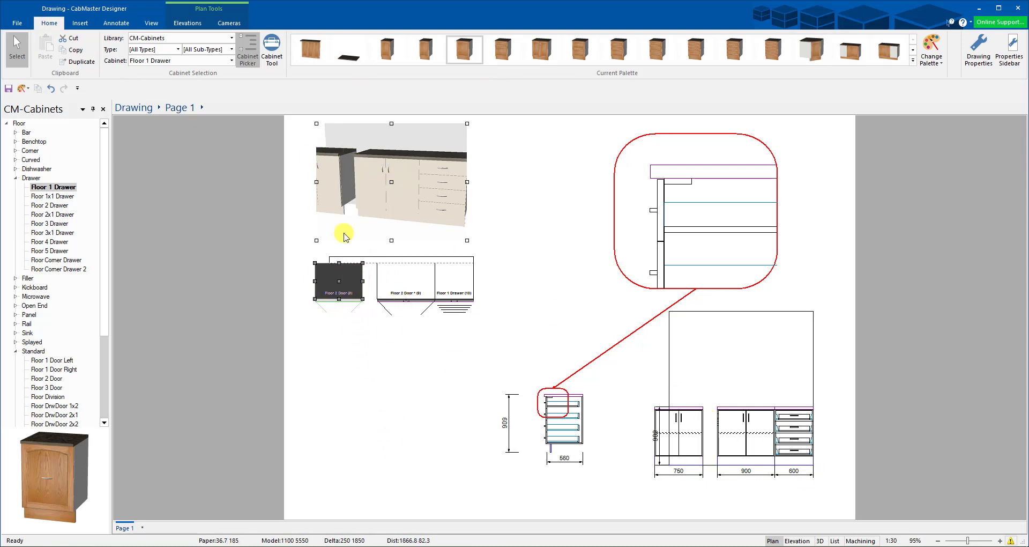
drag(341, 279, 355, 280)
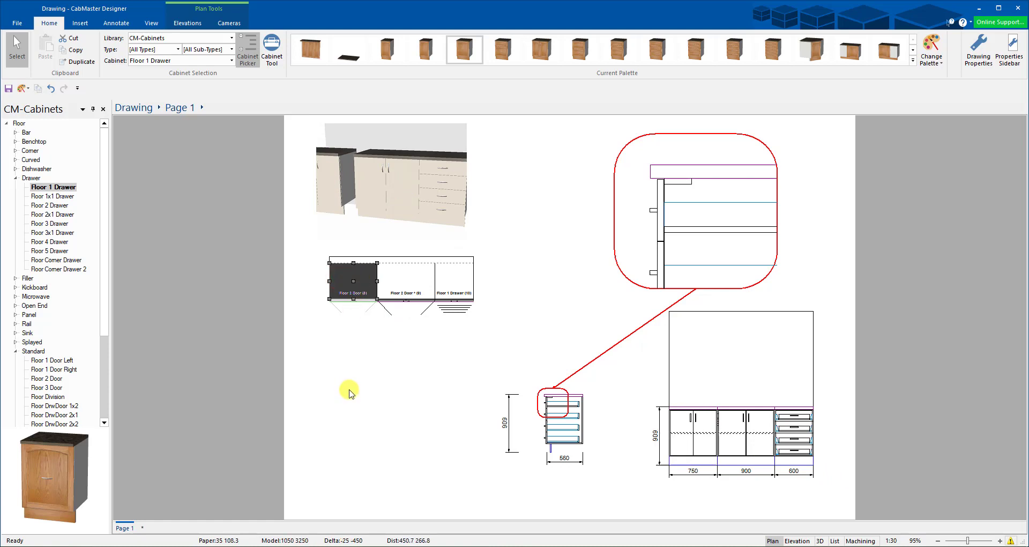
Step: Open the middle Floor 2 Door cabinet's options and set its Misc Doors angle to 67deg
click(392, 281)
double_click(410, 282)
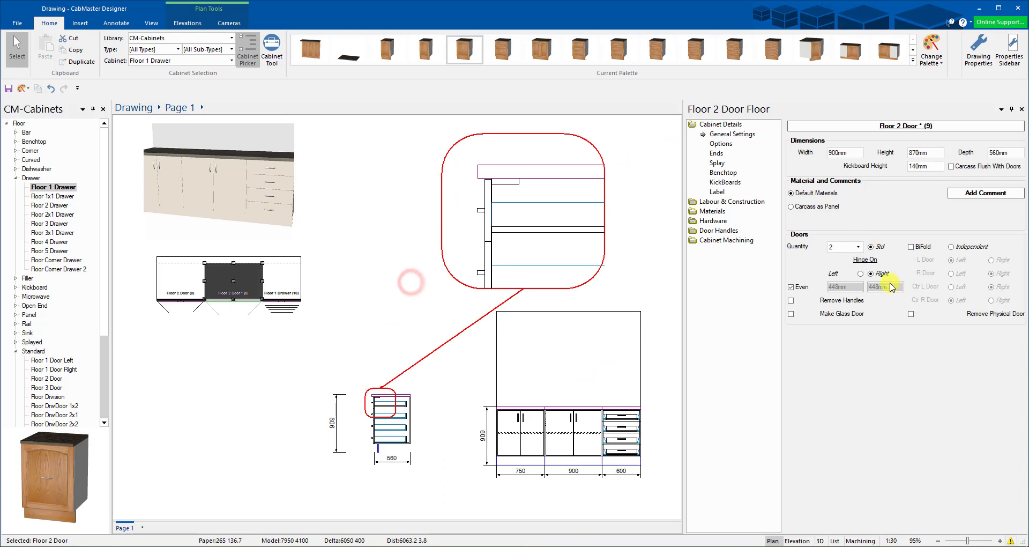
click(721, 145)
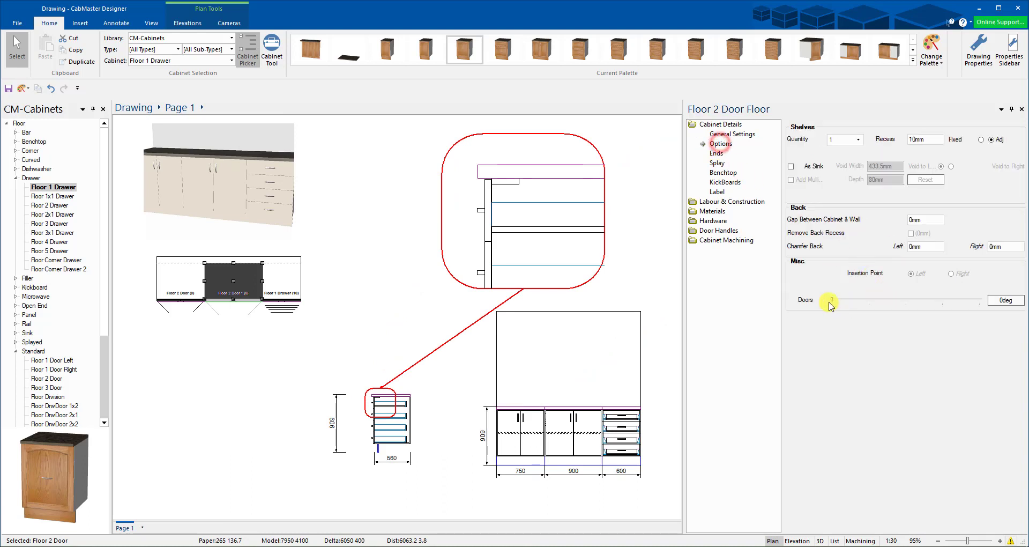
click(1022, 111)
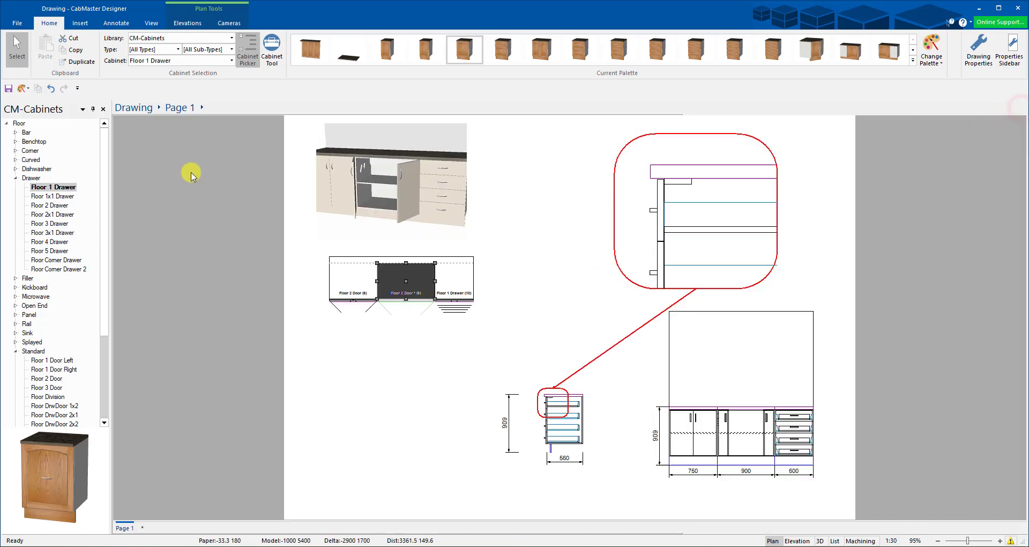
click(406, 387)
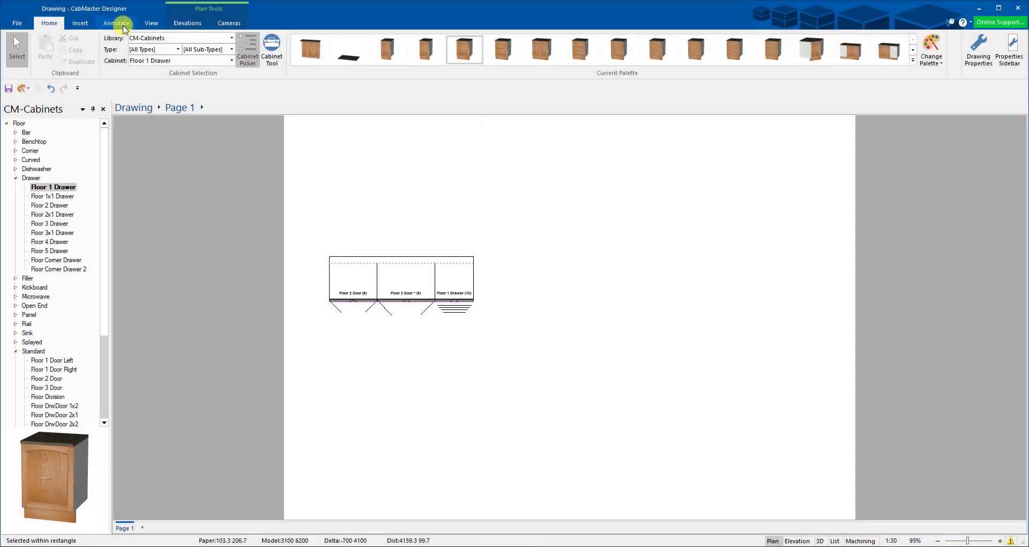
Step: Place the circled A section marker and drag it above the cabinets so its leader reaches them
click(117, 23)
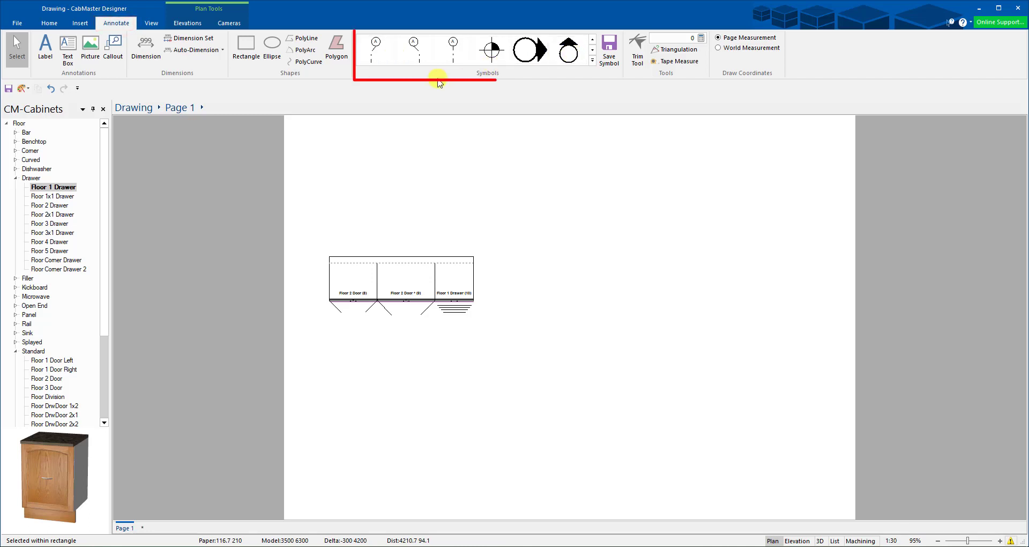
click(374, 48)
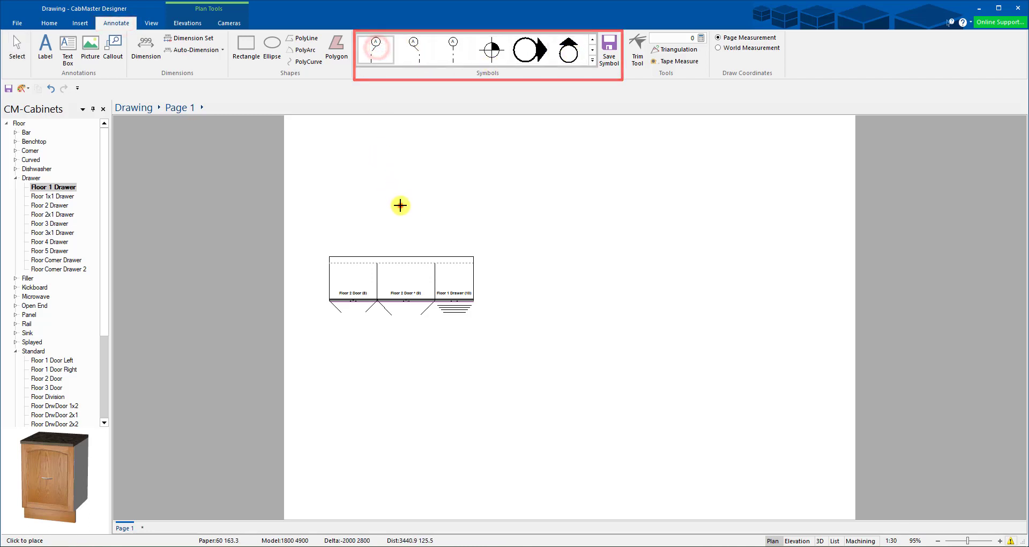
click(401, 205)
click(17, 49)
click(409, 146)
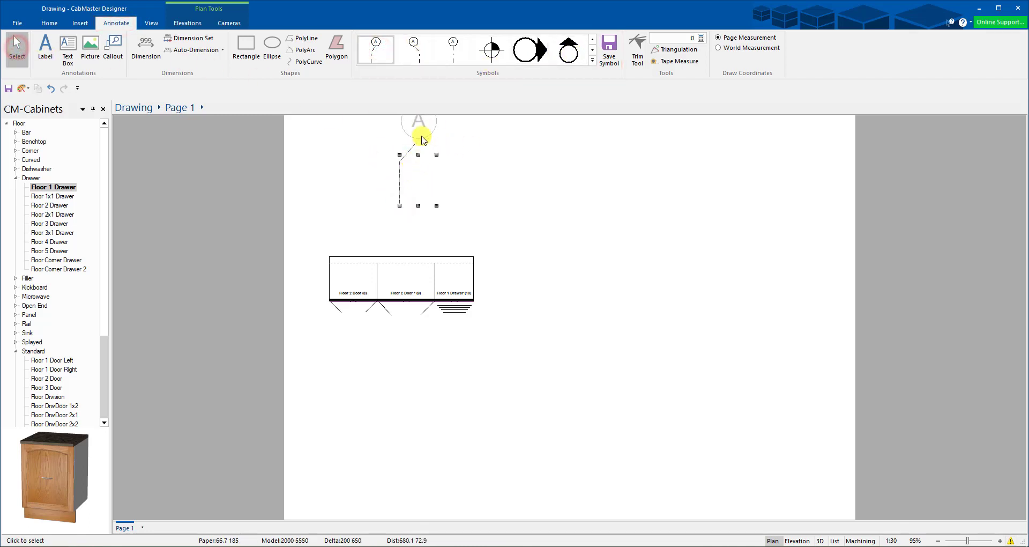
drag(423, 139, 417, 201)
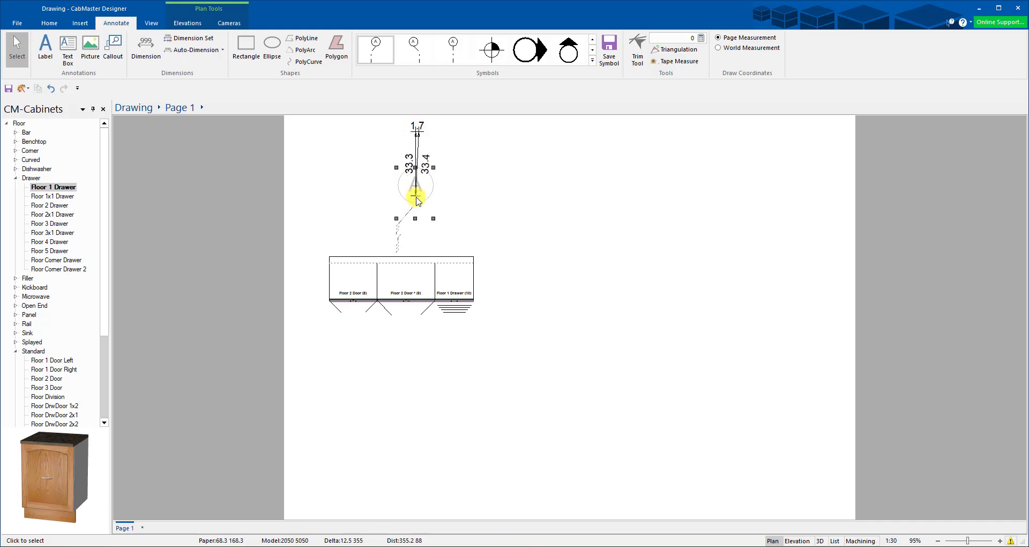
click(557, 230)
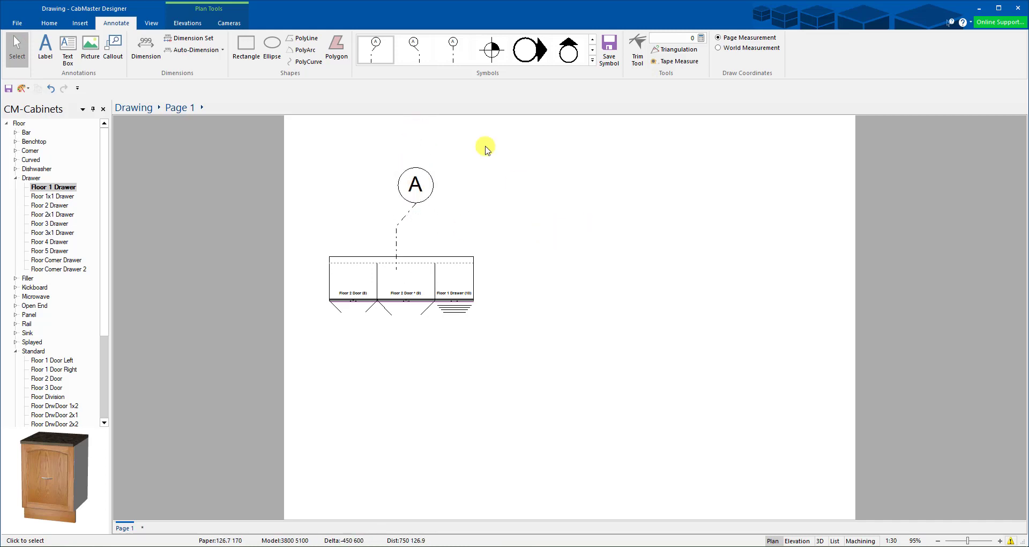
Step: Place a circle-arrow symbol below the cabinets, then delete it
click(529, 49)
click(370, 383)
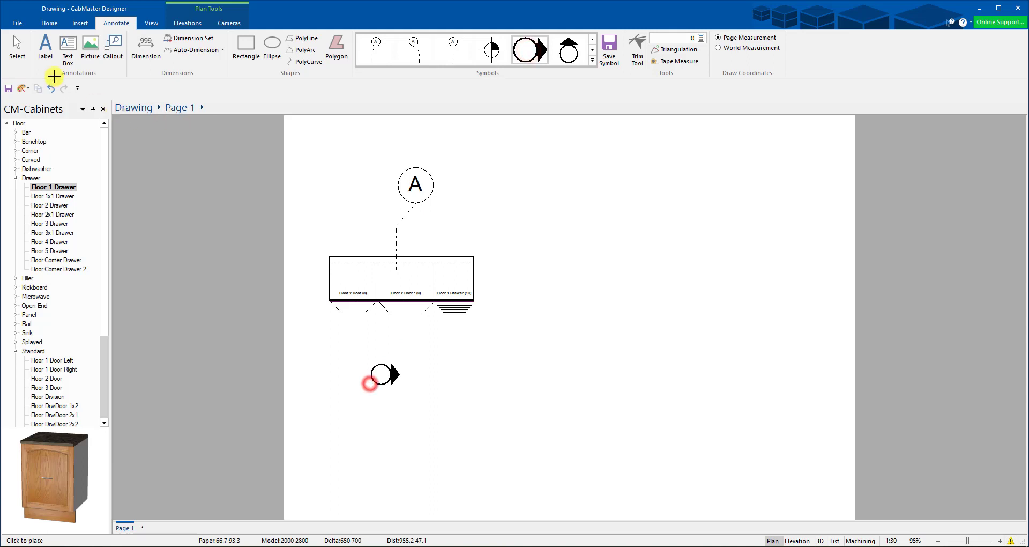
click(15, 42)
click(372, 363)
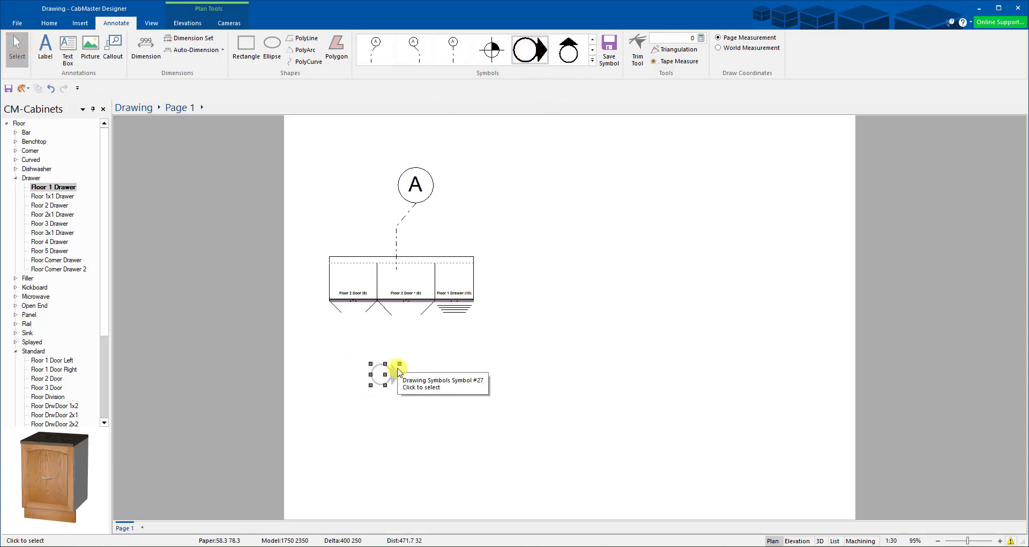
key(Delete)
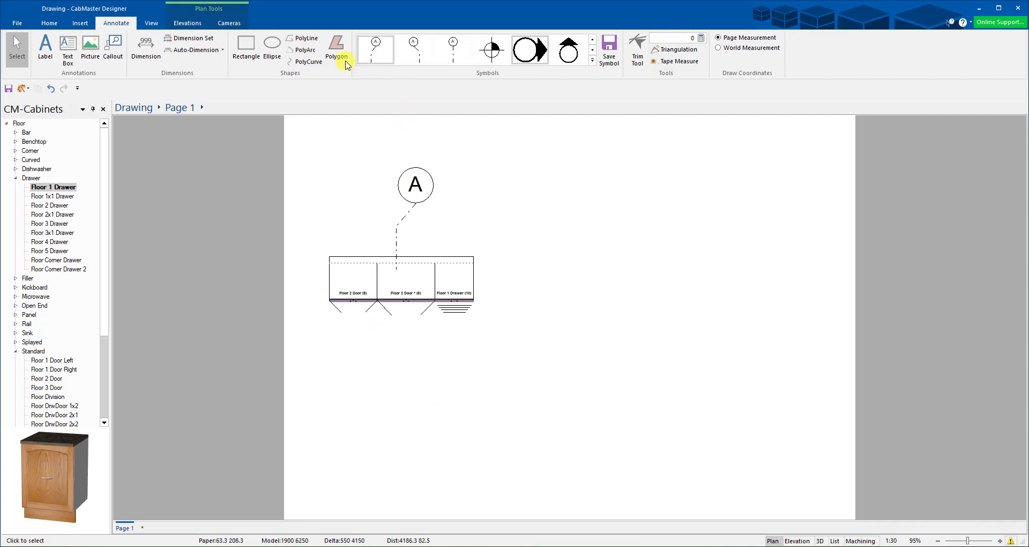
Step: Draw a rectangle below the cabinets and an ellipse overlapping it
click(246, 48)
drag(387, 396, 473, 464)
click(272, 45)
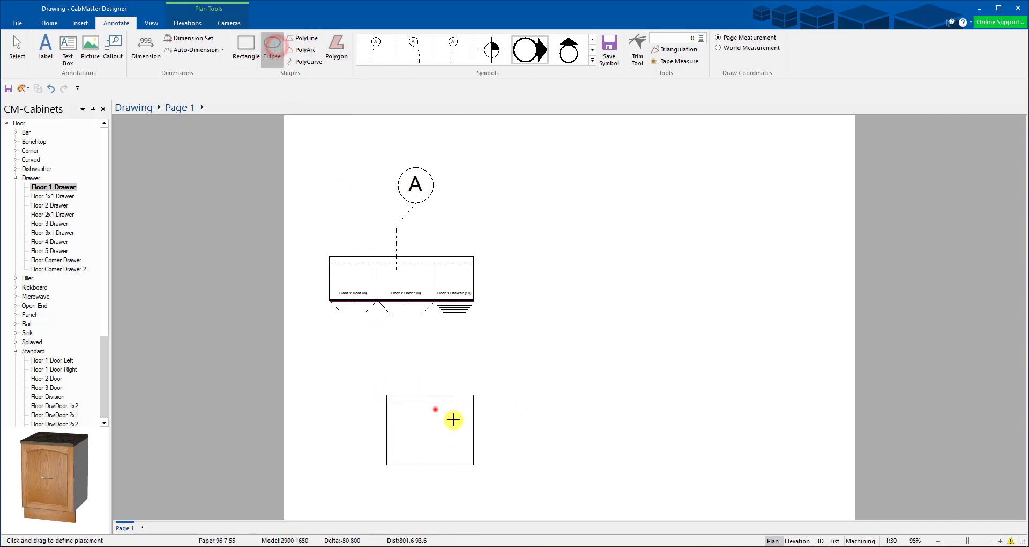
drag(435, 409, 524, 450)
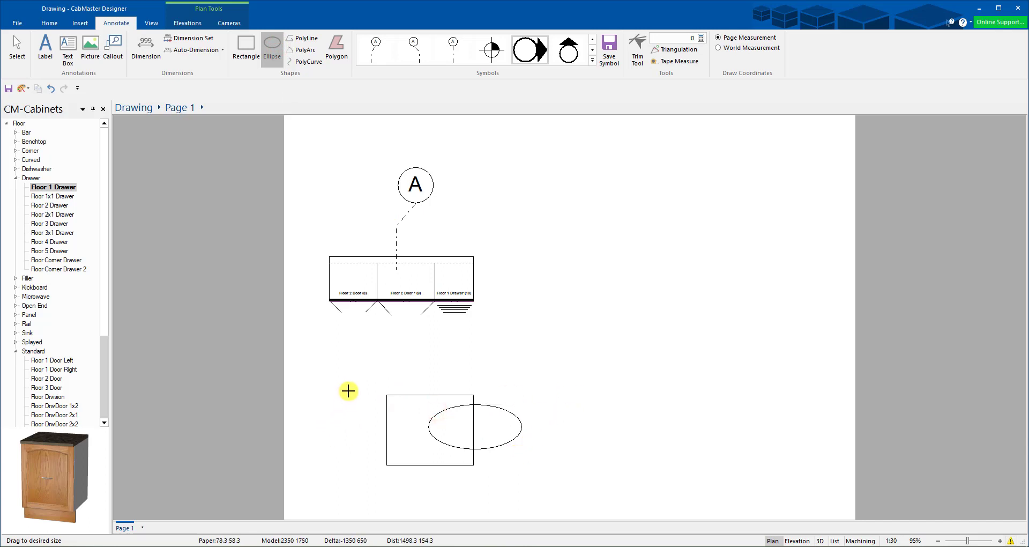
click(15, 45)
Step: Convert the selected rectangle and ellipse into a graphics symbol with Use as Graphics Symbol
drag(356, 353, 551, 464)
right_click(471, 431)
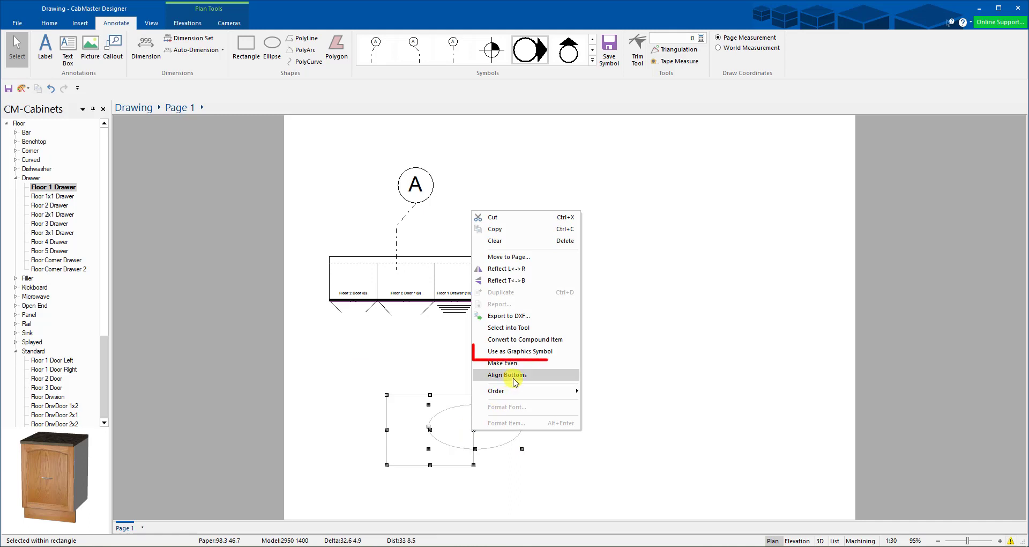
click(536, 352)
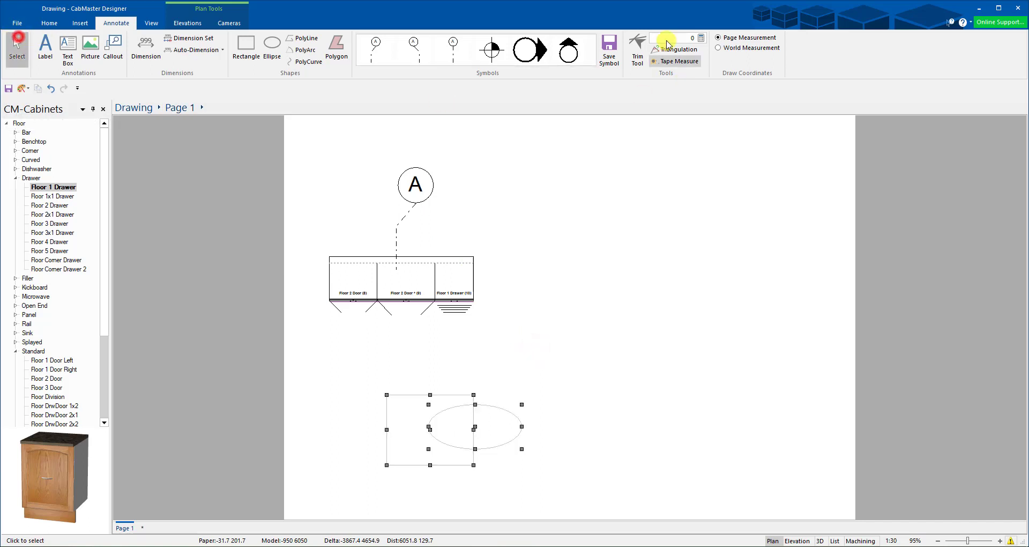
click(581, 384)
click(581, 352)
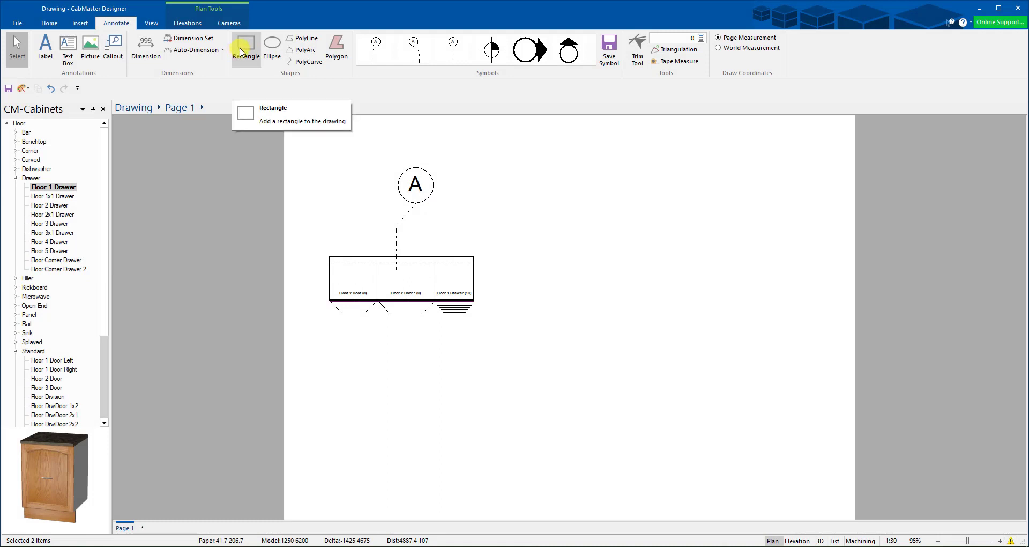
Step: Draw a rectangle below the cabinet run
click(241, 52)
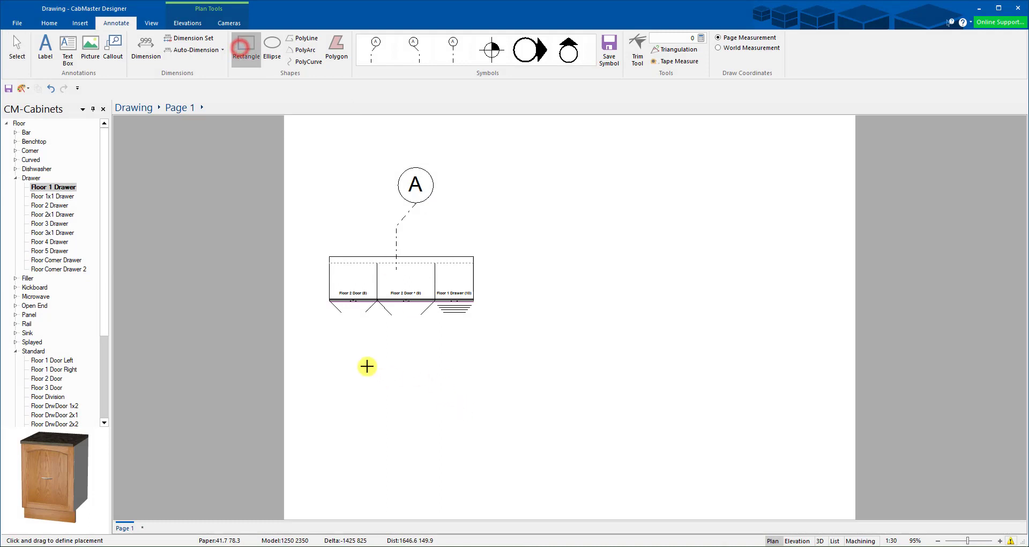
drag(368, 365, 476, 455)
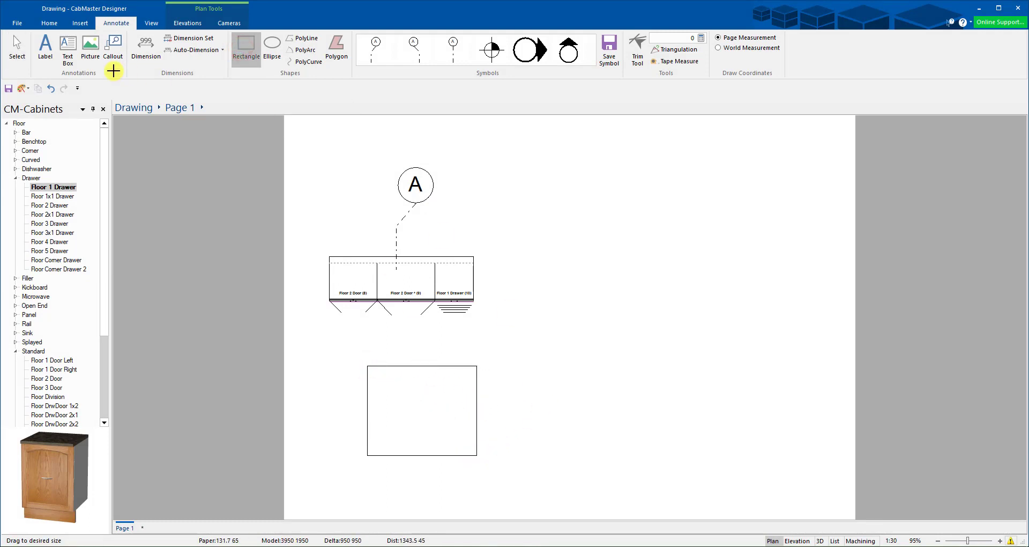
click(18, 47)
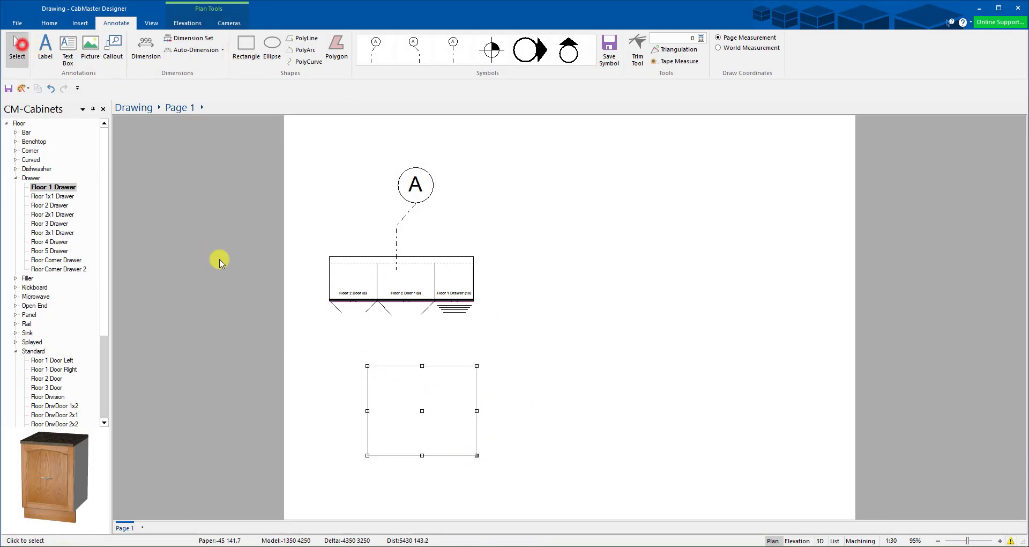
Step: Size the rectangle to 1500mm by 1000mm in World coordinates, then switch back to Page
double_click(423, 410)
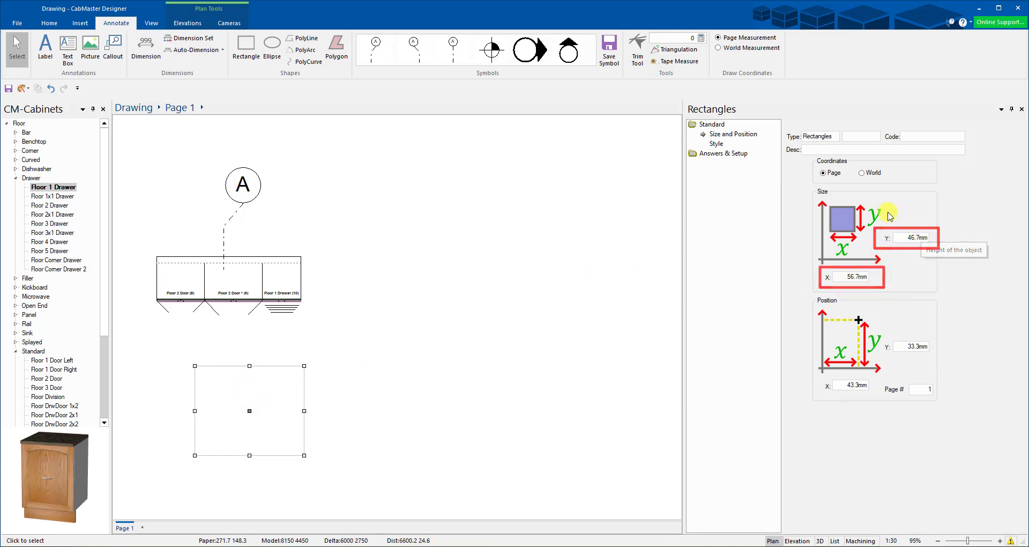
click(862, 172)
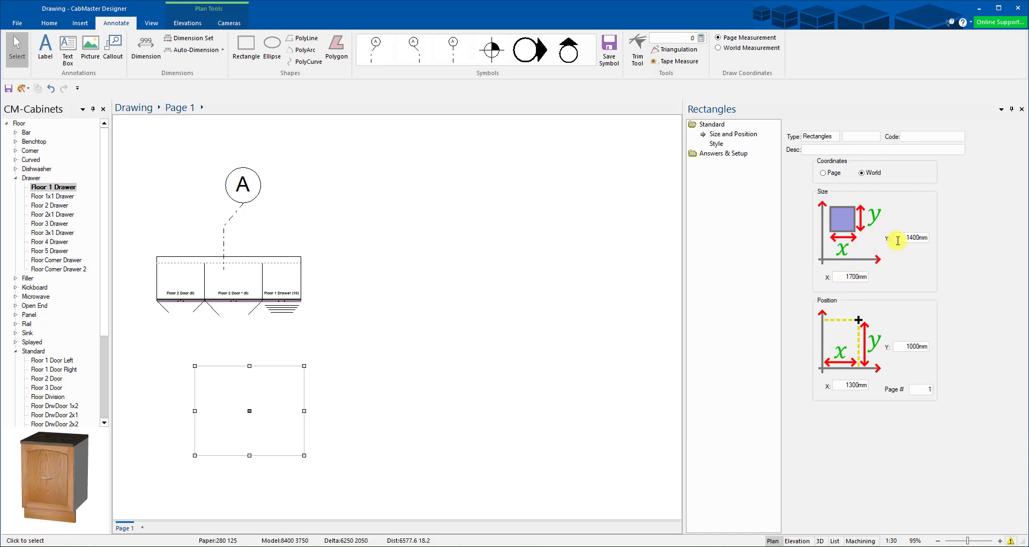
key(Return)
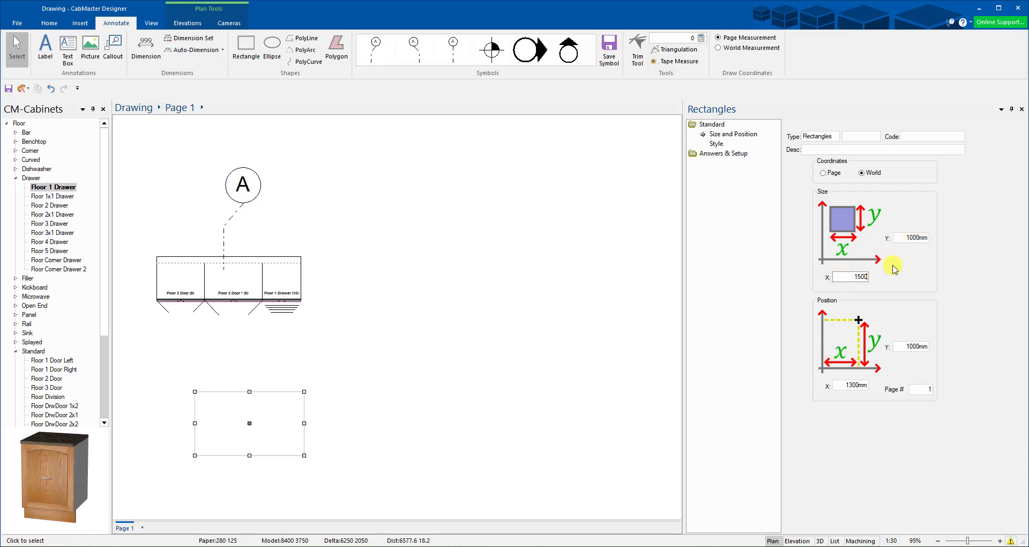
key(Return)
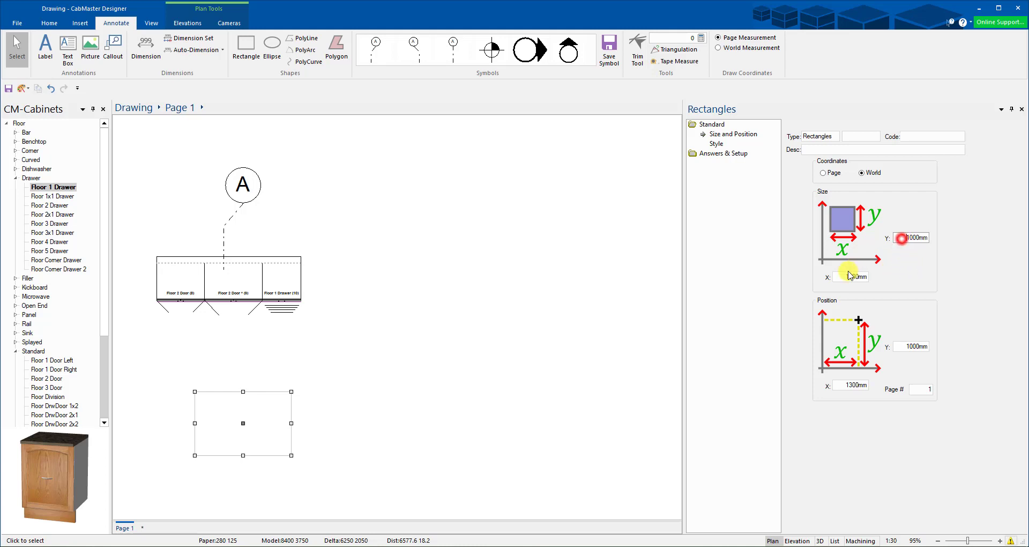
click(845, 277)
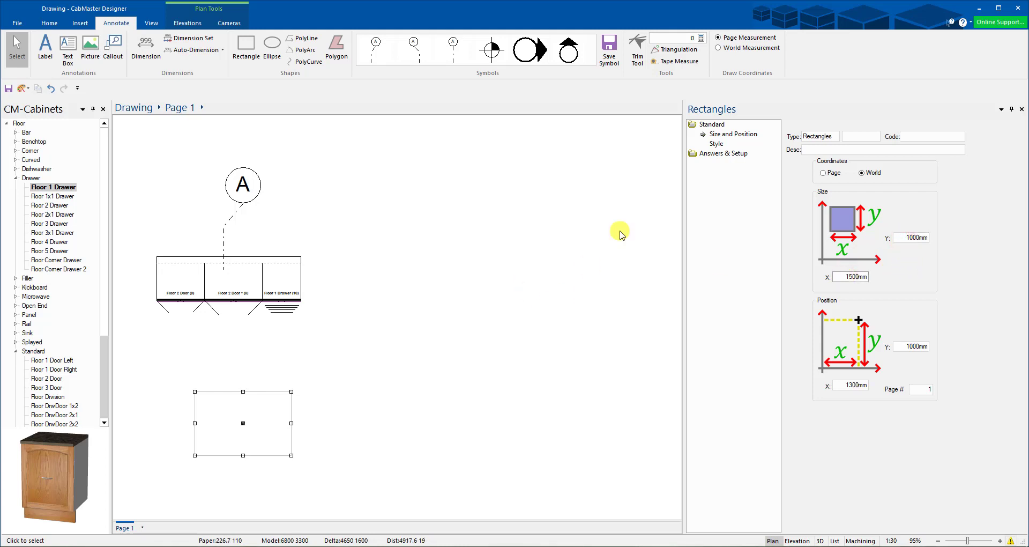
click(823, 173)
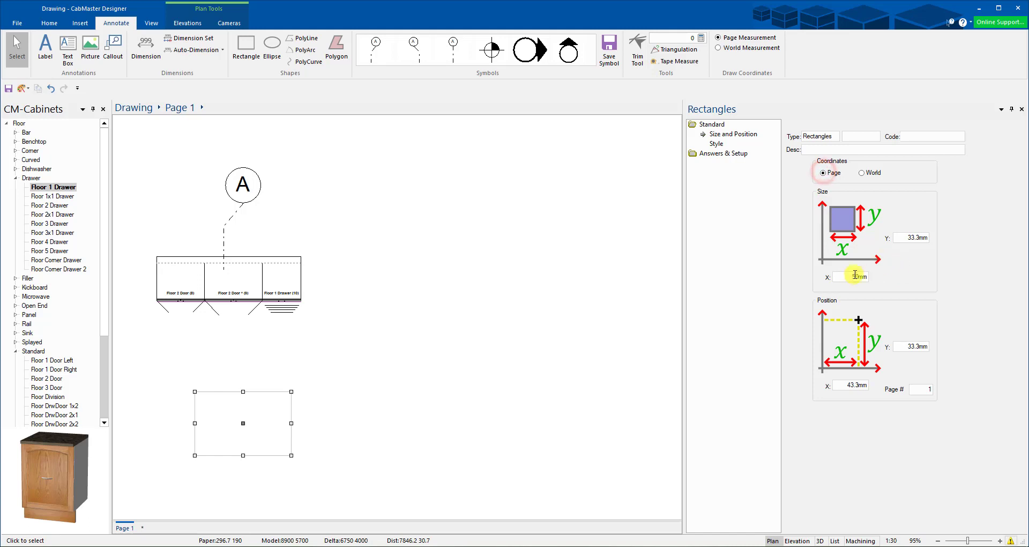
click(351, 429)
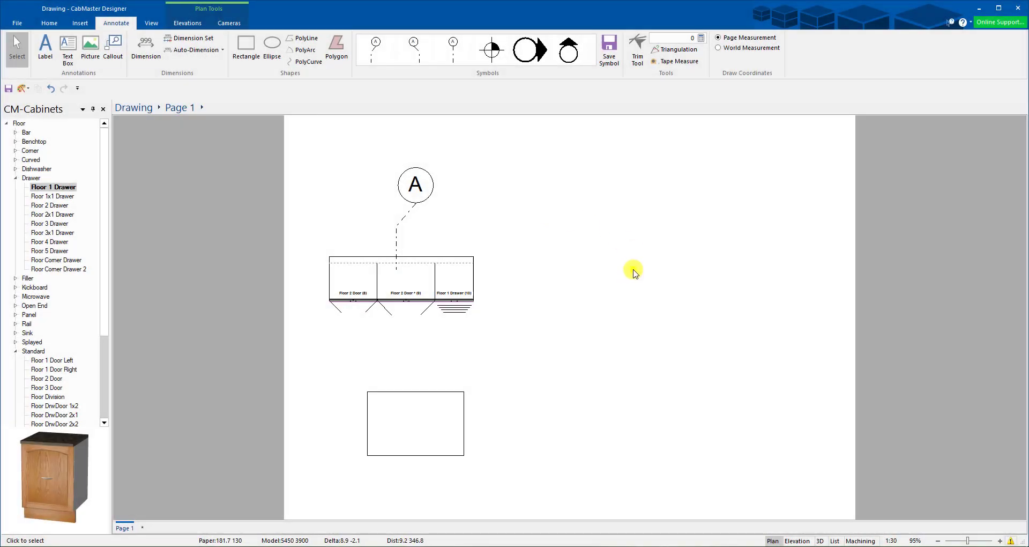
Step: In Plan View Options, choose Desktop\dxf.dxf as the DXF snap file
right_click(634, 272)
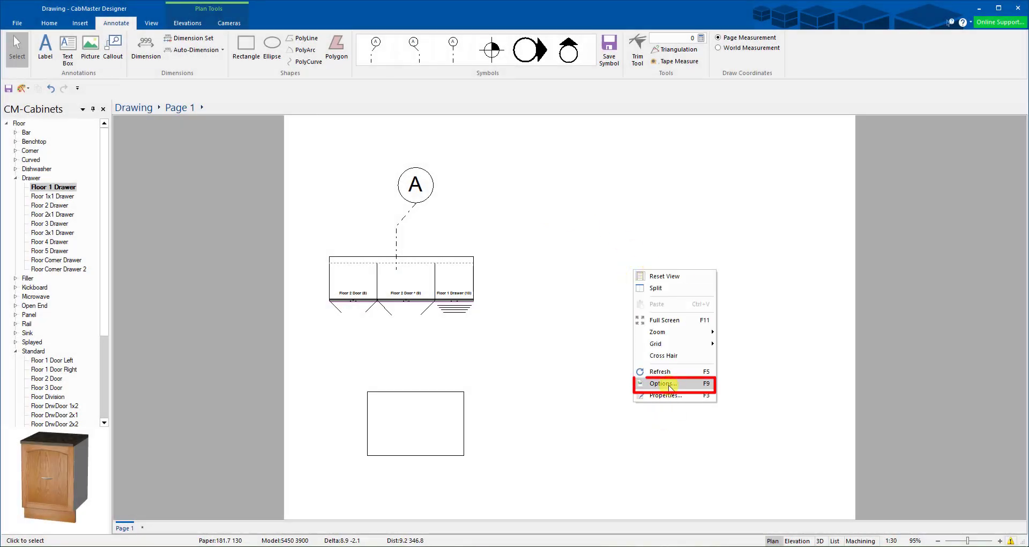
click(667, 384)
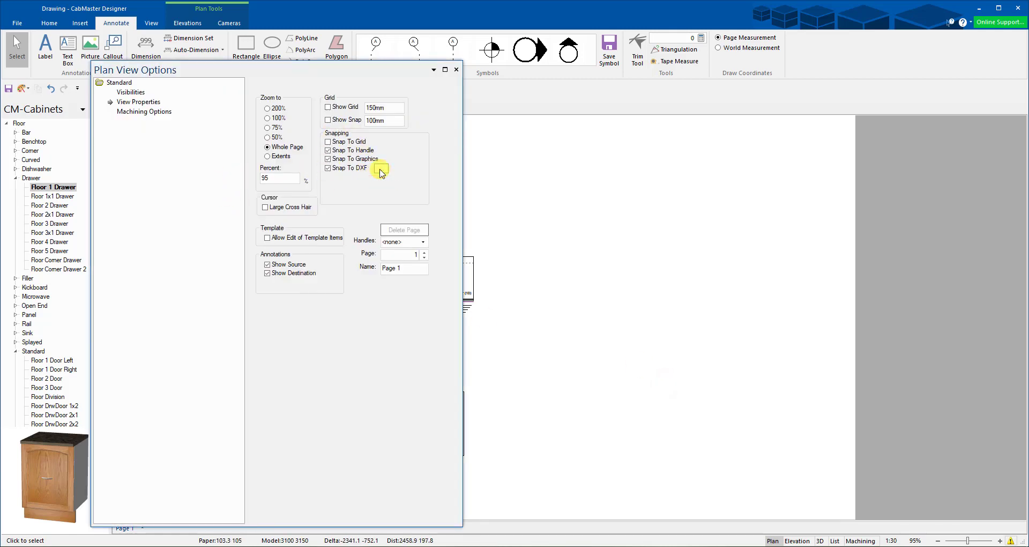
click(380, 169)
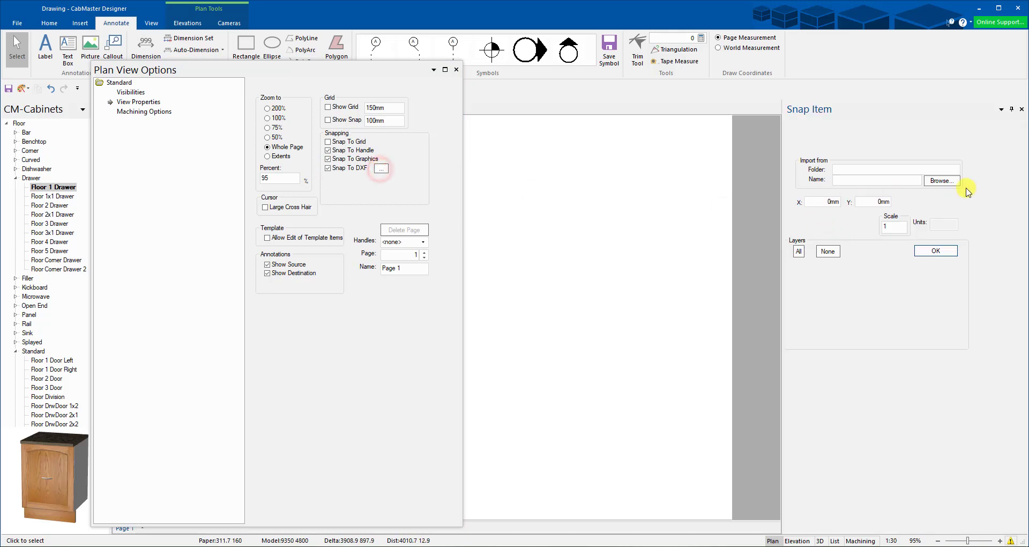
click(947, 182)
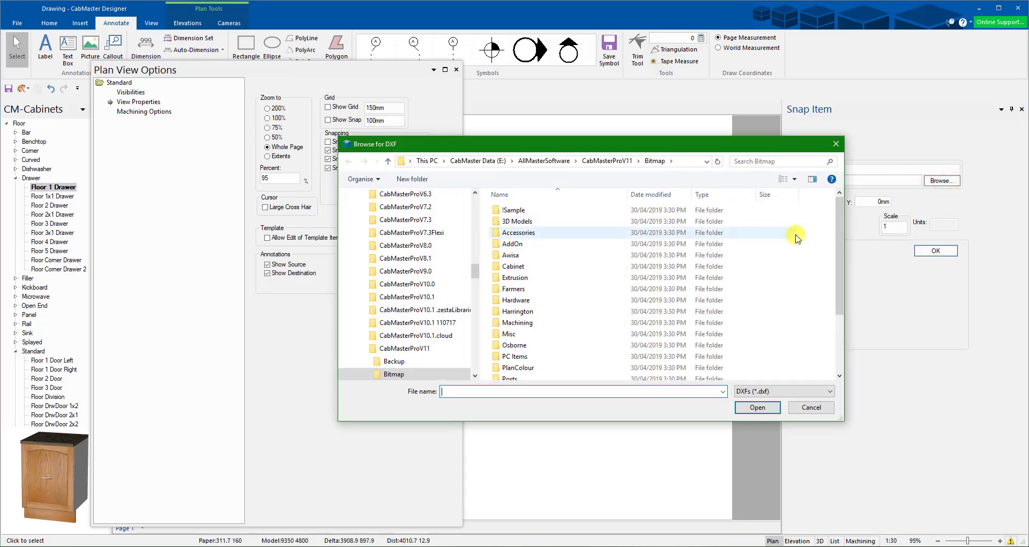
drag(476, 272, 475, 263)
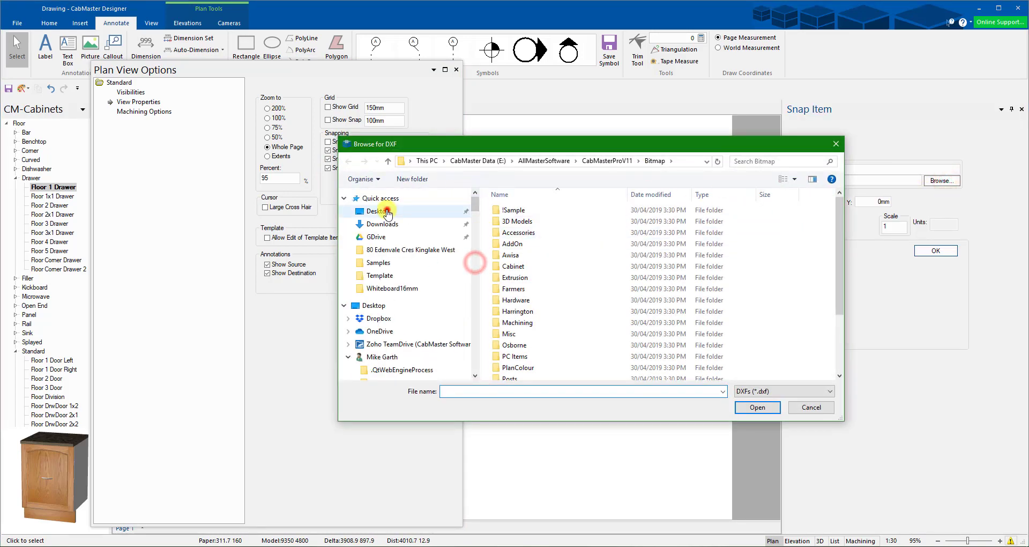
click(381, 207)
drag(839, 236, 840, 289)
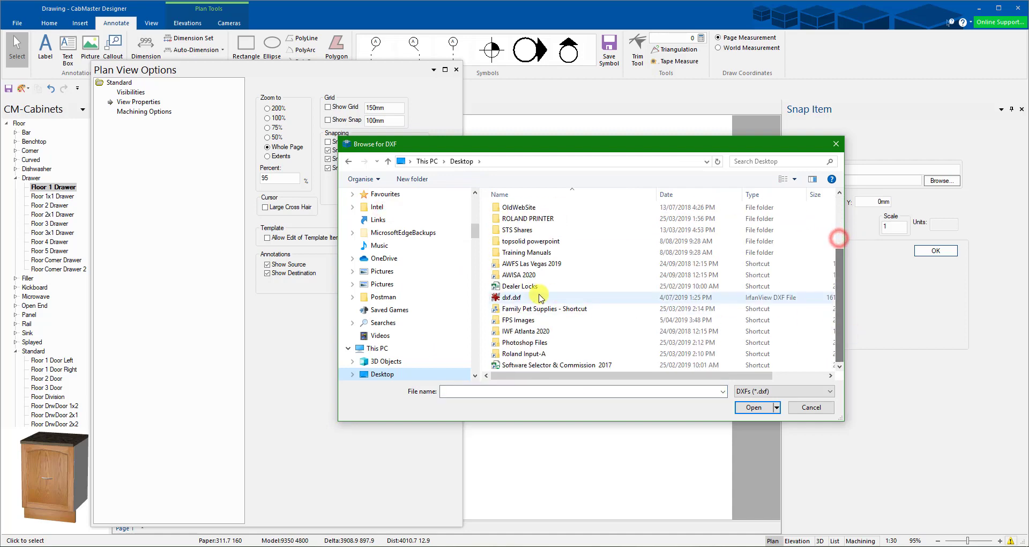
click(512, 297)
click(755, 407)
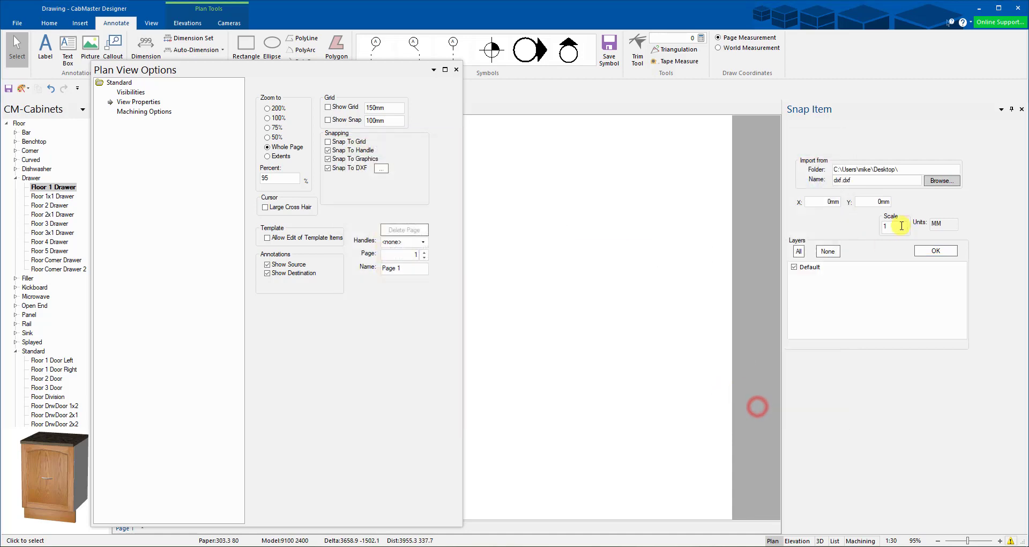
Step: Set the DXF snap scale to 10, apply it, and close Plan View Options
click(893, 229)
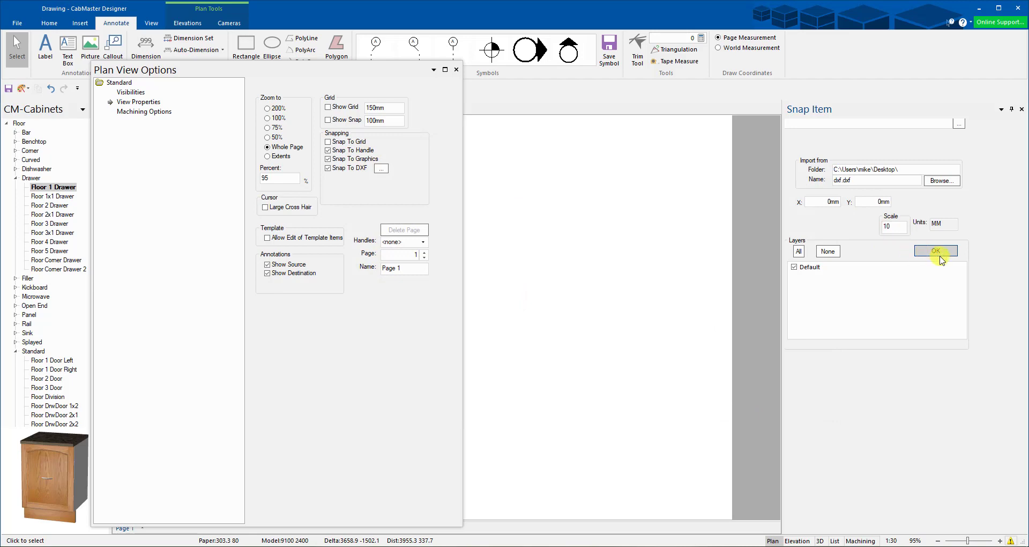
click(936, 250)
click(456, 70)
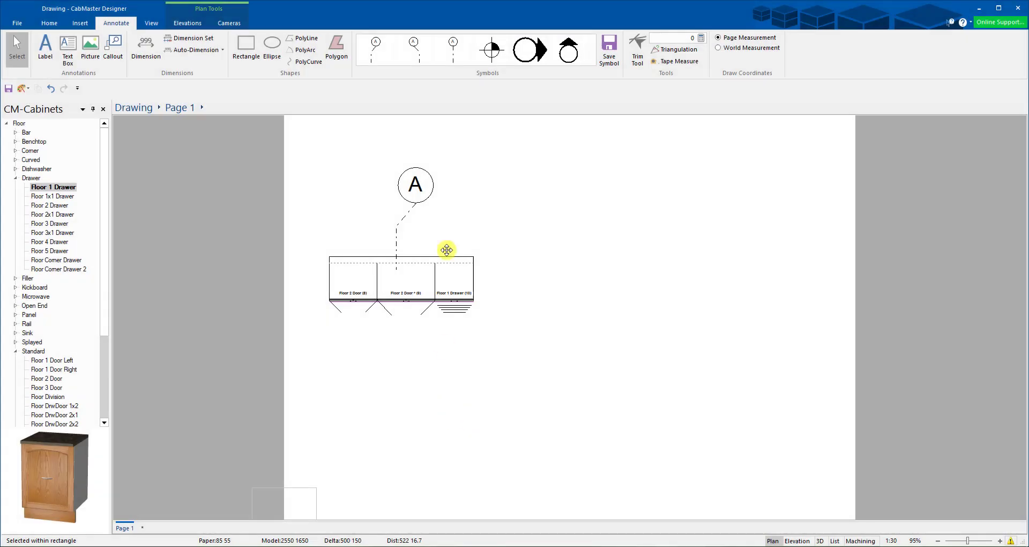
Step: Delete the A callout and copy the three cabinets
drag(501, 150, 362, 214)
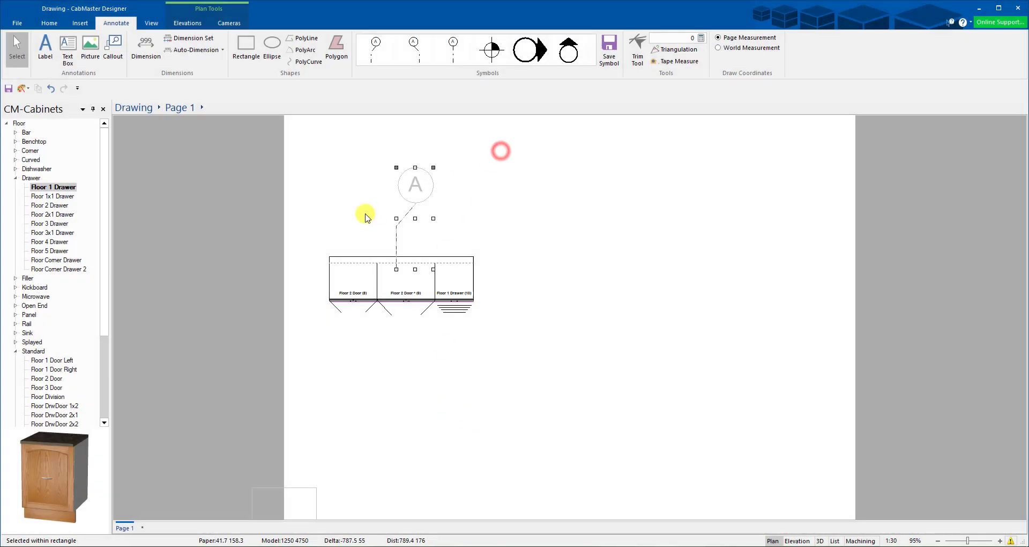
key(Delete)
drag(504, 360, 318, 276)
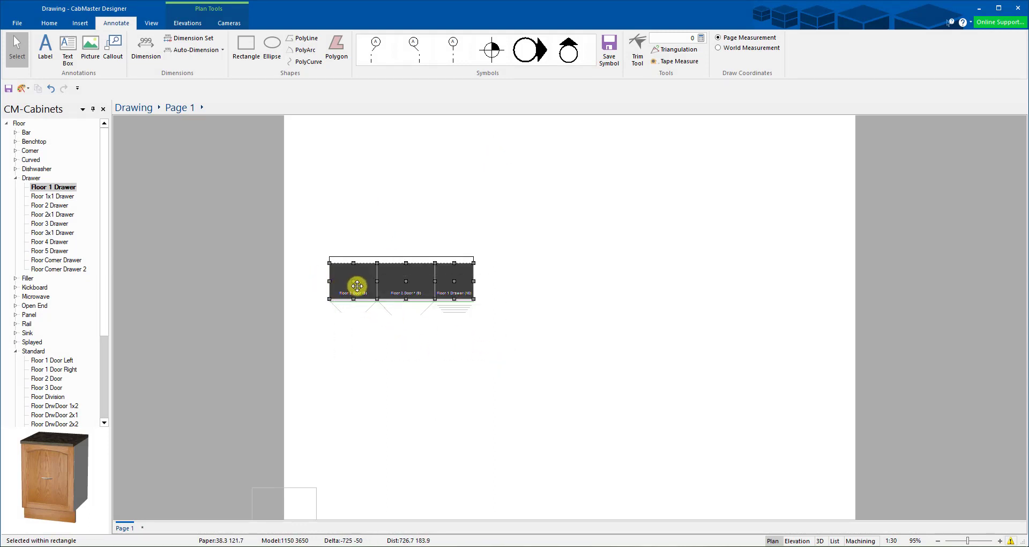
right_click(357, 286)
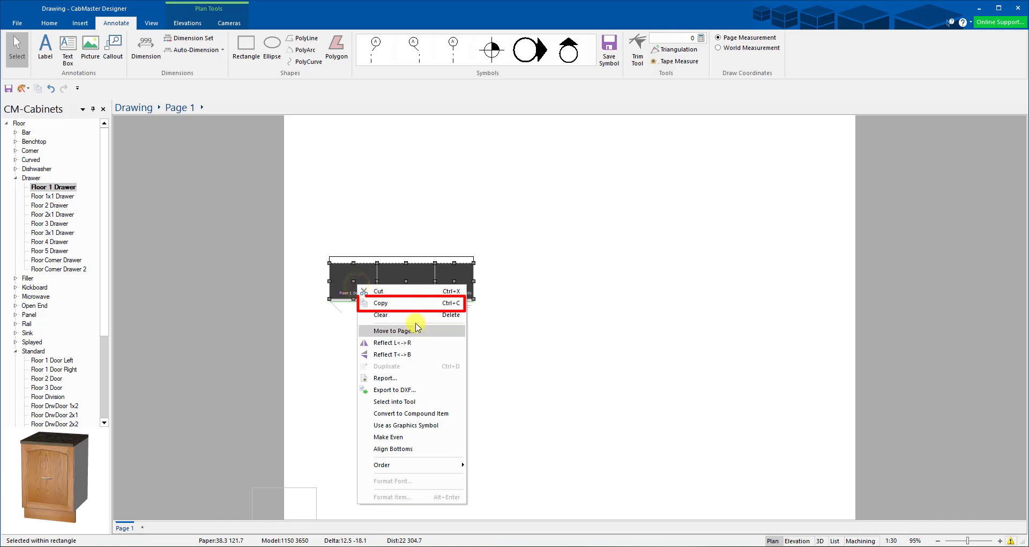
click(409, 304)
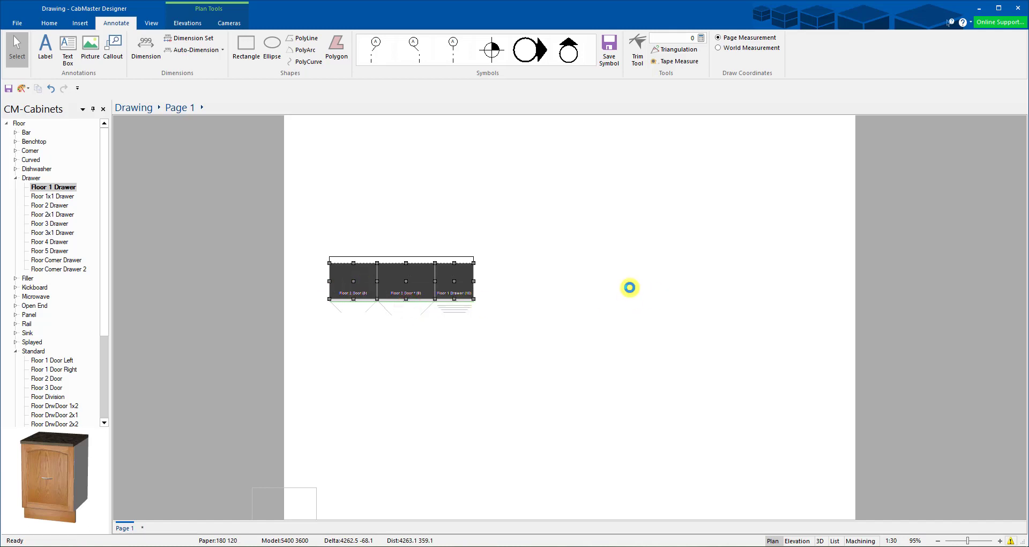
Step: Paste the cabinets and move them directly right of the originals, forming a six-cabinet run
right_click(631, 290)
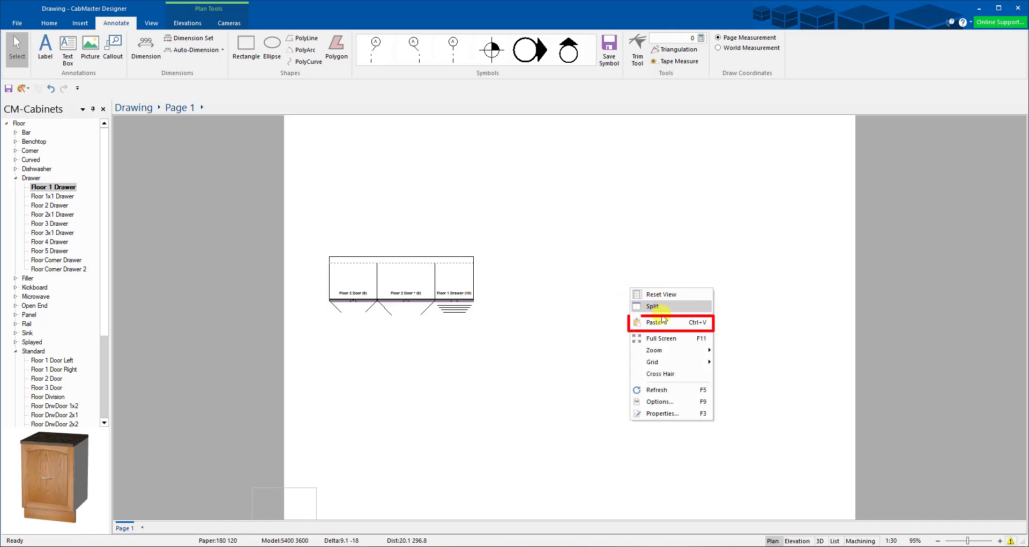
click(664, 322)
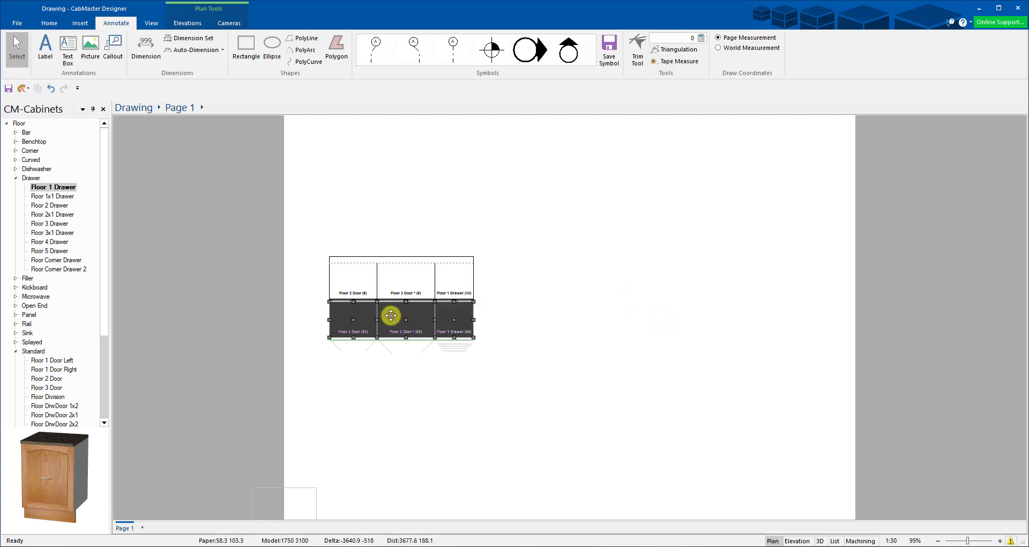
click(391, 315)
drag(562, 334, 536, 274)
click(691, 295)
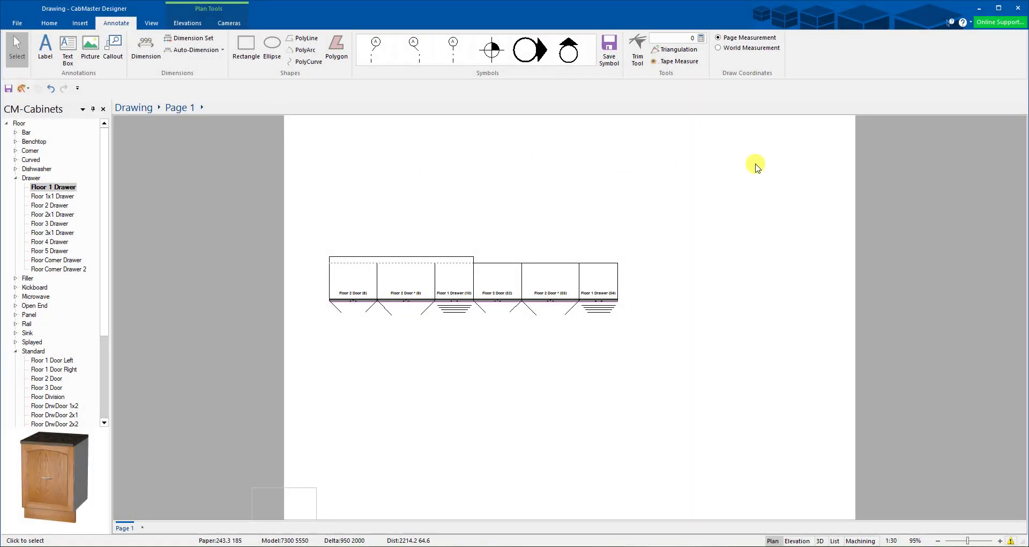
Step: Add the Insert tab's Wall and Light commands to the Quick Access Toolbar
click(375, 176)
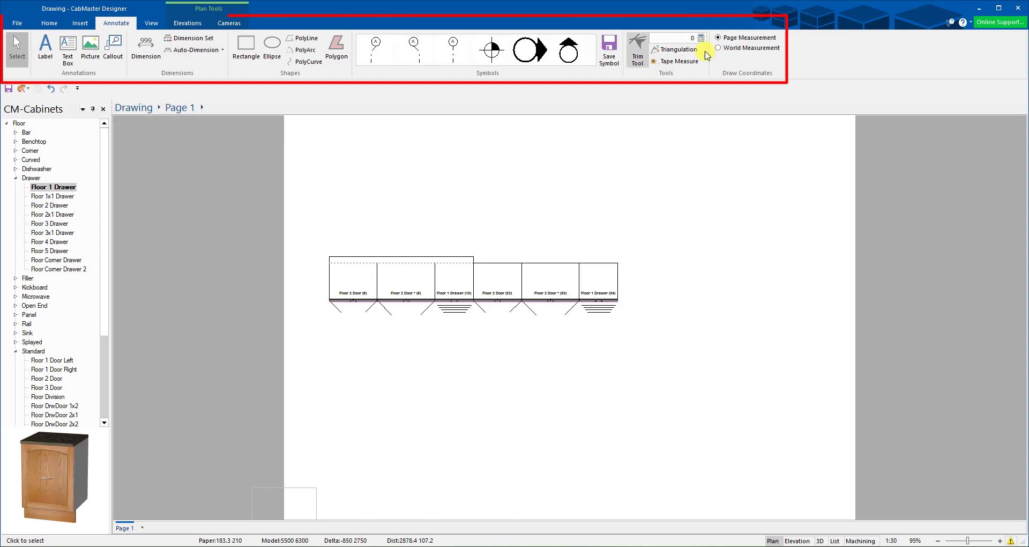
click(81, 23)
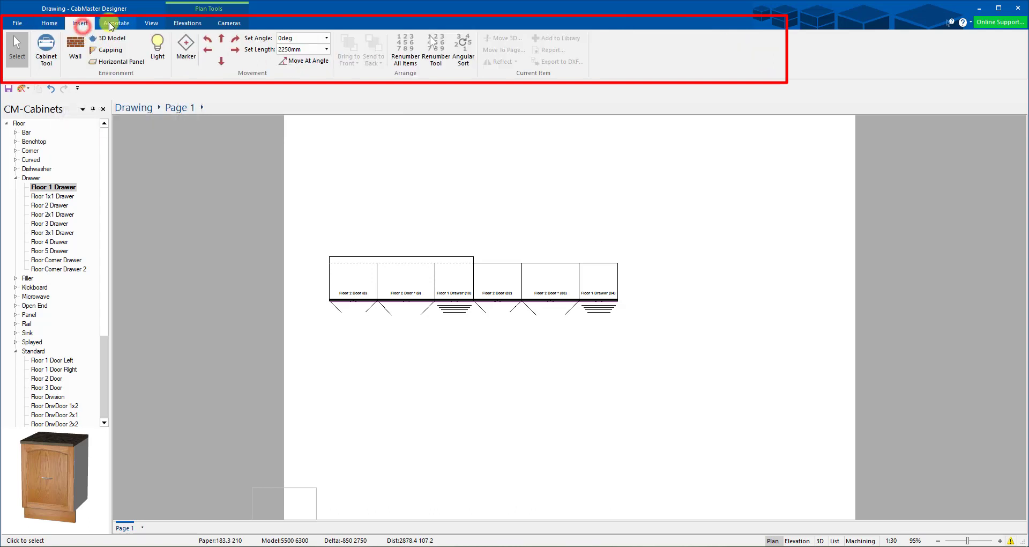
click(109, 24)
click(81, 23)
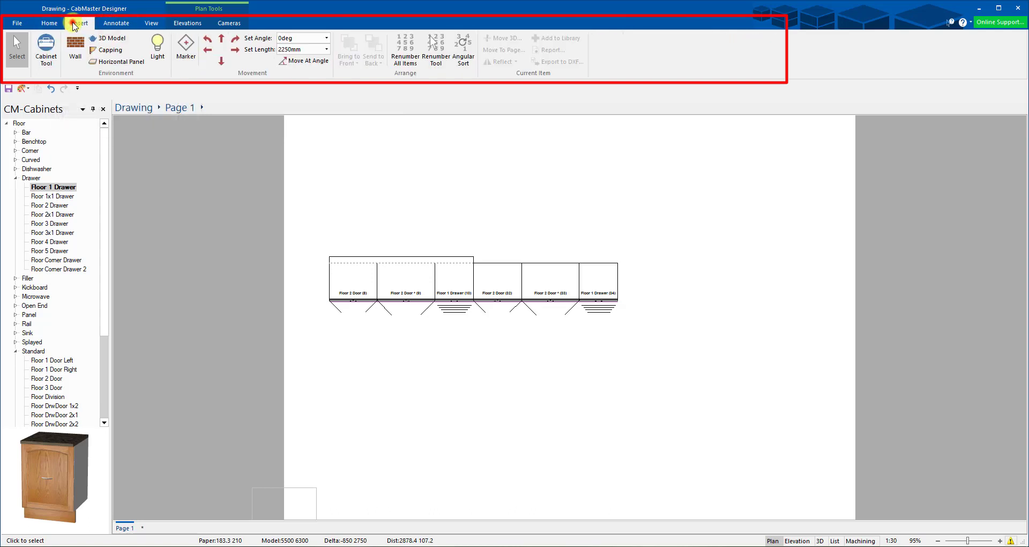
right_click(76, 49)
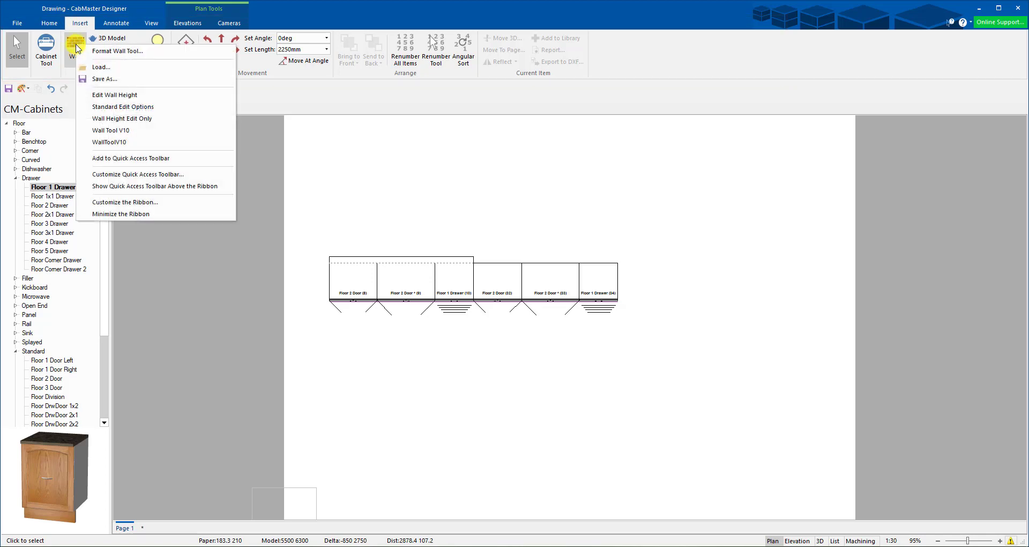
click(127, 159)
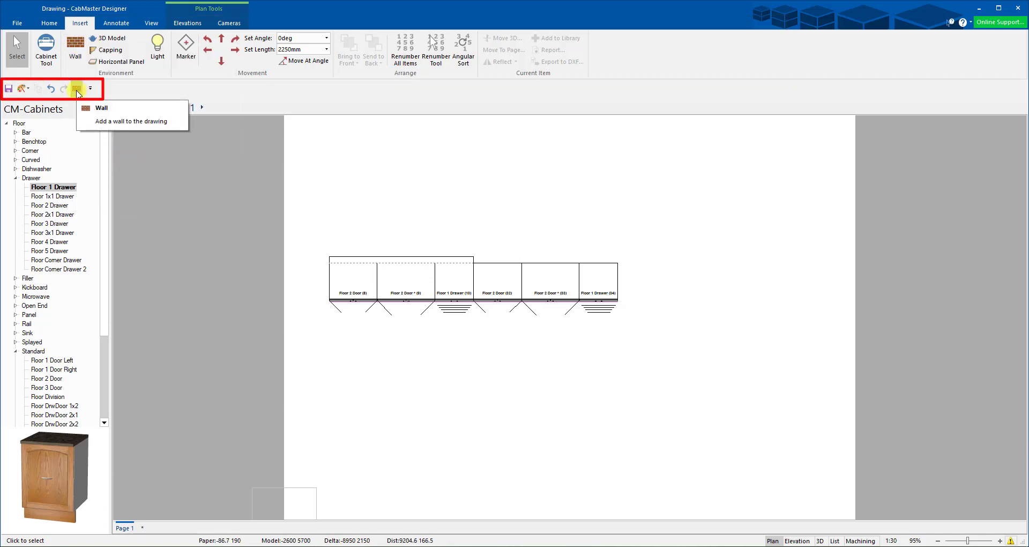
right_click(157, 42)
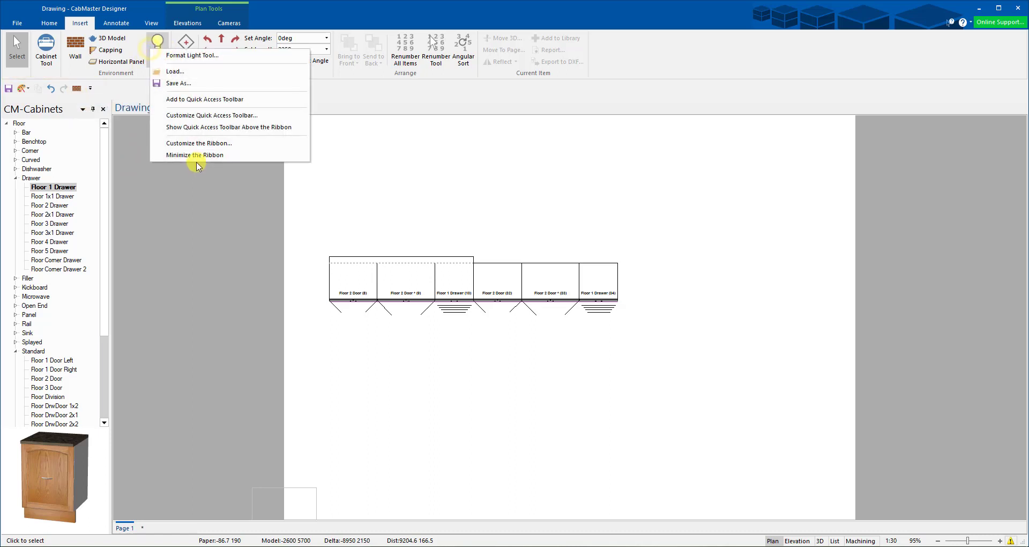
click(220, 99)
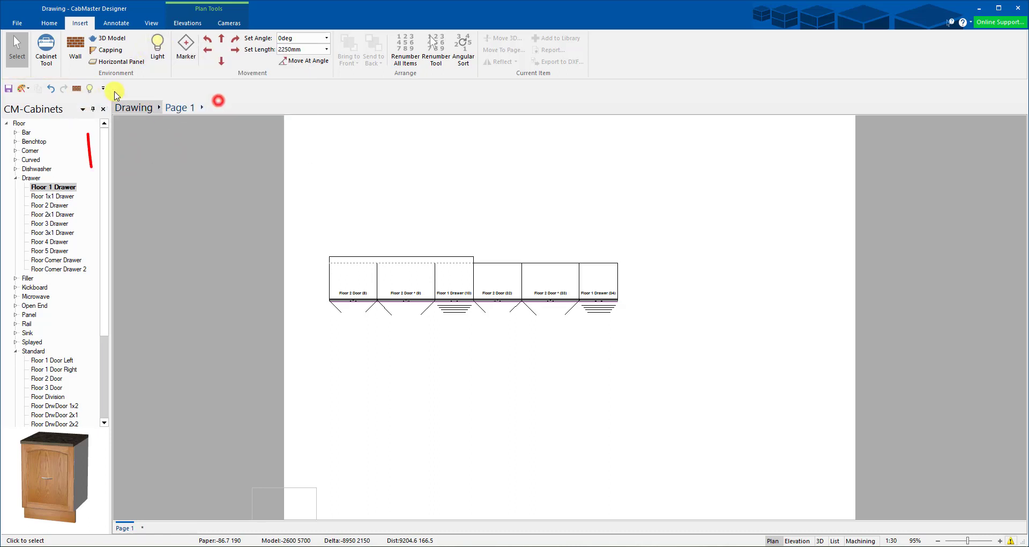
Step: Draw a 4200mm wall along the back of the six cabinets from the Quick Access Wall button
click(76, 88)
click(511, 307)
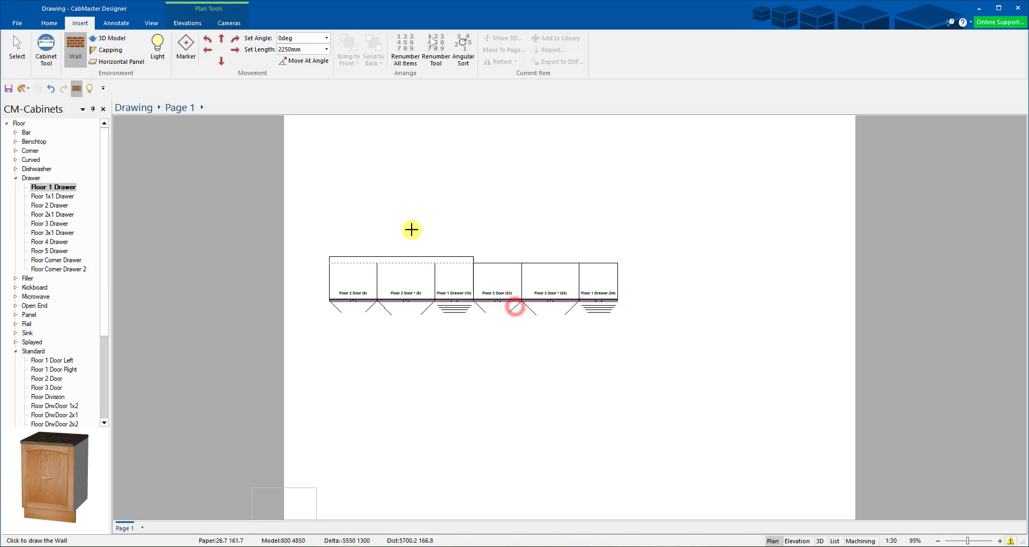
click(742, 260)
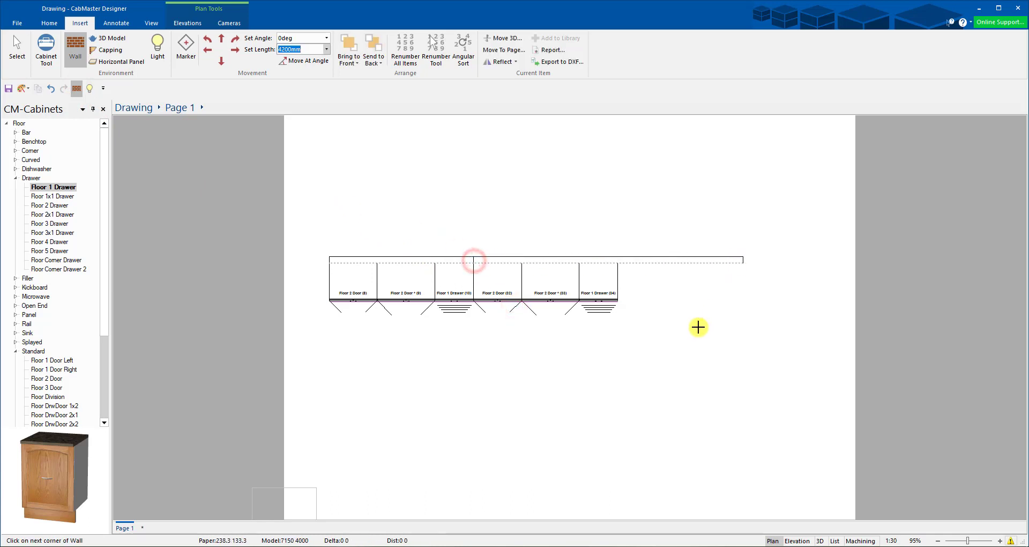
click(18, 48)
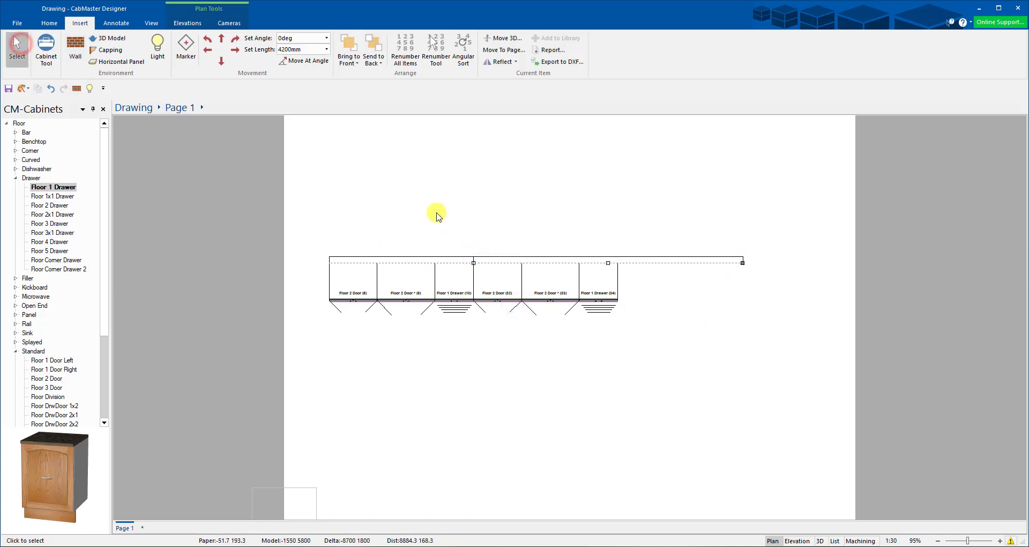
click(504, 224)
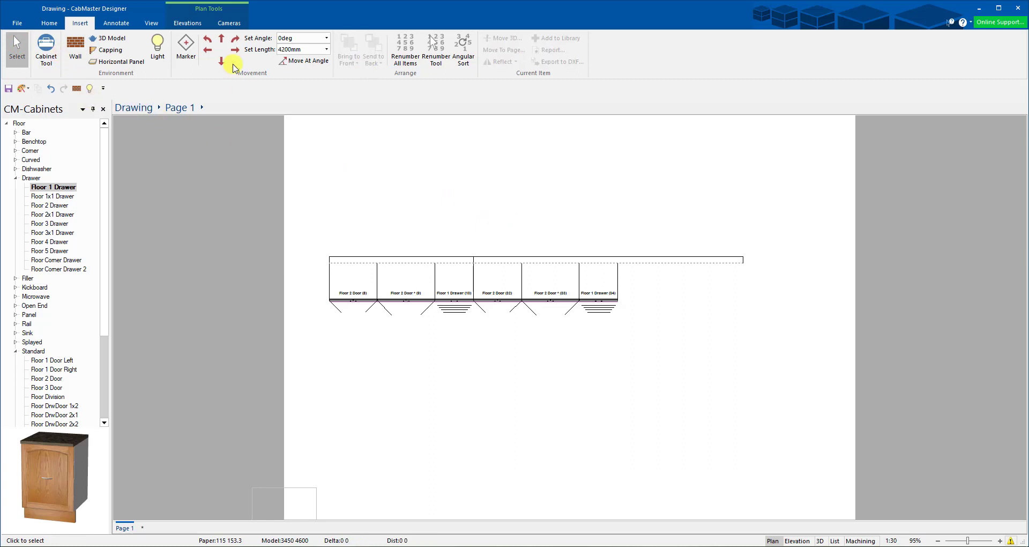
Step: Add the Dimension command and a symbol from Annotate to the Quick Access Toolbar
click(117, 24)
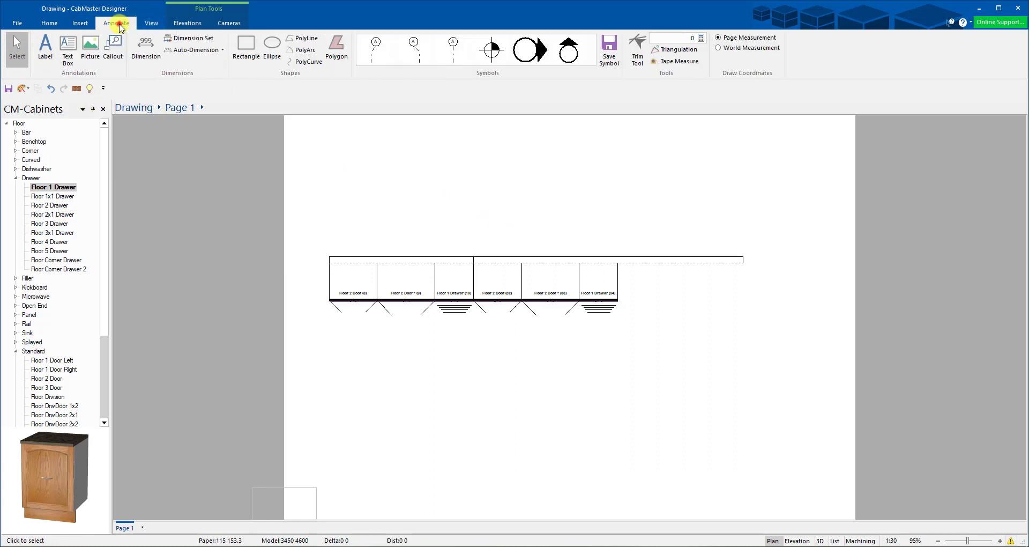
click(143, 48)
right_click(152, 48)
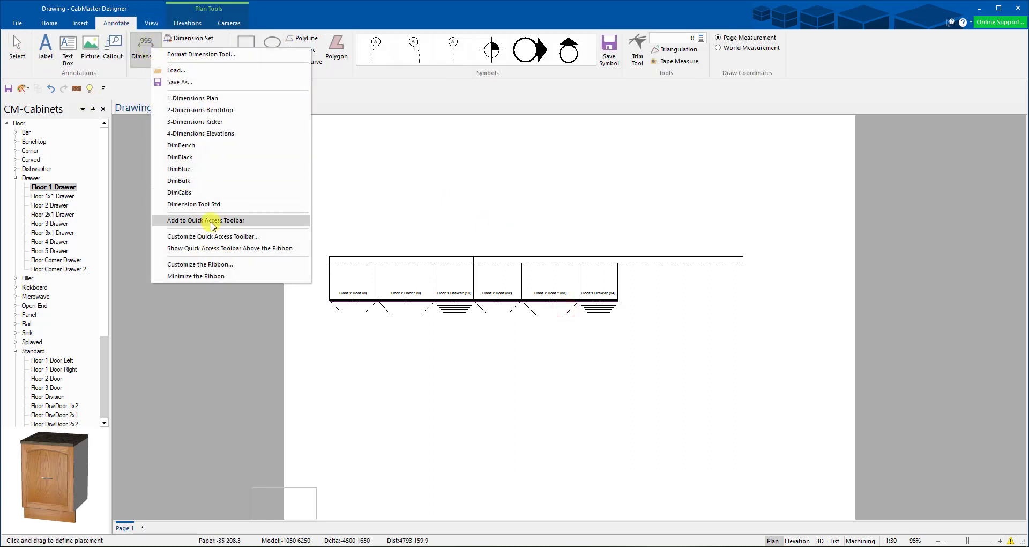
click(211, 220)
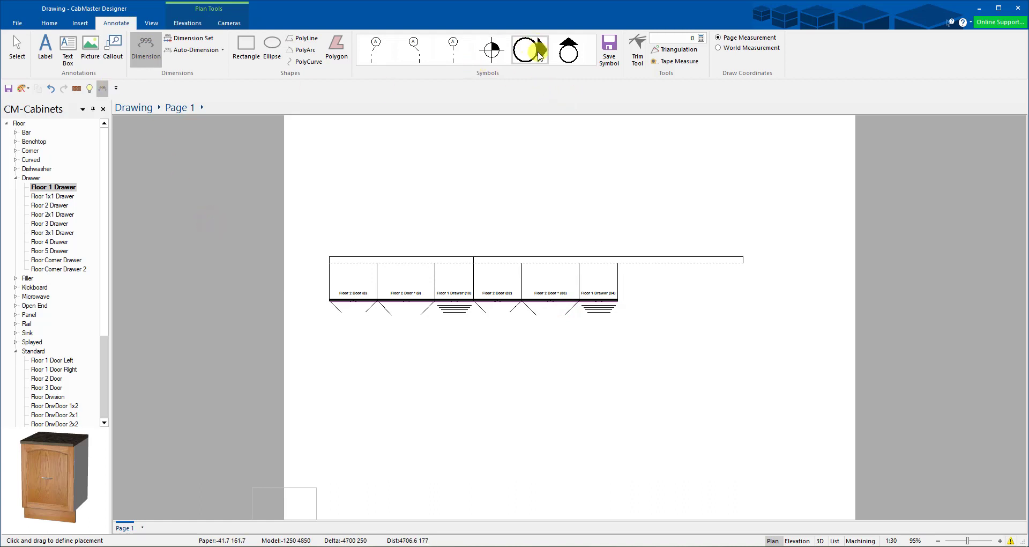
right_click(540, 56)
click(610, 62)
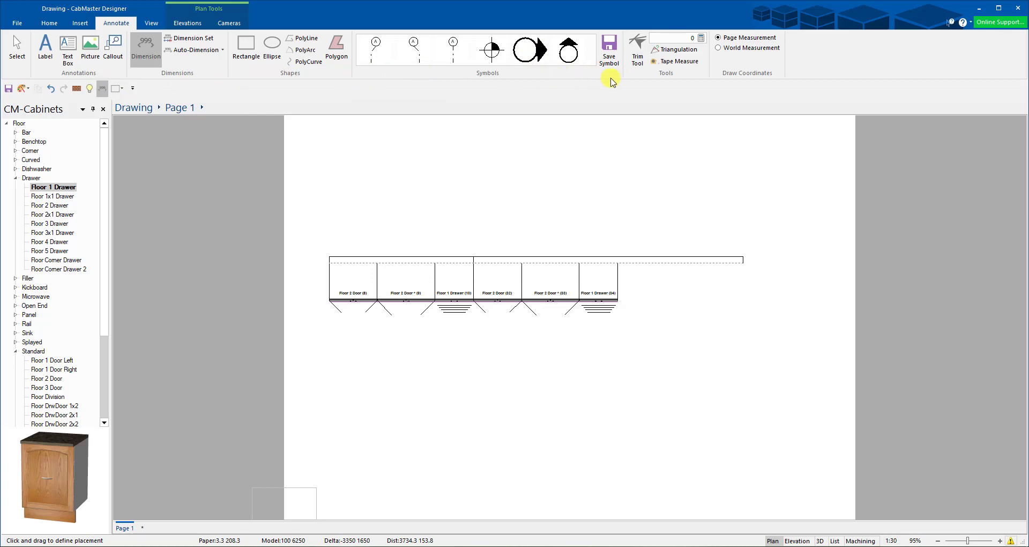
Step: Add Cameras > Place Camera View to the Quick Access Toolbar
click(233, 23)
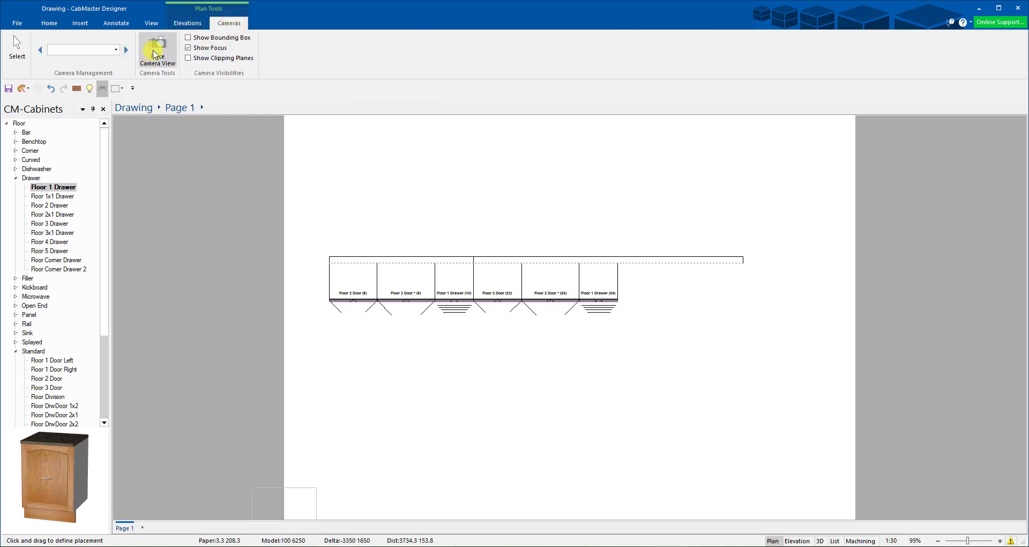
right_click(158, 52)
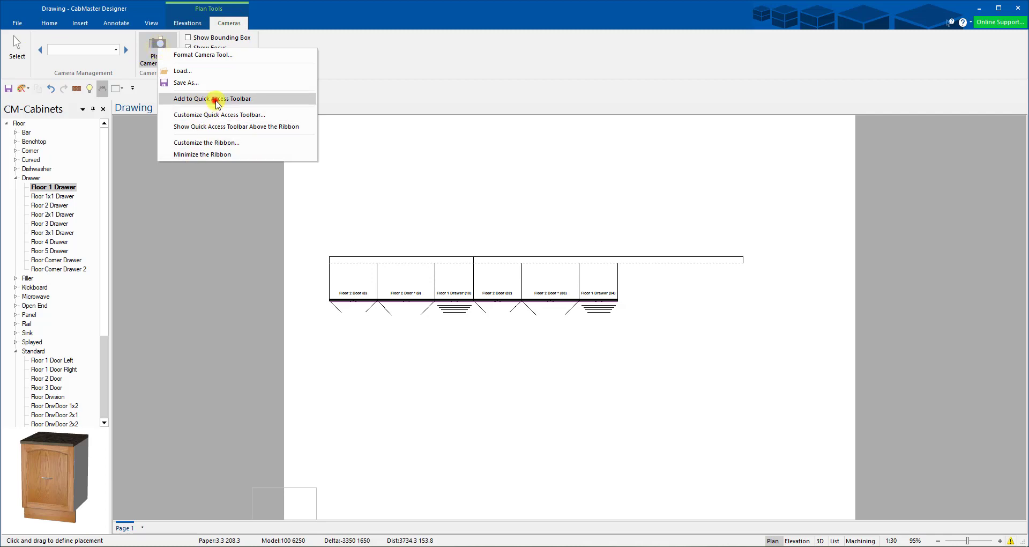
click(214, 99)
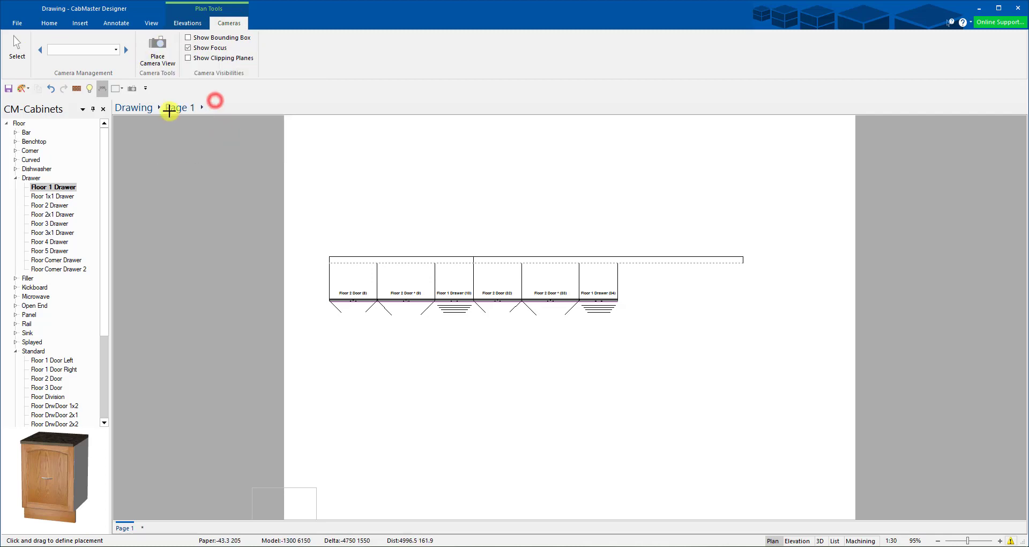
click(50, 23)
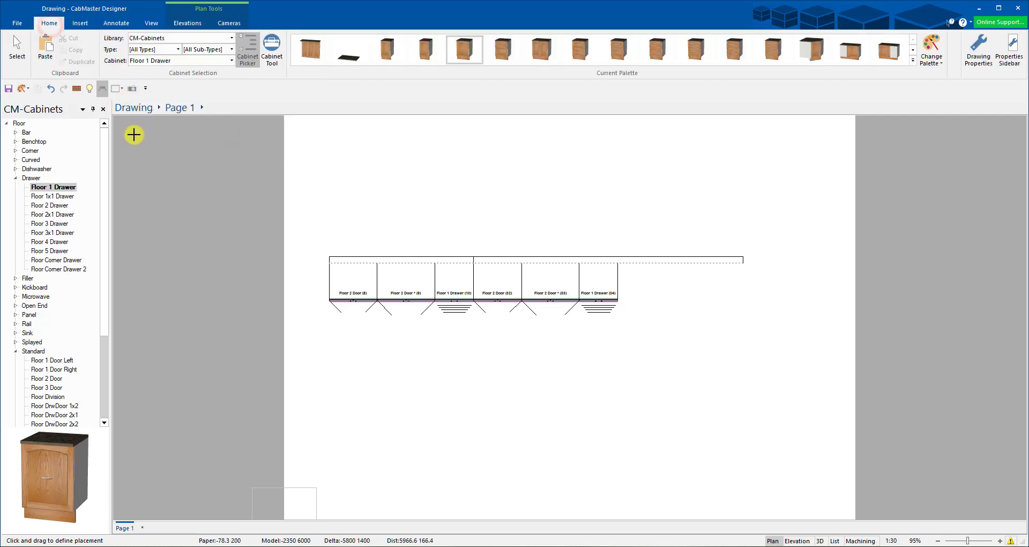